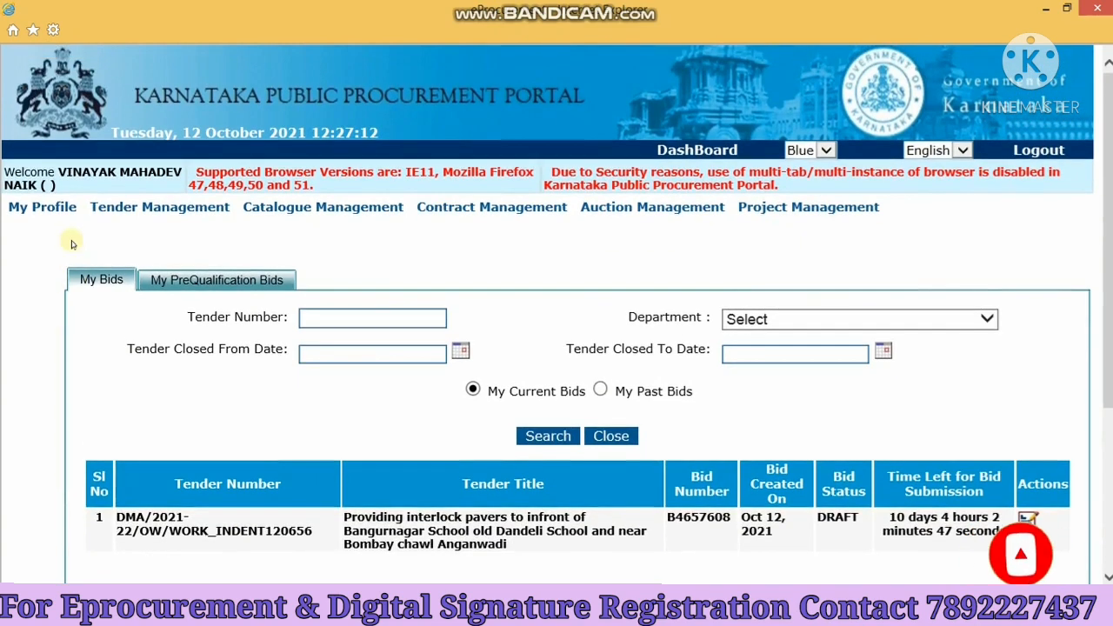
# Open the draft bid for the interlock pavers tender from the current bids list for editing.
pyautogui.moveTo(143, 205)
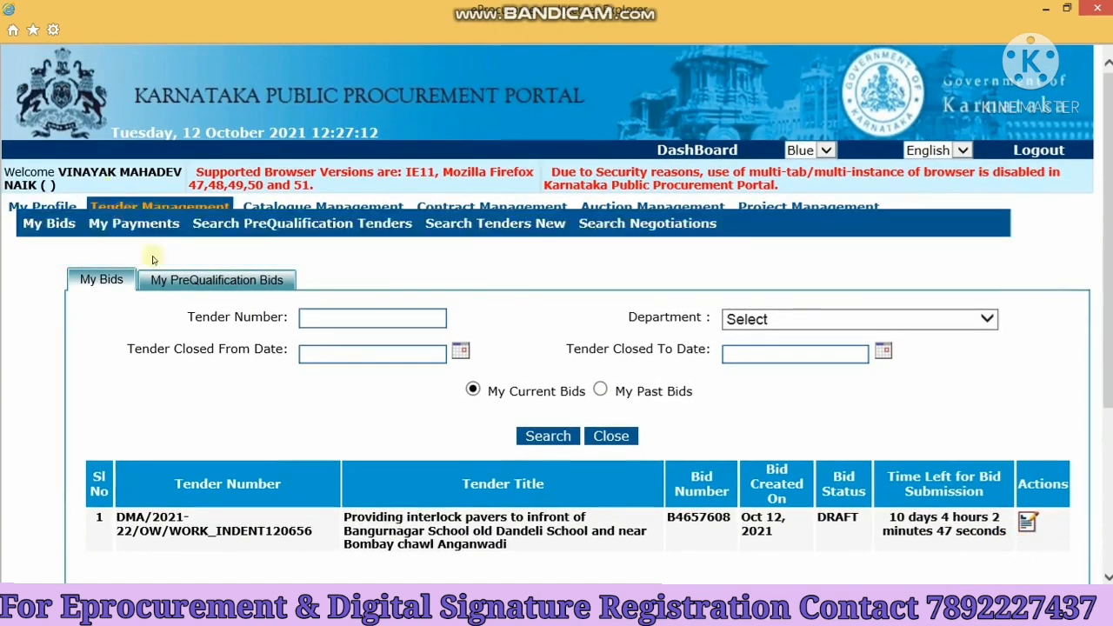
pyautogui.moveTo(74, 210)
pyautogui.moveTo(106, 202)
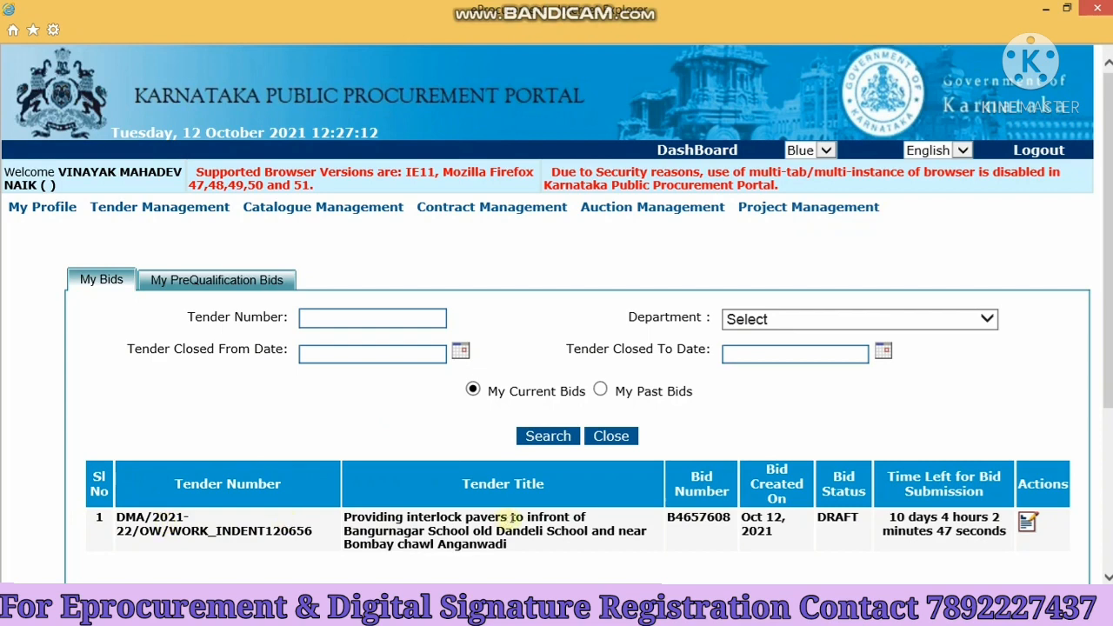
pyautogui.scroll(-3, 509, 519)
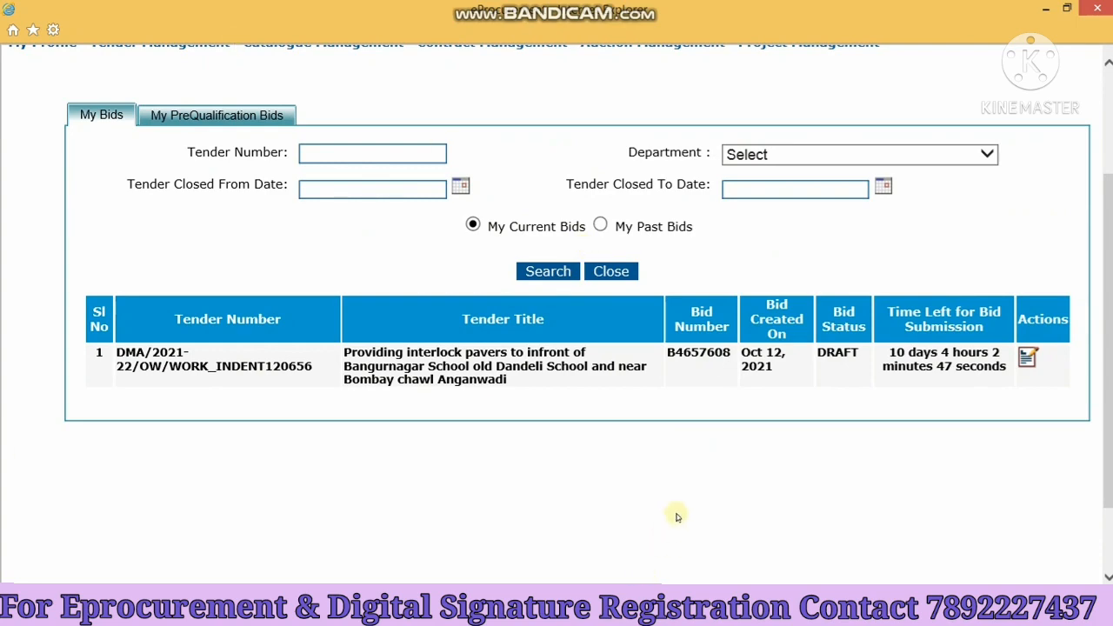
pyautogui.keyDown('ctrl'); pyautogui.scroll(2, 677, 516); pyautogui.keyUp('ctrl')
pyautogui.keyDown('ctrl'); pyautogui.scroll(1, 676, 516); pyautogui.keyUp('ctrl')
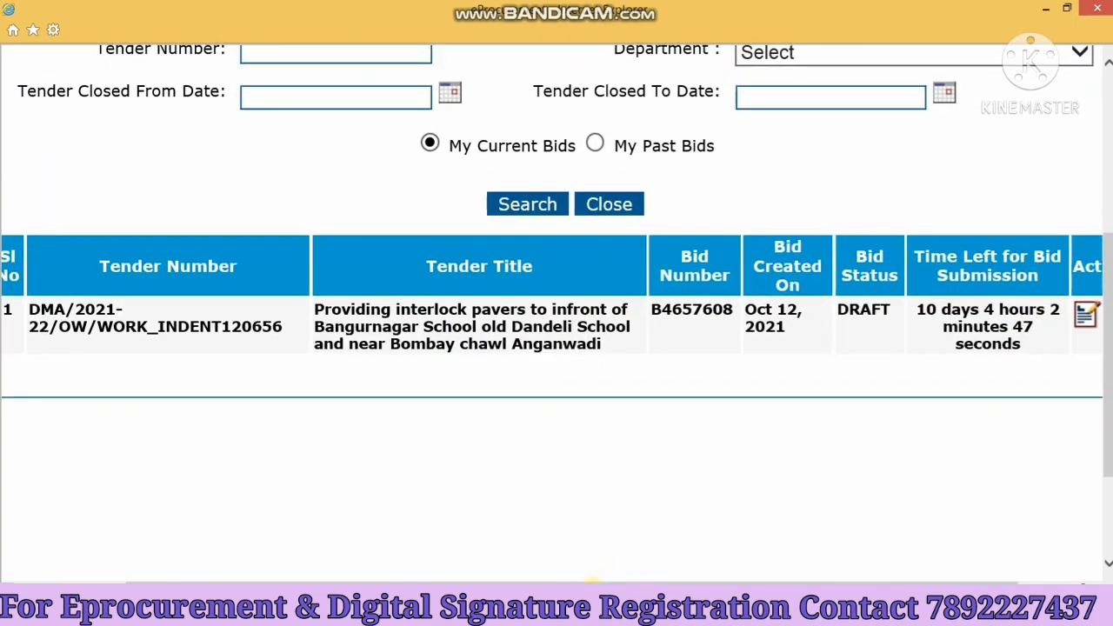
pyautogui.moveTo(557, 581); pyautogui.dragTo(887, 580)
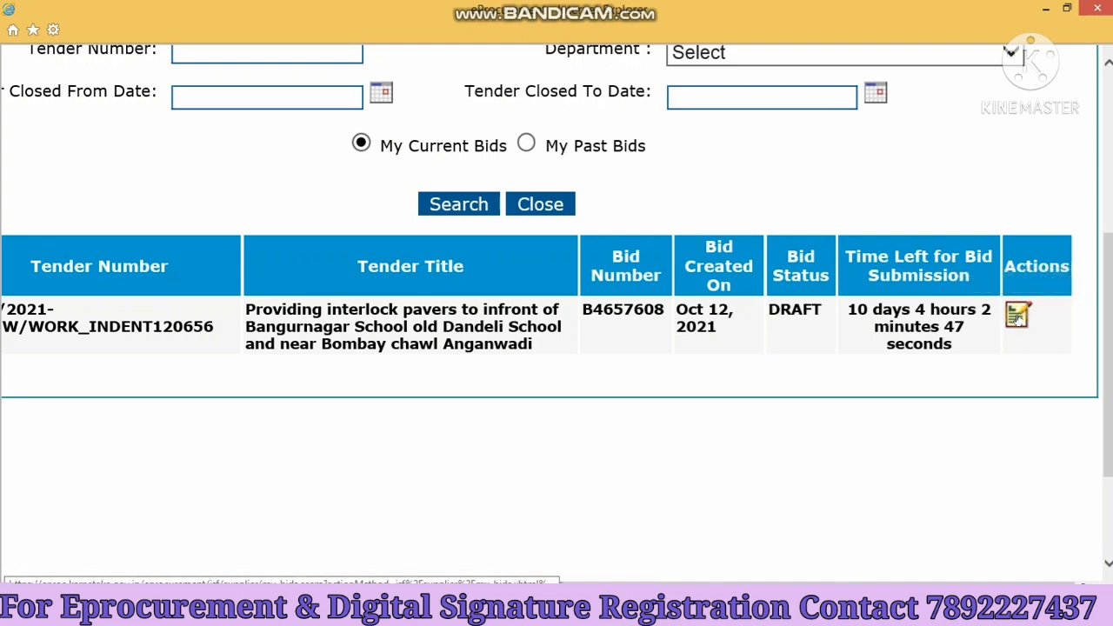
pyautogui.click(1017, 317)
# Review the bid submission overview and its action statuses, and open the General Conditions of Eligibility.
pyautogui.scroll(-5, 1016, 317)
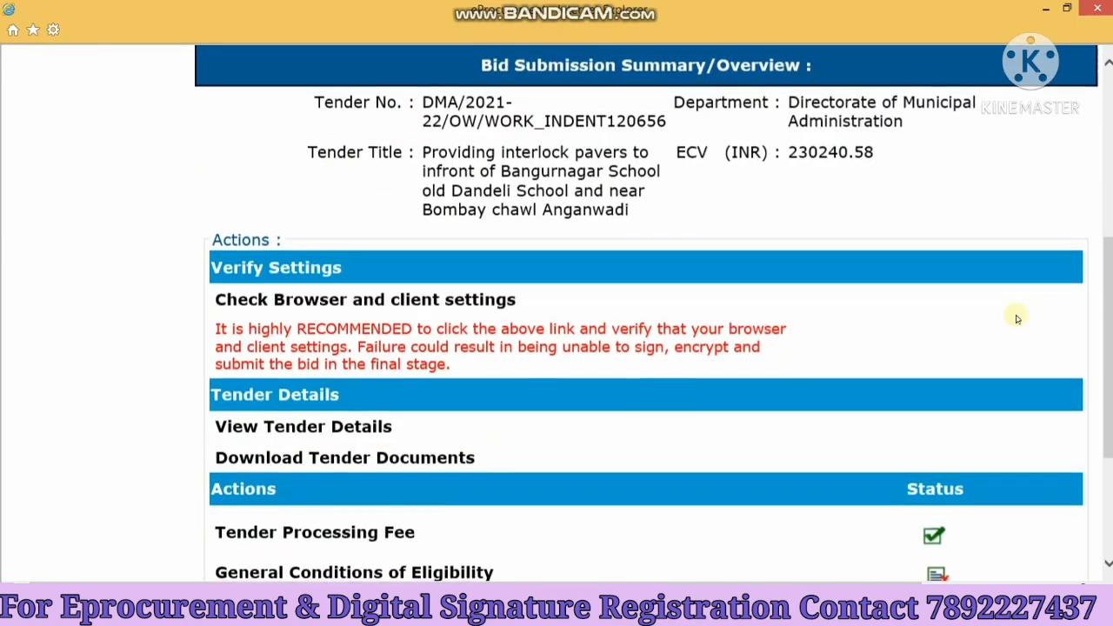
pyautogui.scroll(5, 1017, 317)
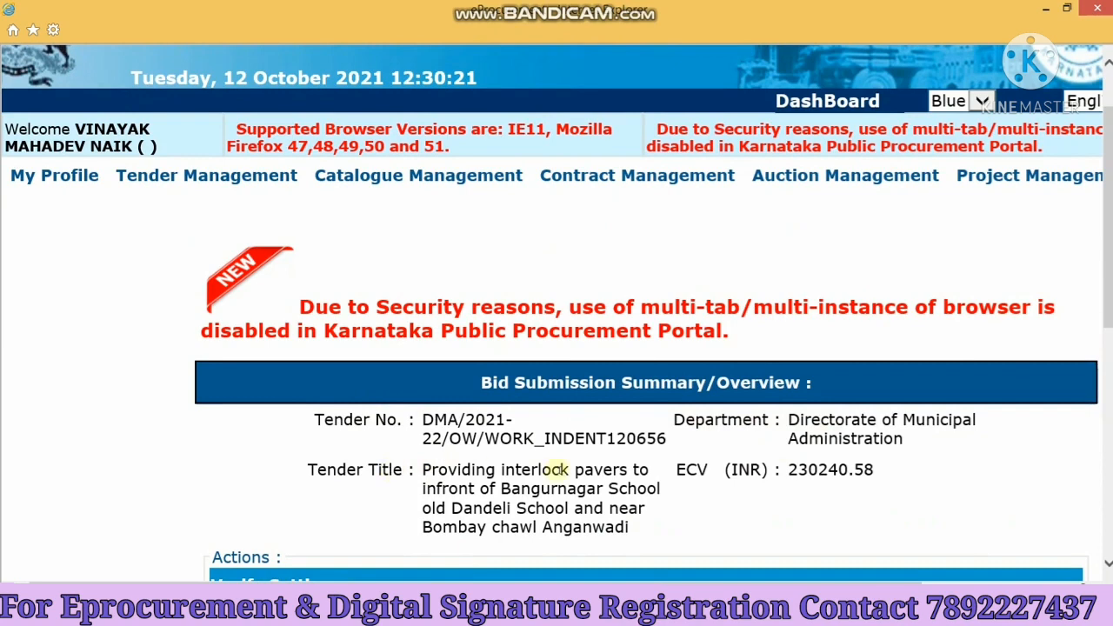
pyautogui.scroll(-1, 750, 474)
pyautogui.scroll(-2, 749, 474)
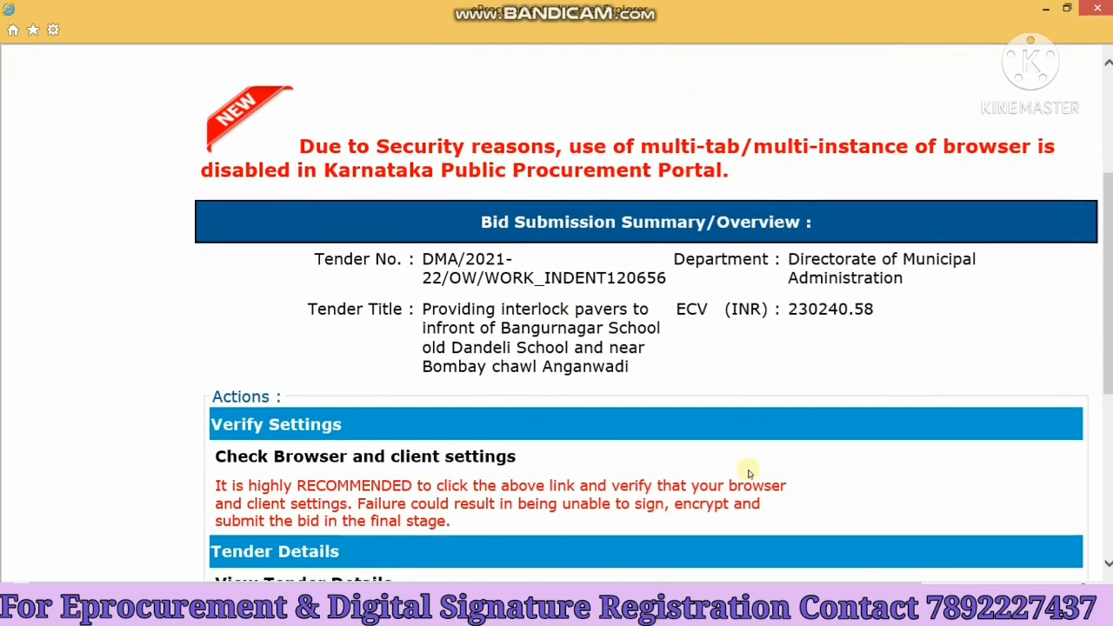
pyautogui.scroll(-2, 747, 469)
pyautogui.scroll(-4, 370, 450)
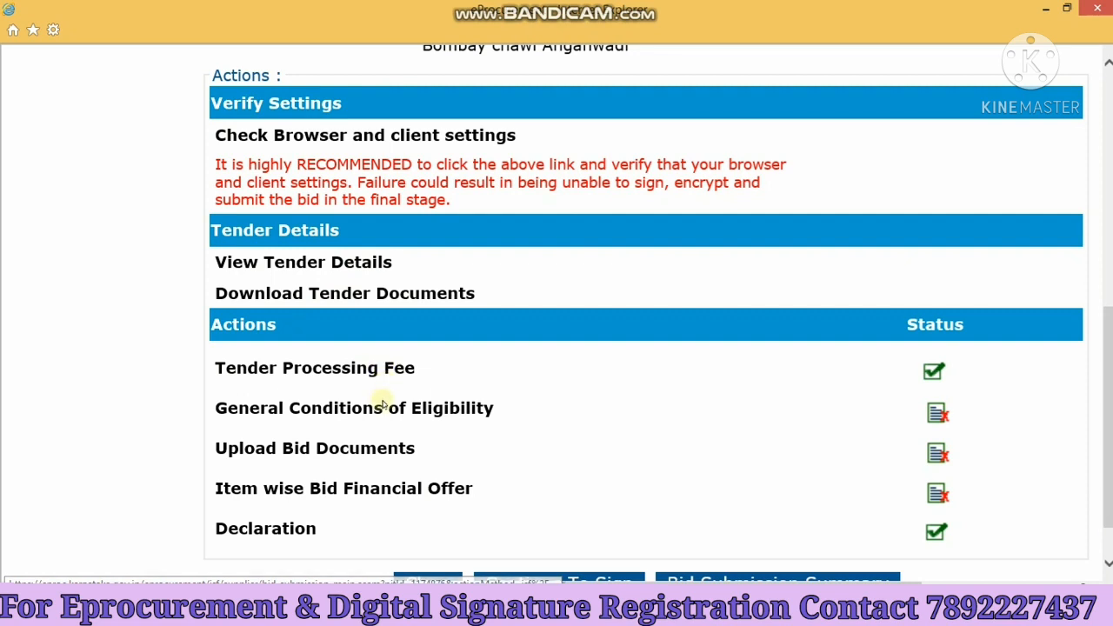
pyautogui.click(317, 415)
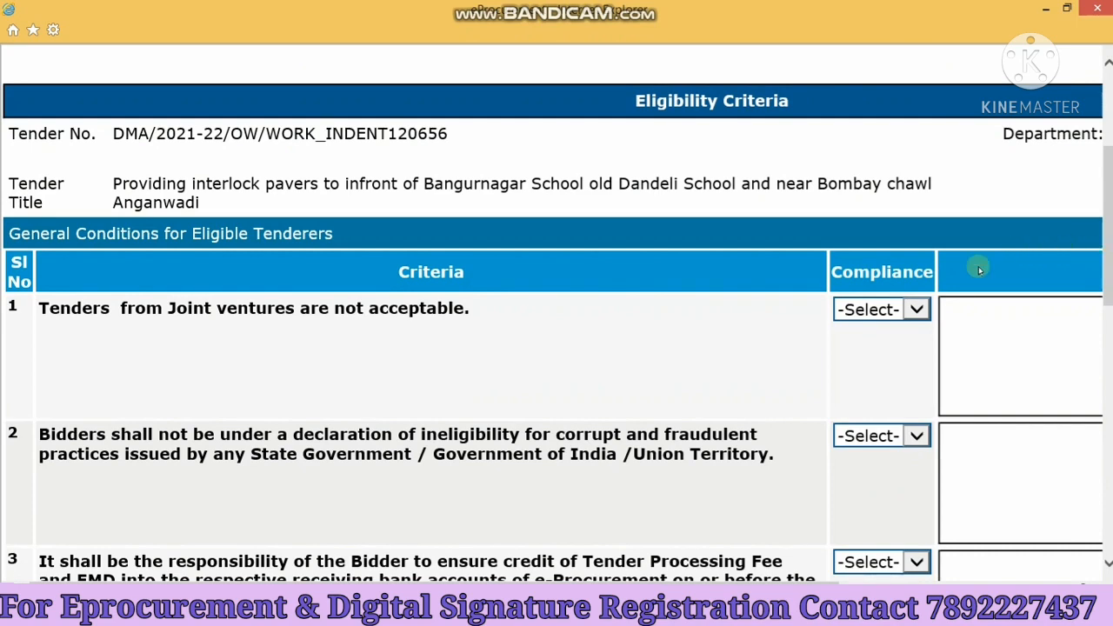
# Set compliance to YES for the first three criteria: joint ventures, ineligibility declaration, and credit of processing fee and EMD.
pyautogui.click(893, 311)
pyautogui.press('Down')
pyautogui.press('Down')
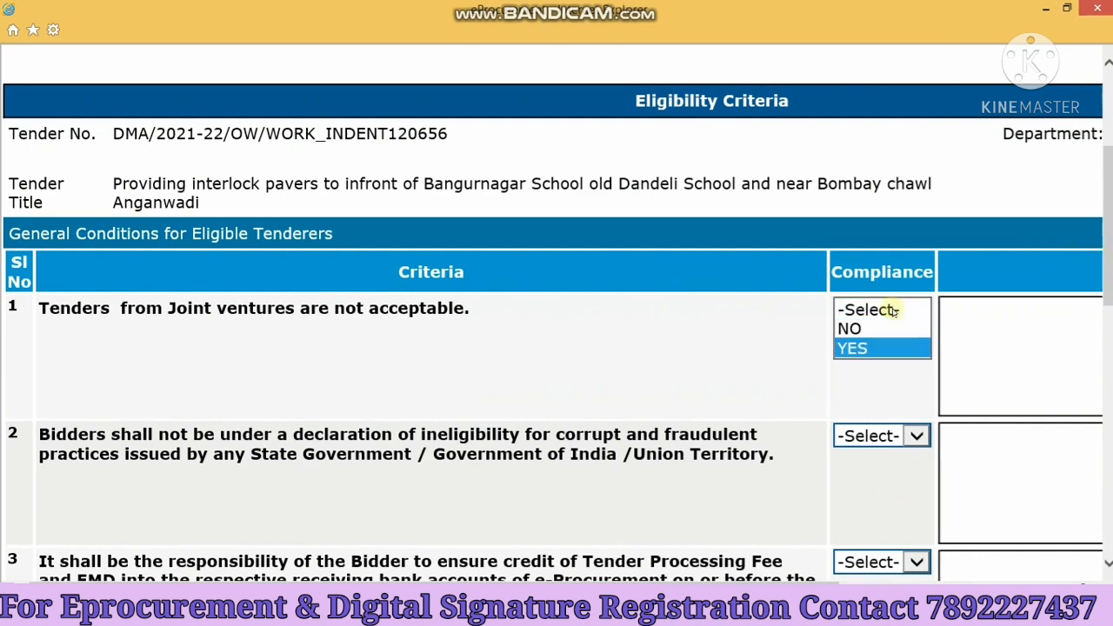
pyautogui.press('Return')
pyautogui.press('Tab')
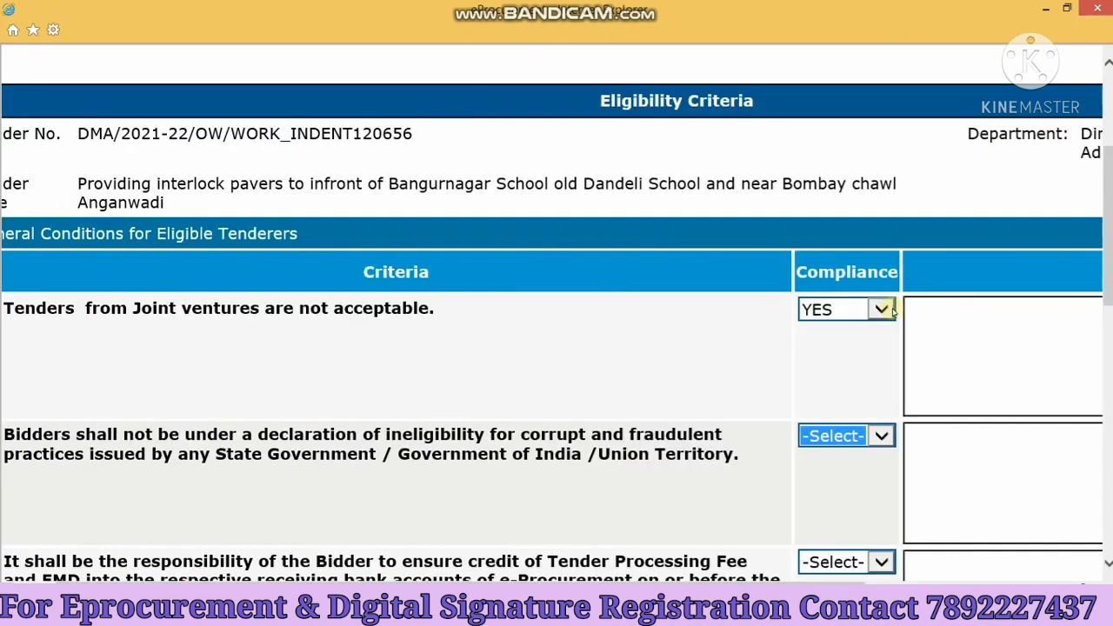
pyautogui.press('Down')
pyautogui.press('Down')
pyautogui.press('Tab')
pyautogui.press('Tab')
pyautogui.press('Down')
pyautogui.press('Down')
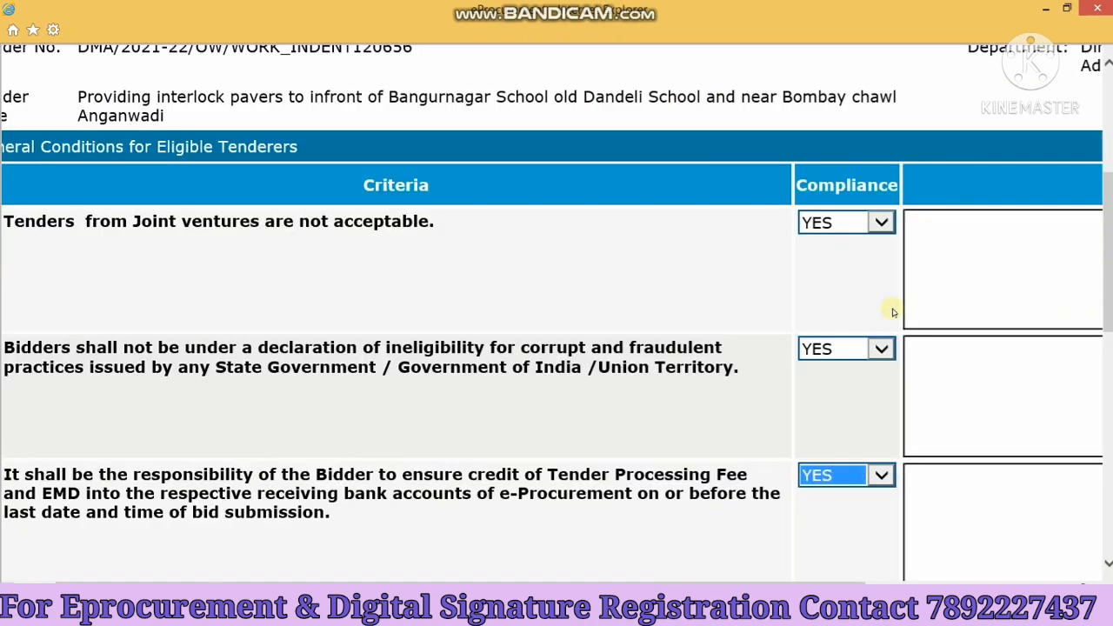
# Set compliance to YES for the browser compatibility, single-transaction EMD payment and Contract Management Module fee criteria.
pyautogui.press('Tab')
pyautogui.press('Tab')
pyautogui.press('Down')
pyautogui.press('Down')
pyautogui.press('Tab')
pyautogui.press('Tab')
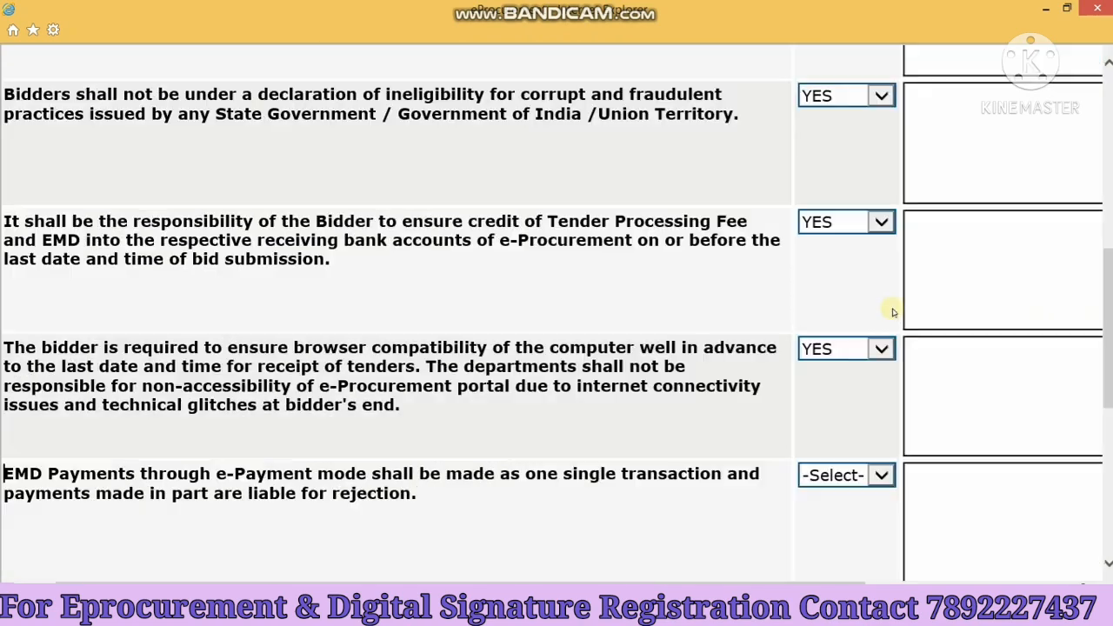
pyautogui.press('Down')
pyautogui.press('Up')
pyautogui.press('Tab')
pyautogui.press('Tab')
pyautogui.press('Down')
pyautogui.press('Down')
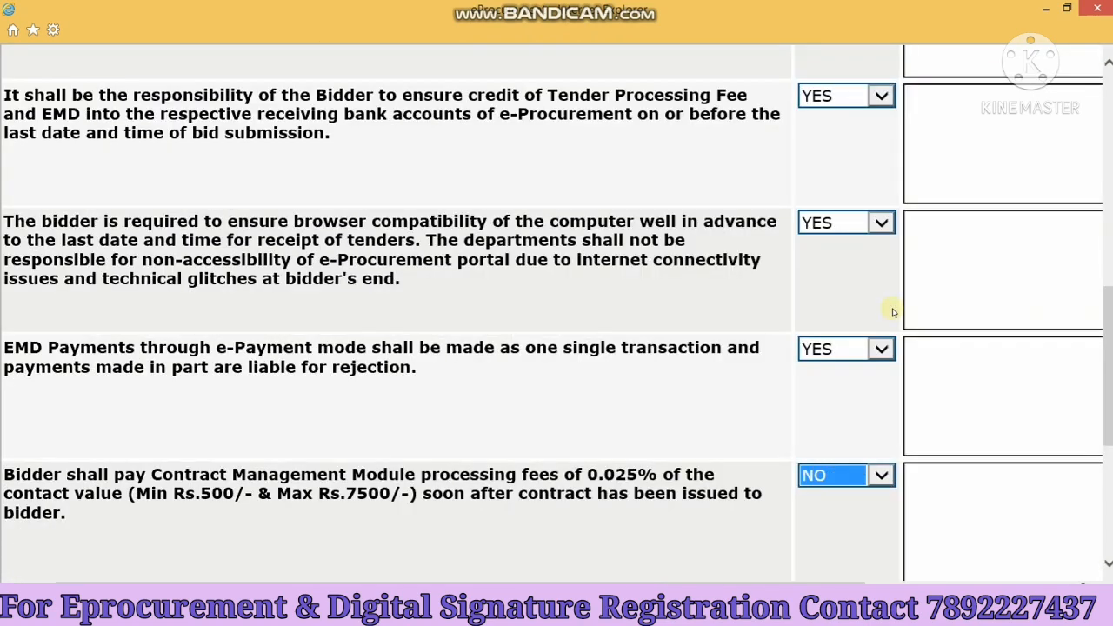
pyautogui.press('Up')
# Set compliance to YES for the reserved category document criterion and the last criterion, and save the eligibility criteria.
pyautogui.press('Tab')
pyautogui.press('Tab')
pyautogui.press('Down')
pyautogui.press('Down')
pyautogui.press('Tab')
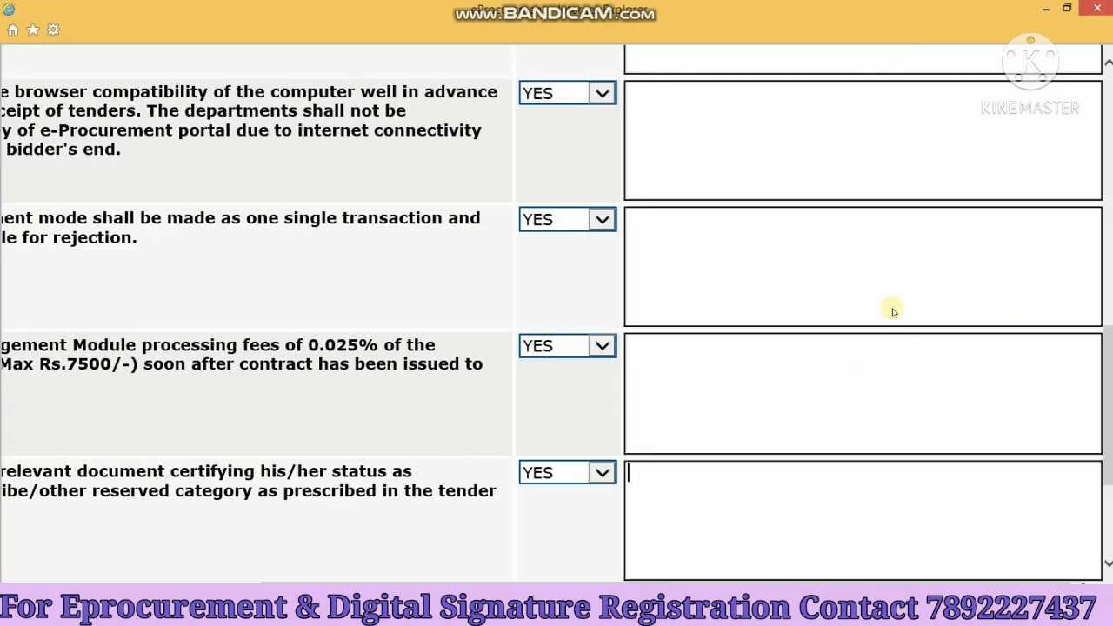
pyautogui.press('Tab')
pyautogui.press('Tab')
pyautogui.press('Down')
pyautogui.press('Down')
pyautogui.press('Tab')
pyautogui.press('Tab')
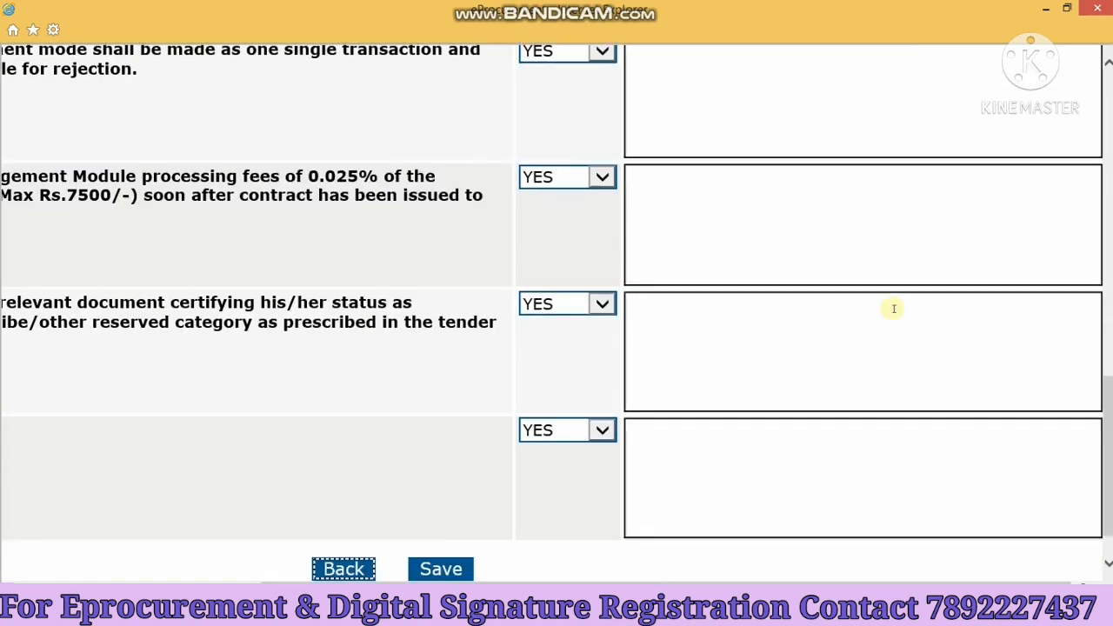
pyautogui.press('Tab')
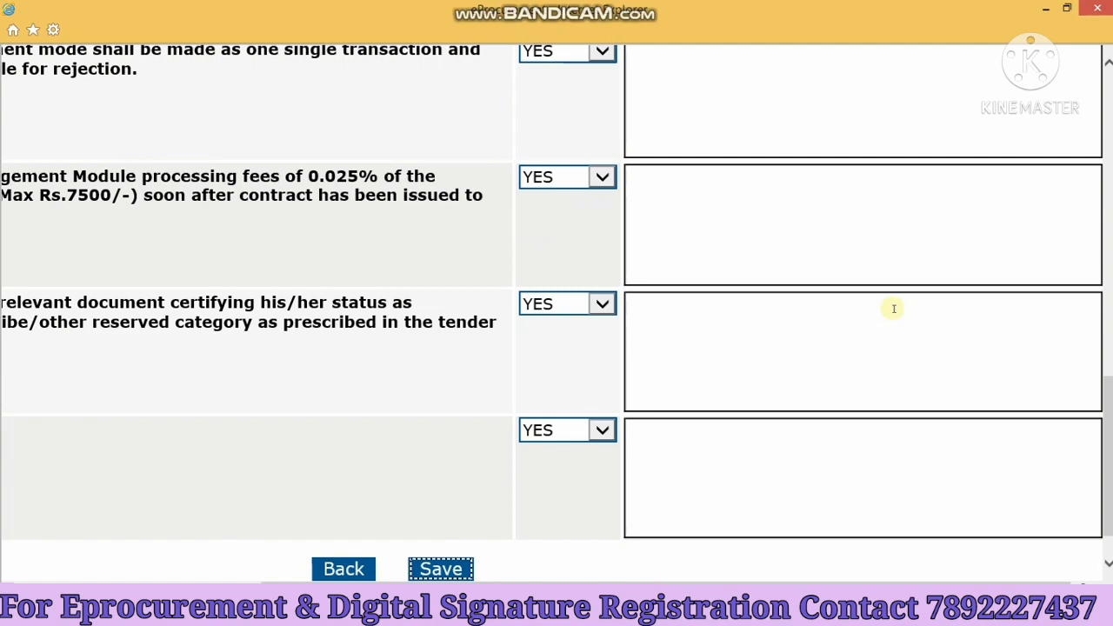
pyautogui.press('Return')
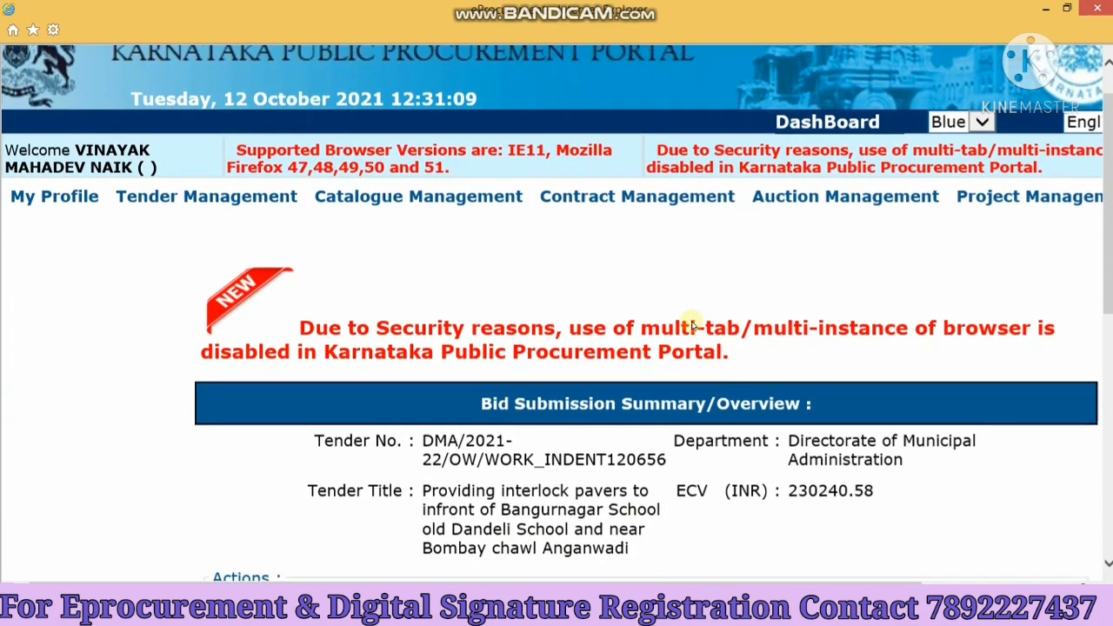
# Open the Upload Bid Documents section of the bid and go to its list of technical documents.
pyautogui.scroll(-7, 692, 324)
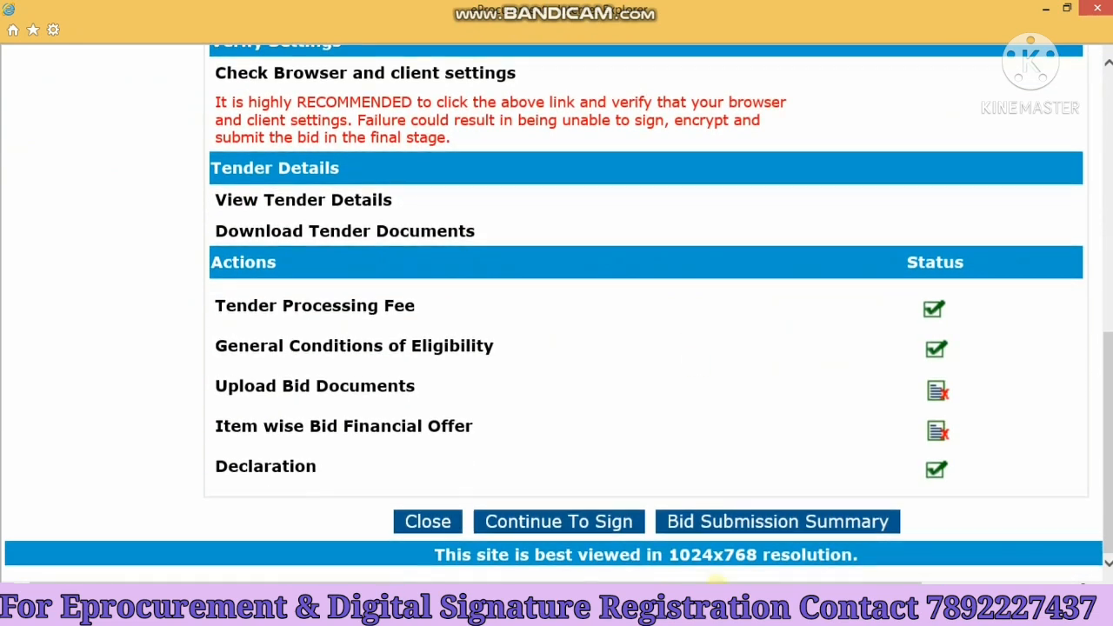
pyautogui.moveTo(715, 585); pyautogui.dragTo(839, 585)
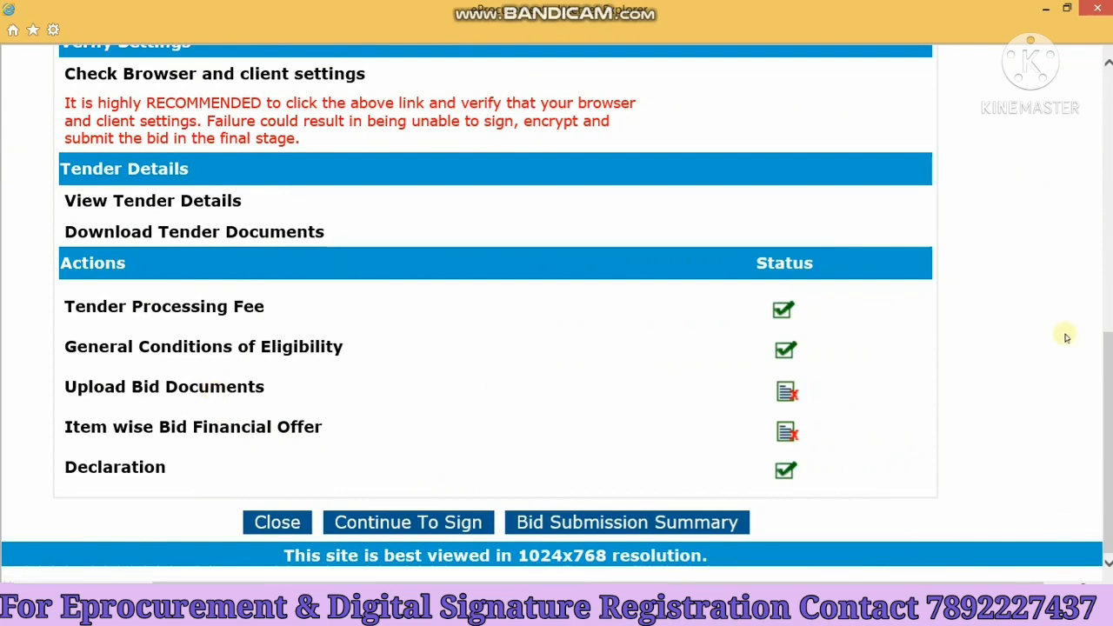
pyautogui.scroll(-2, 658, 512)
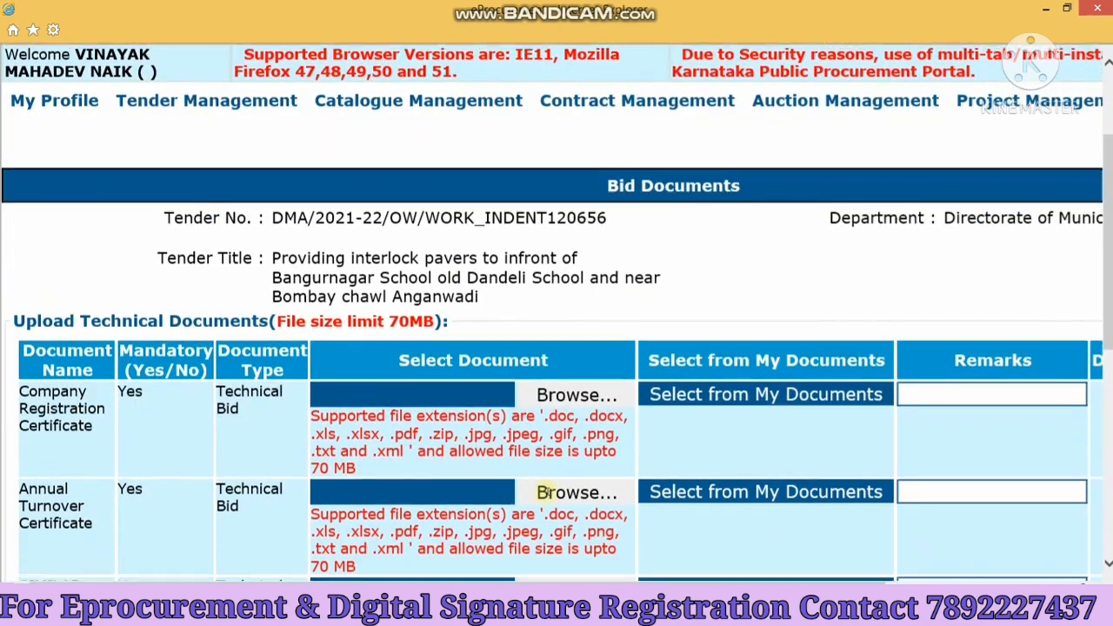
pyautogui.scroll(-3, 550, 486)
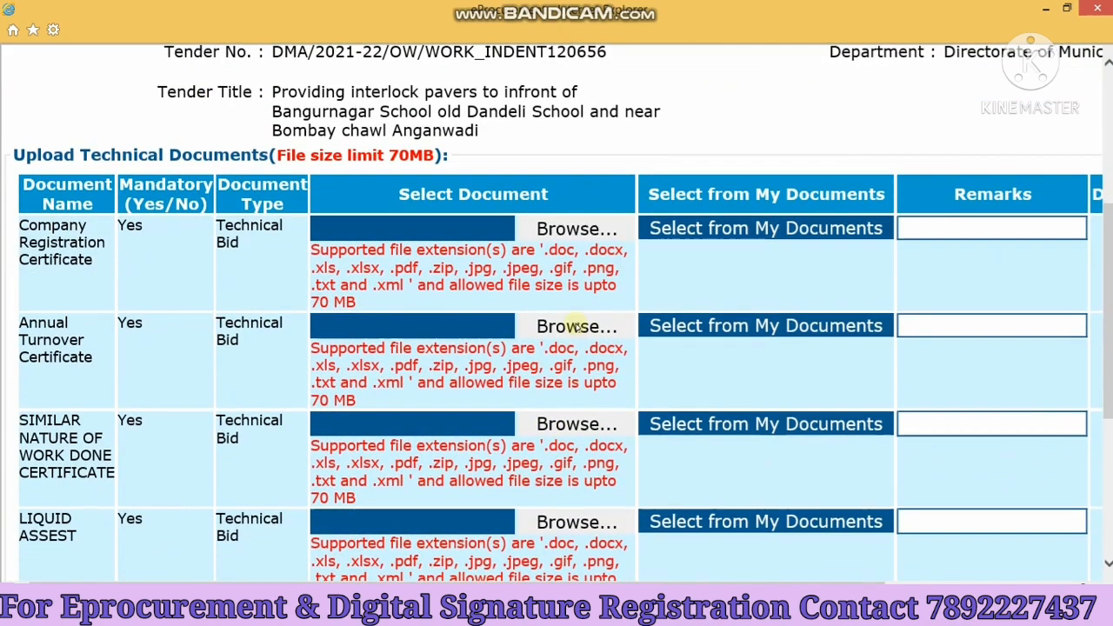
# Choose the PWD&ZPREG zip file from the bidder's folder under CLIENT TENDER as the Company Registration Certificate.
pyautogui.click(567, 228)
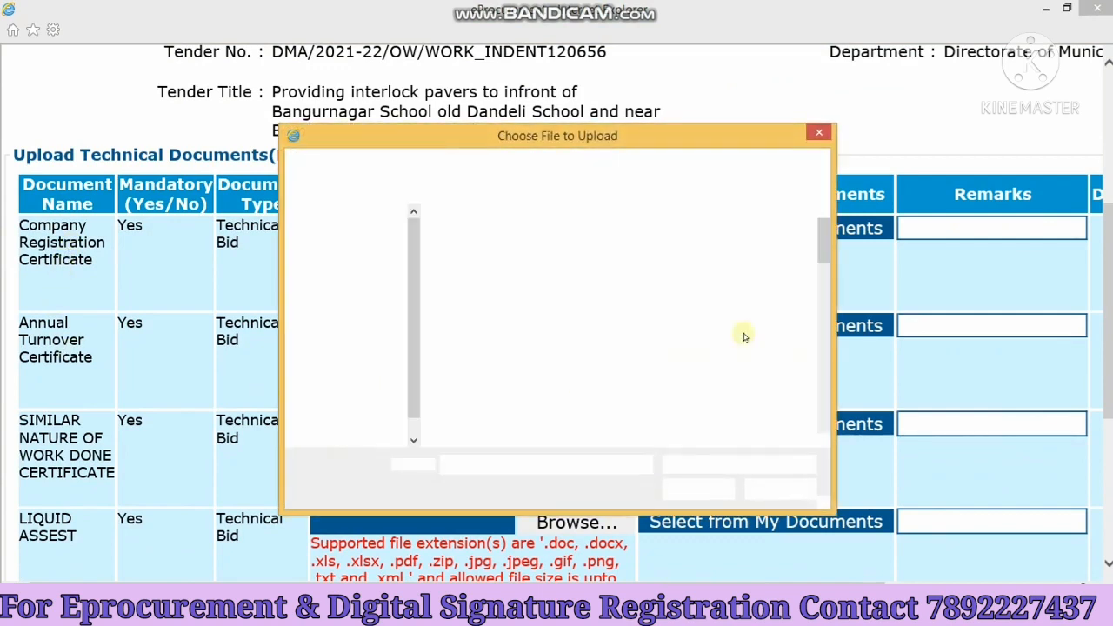
pyautogui.moveTo(823, 237); pyautogui.dragTo(827, 260)
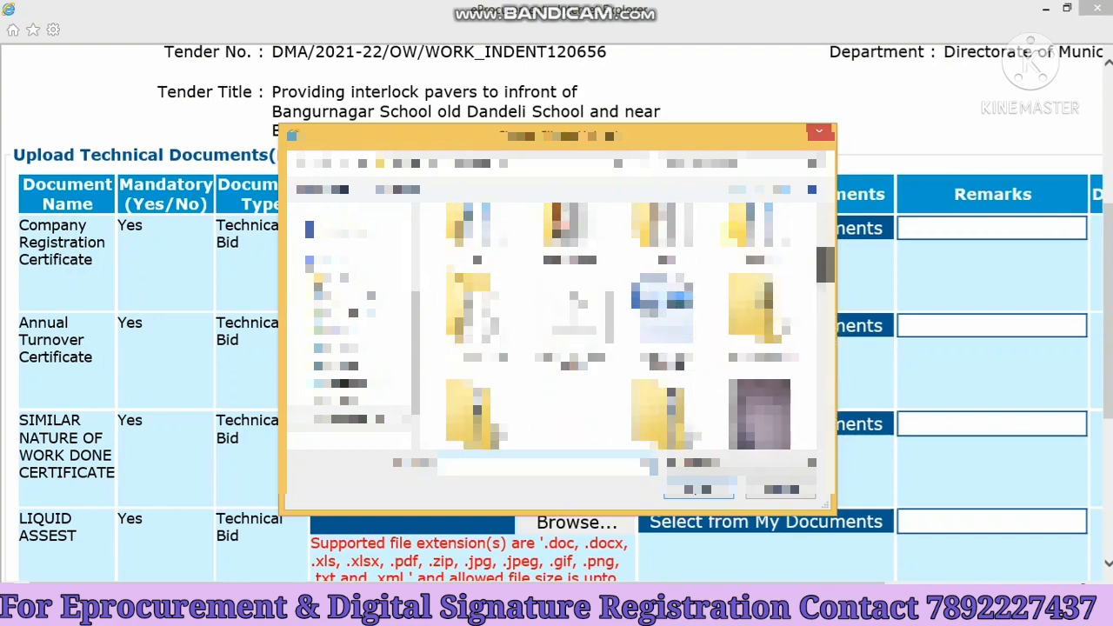
pyautogui.click(414, 163)
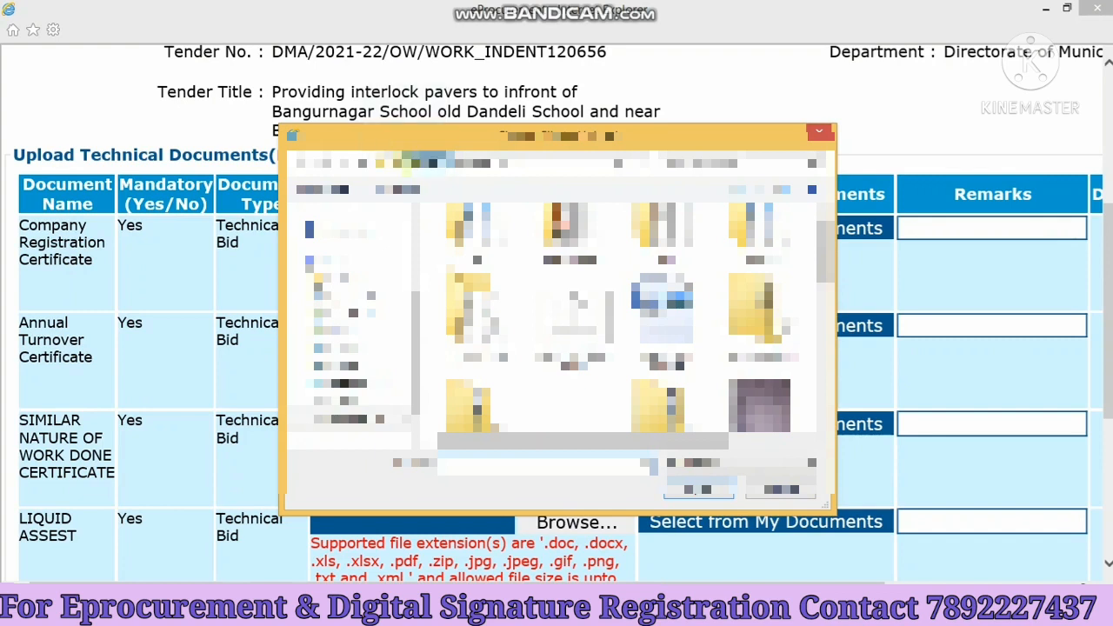
pyautogui.click(415, 160)
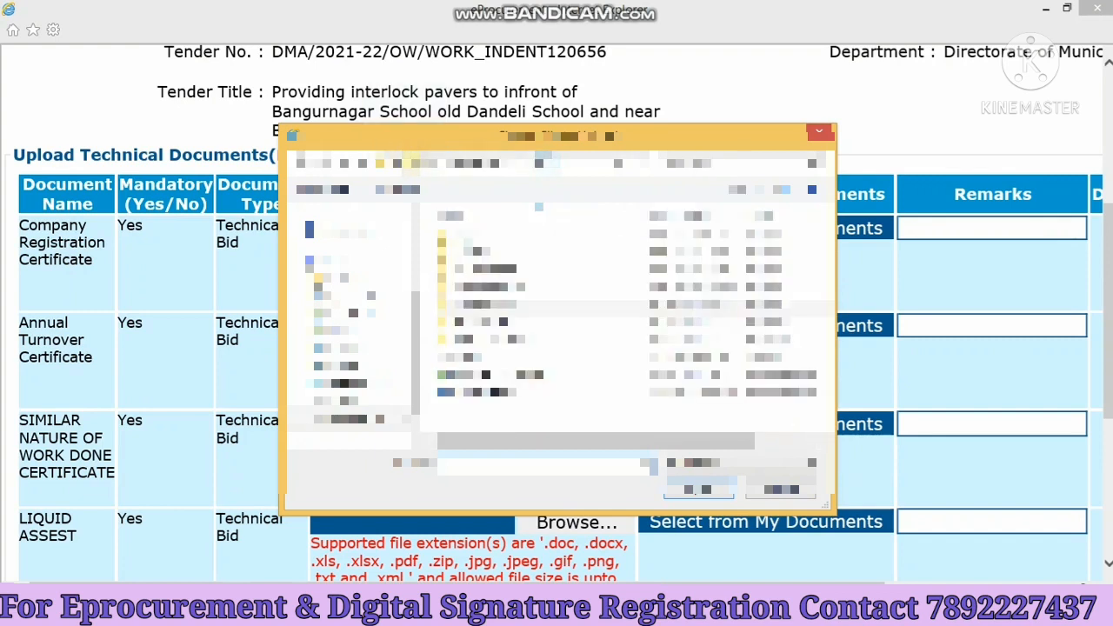
pyautogui.click(496, 161)
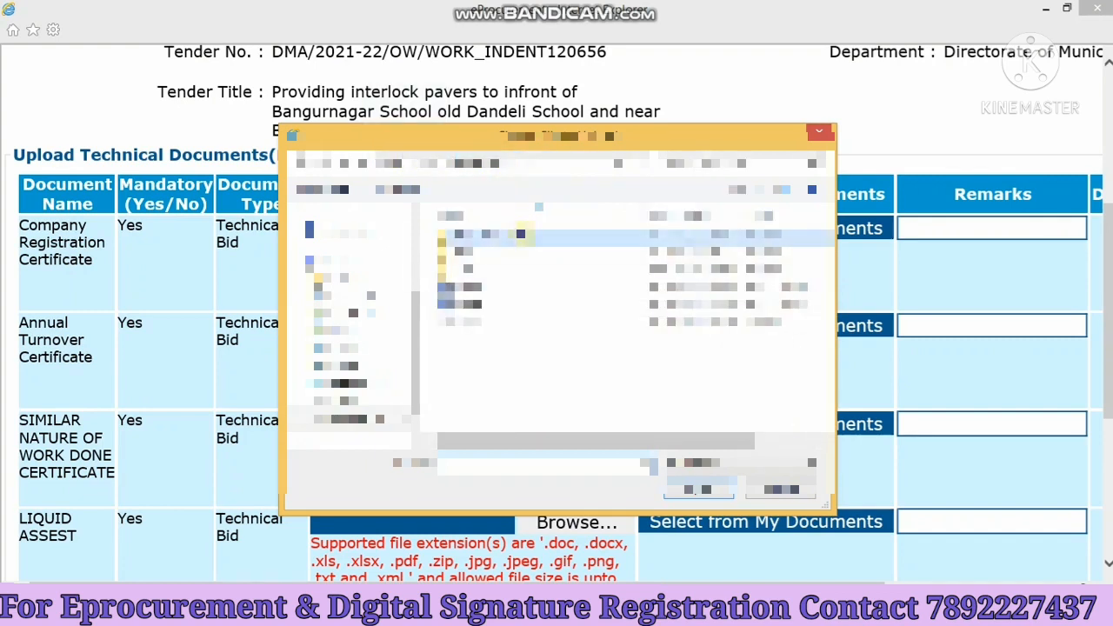
pyautogui.doubleClick(520, 231)
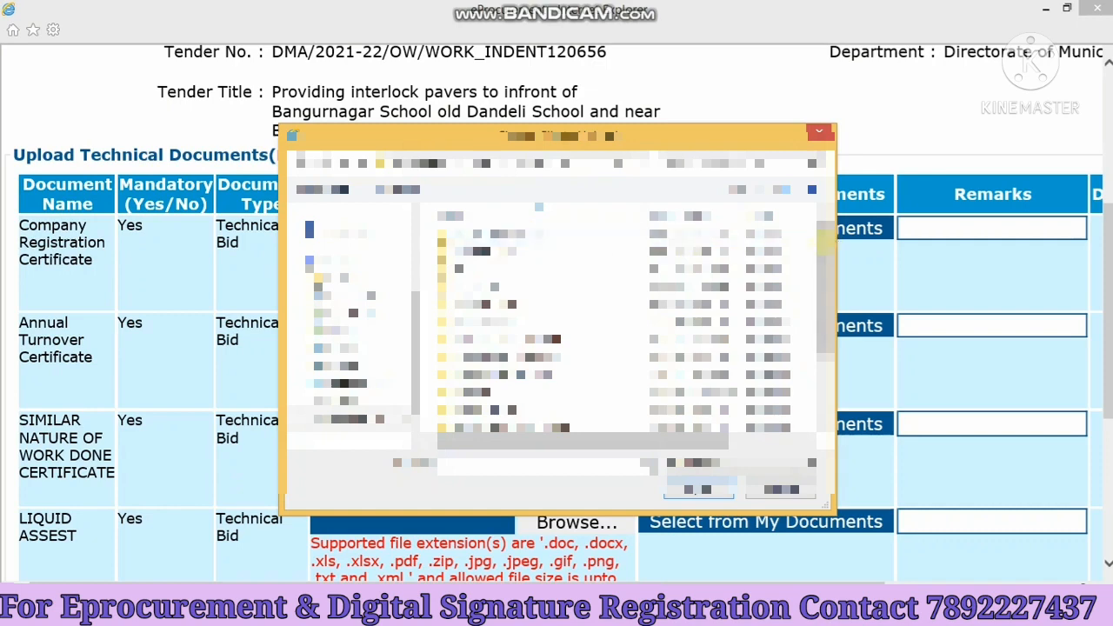
pyautogui.moveTo(830, 242); pyautogui.dragTo(830, 294)
pyautogui.doubleClick(635, 408)
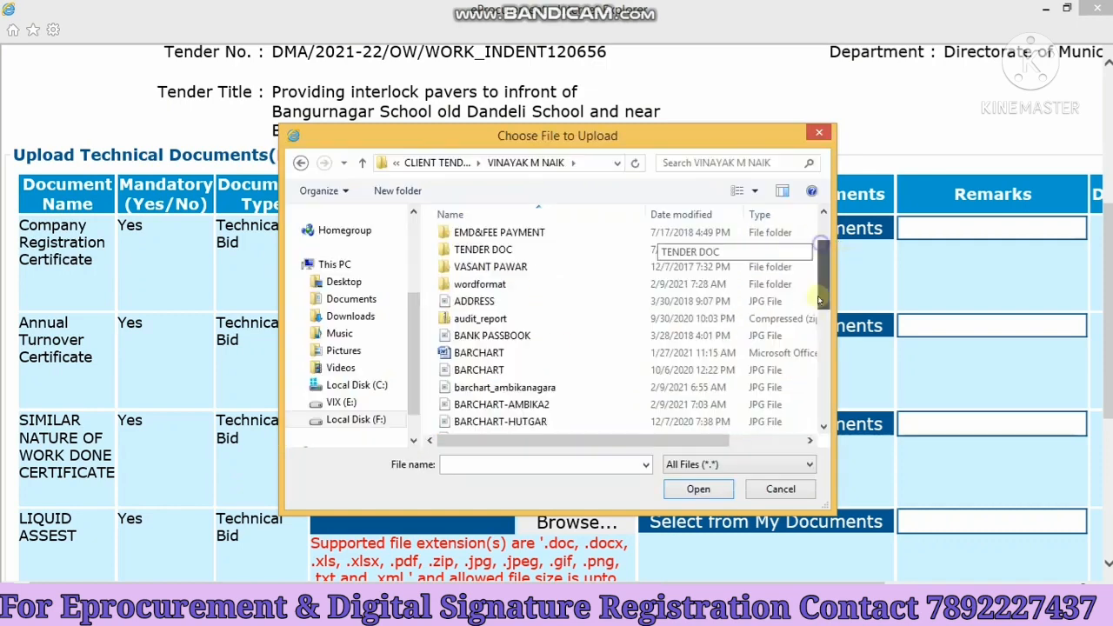
pyautogui.moveTo(821, 242); pyautogui.dragTo(820, 385)
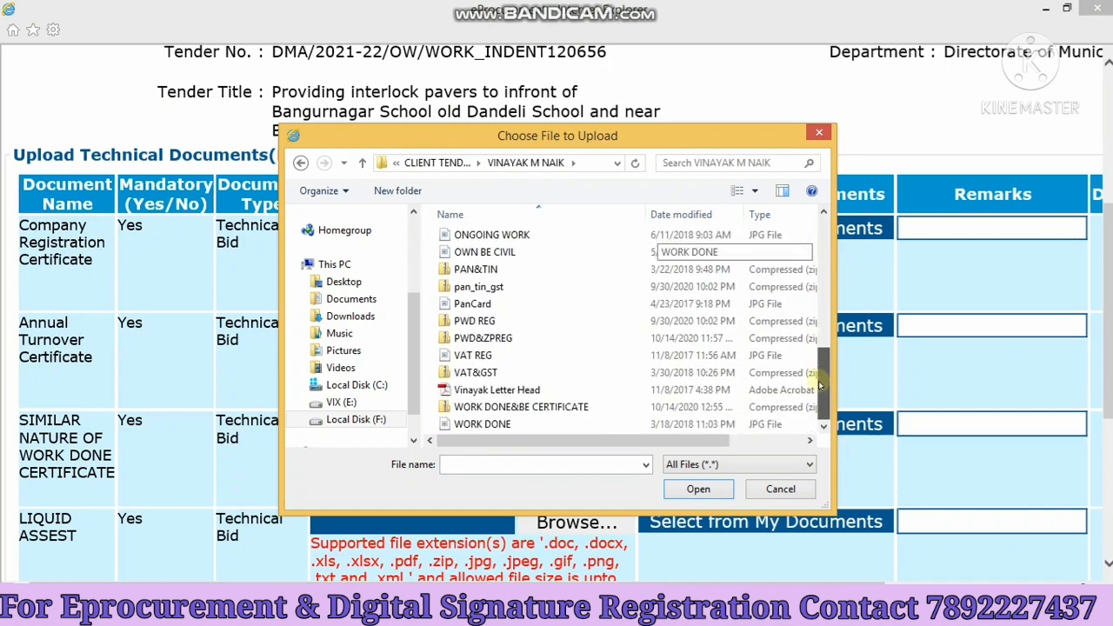
pyautogui.click(547, 337)
pyautogui.click(698, 490)
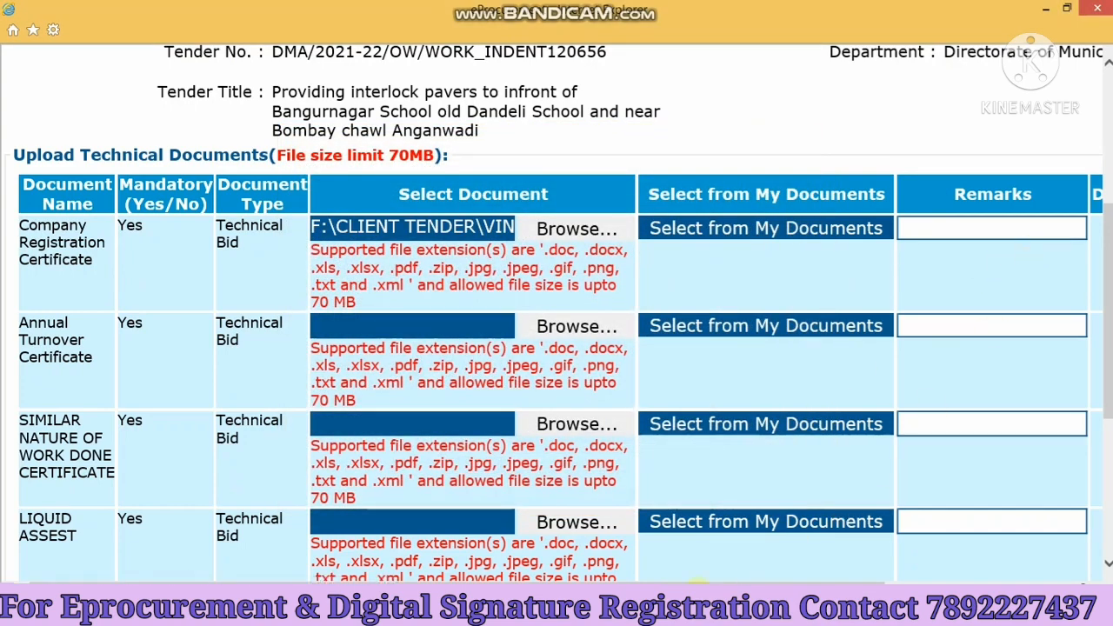
# Upload the selected file for the Company Registration Certificate.
pyautogui.moveTo(698, 589); pyautogui.dragTo(900, 590)
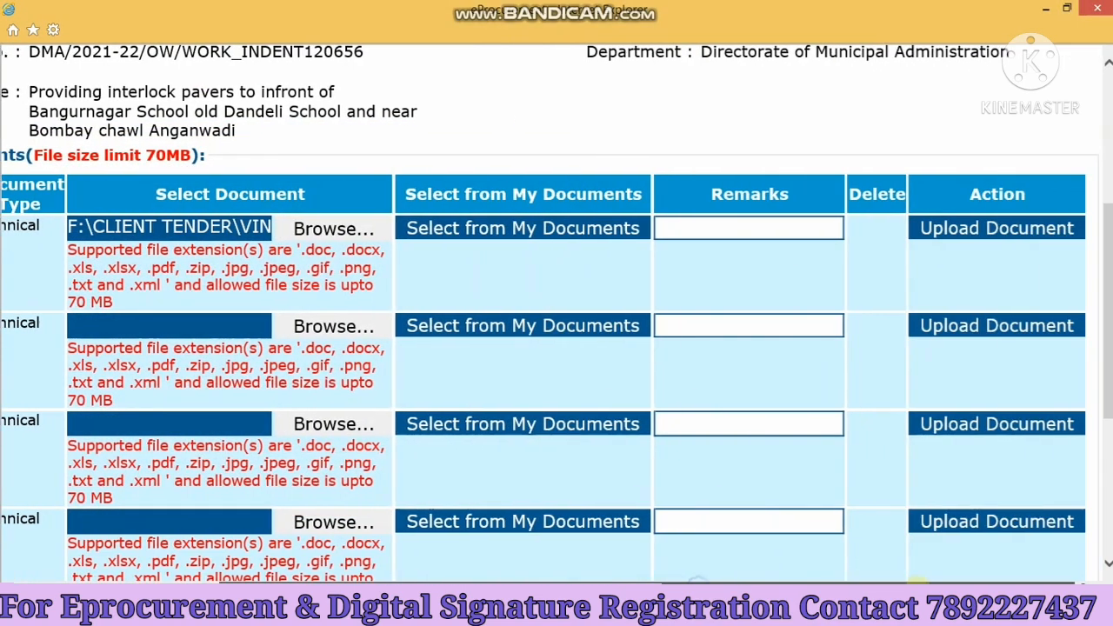
pyautogui.click(969, 229)
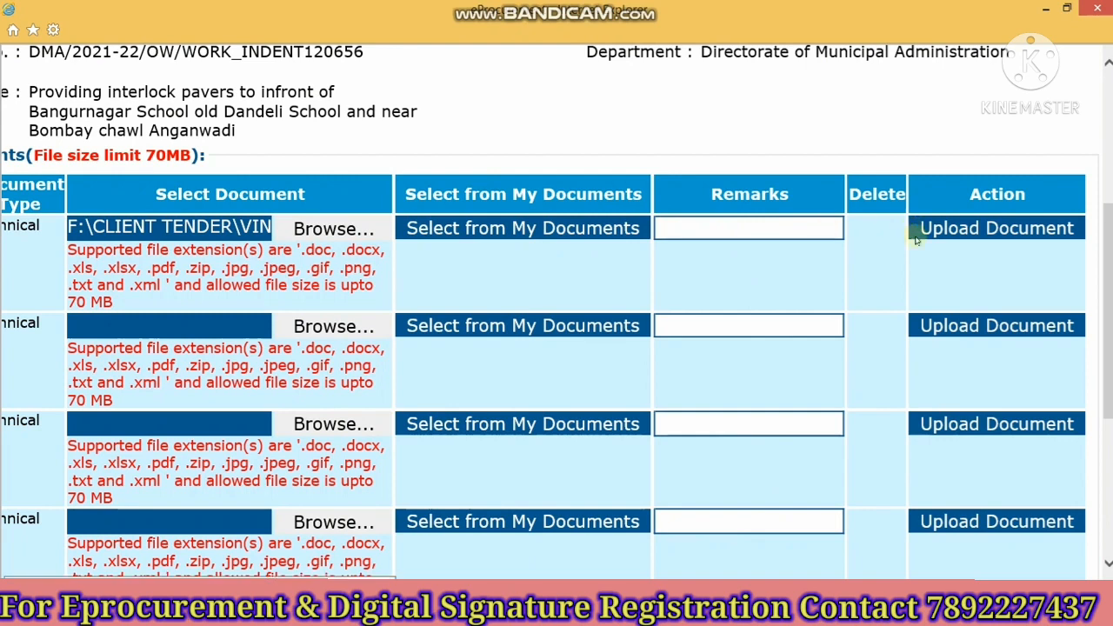
pyautogui.hscroll(-3, 552, 313)
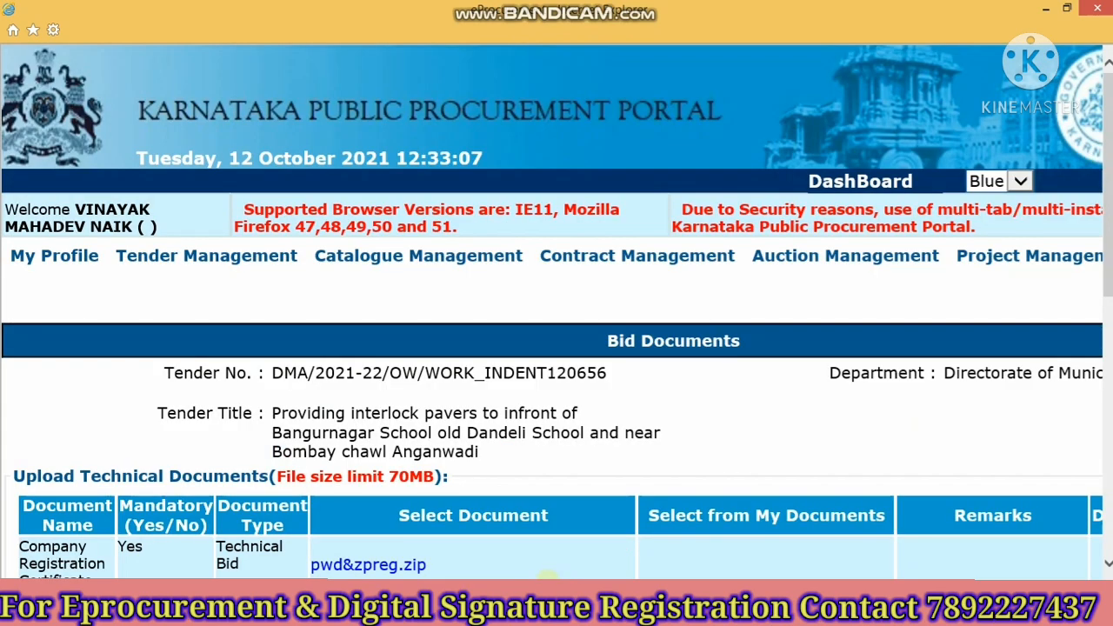
# Upload the audit_report zip file from the bidder's folder as the Annual Turnover Certificate.
pyautogui.scroll(-3, 546, 574)
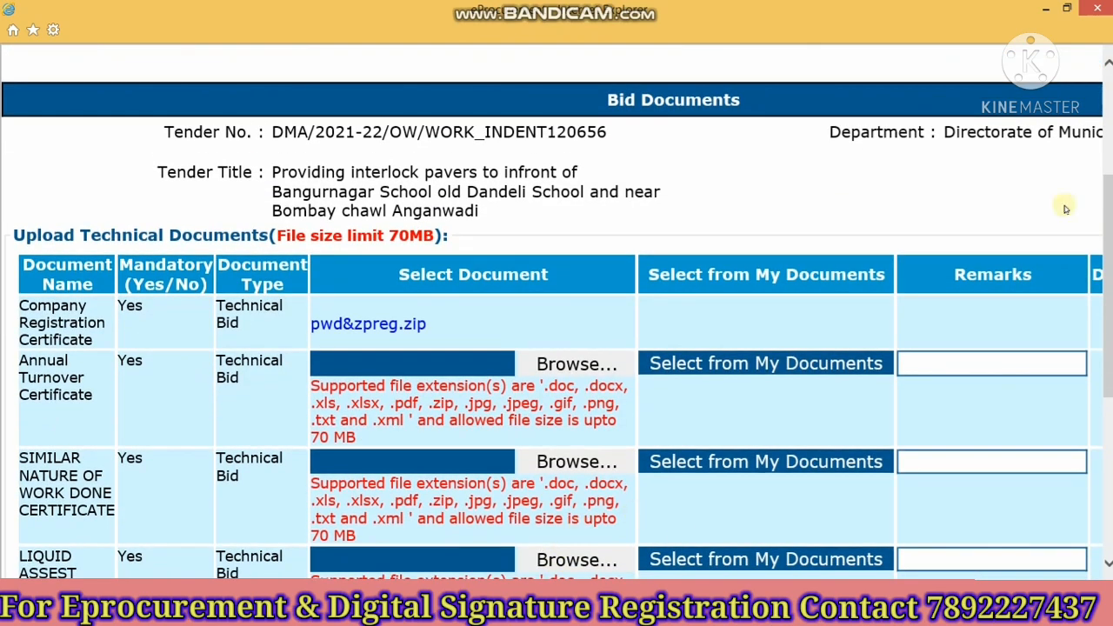
pyautogui.click(600, 363)
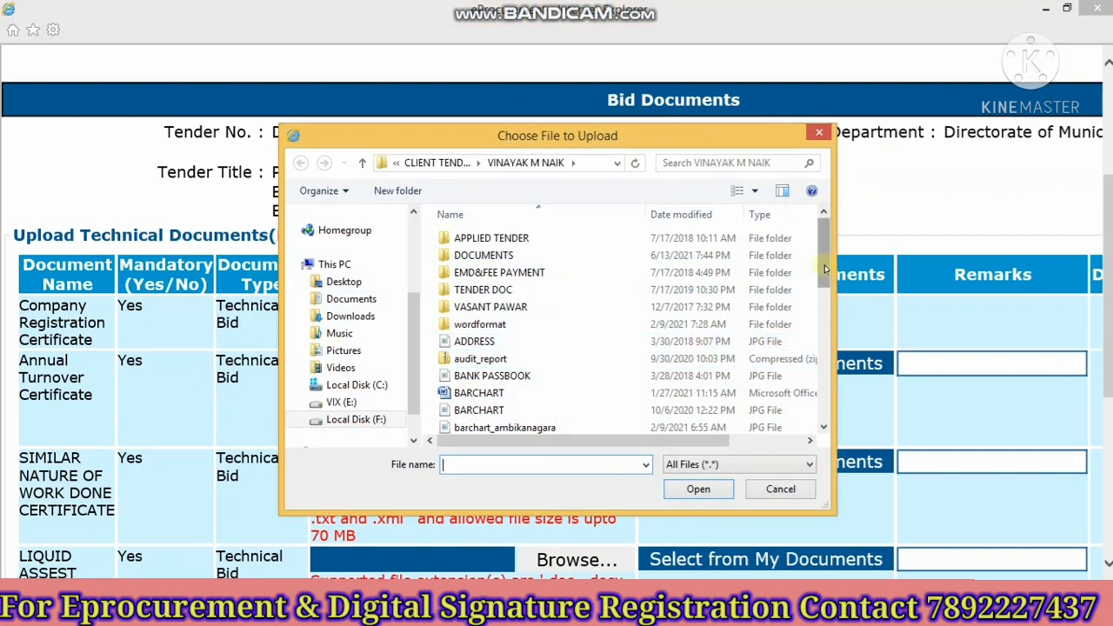
pyautogui.moveTo(825, 269); pyautogui.dragTo(819, 300)
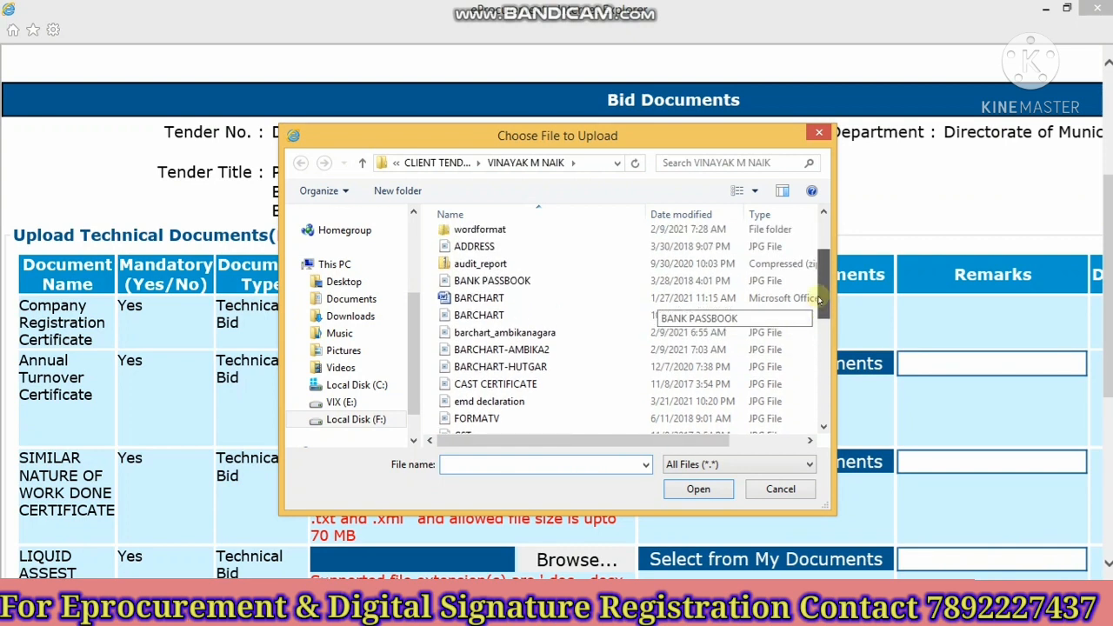
pyautogui.click(620, 266)
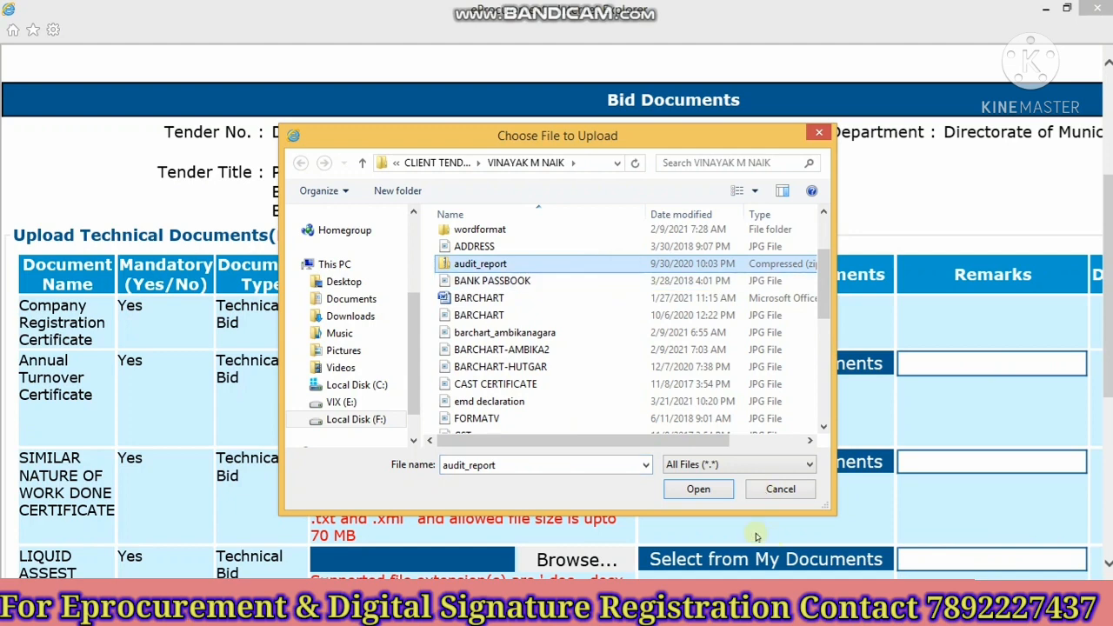
pyautogui.click(694, 490)
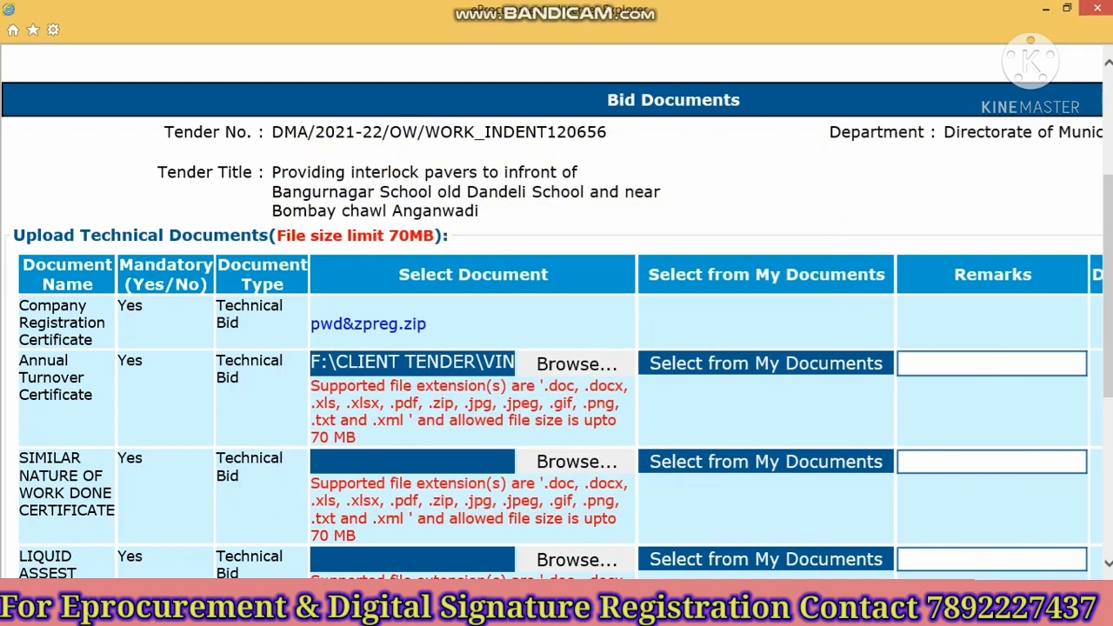
pyautogui.moveTo(782, 589); pyautogui.dragTo(1051, 589)
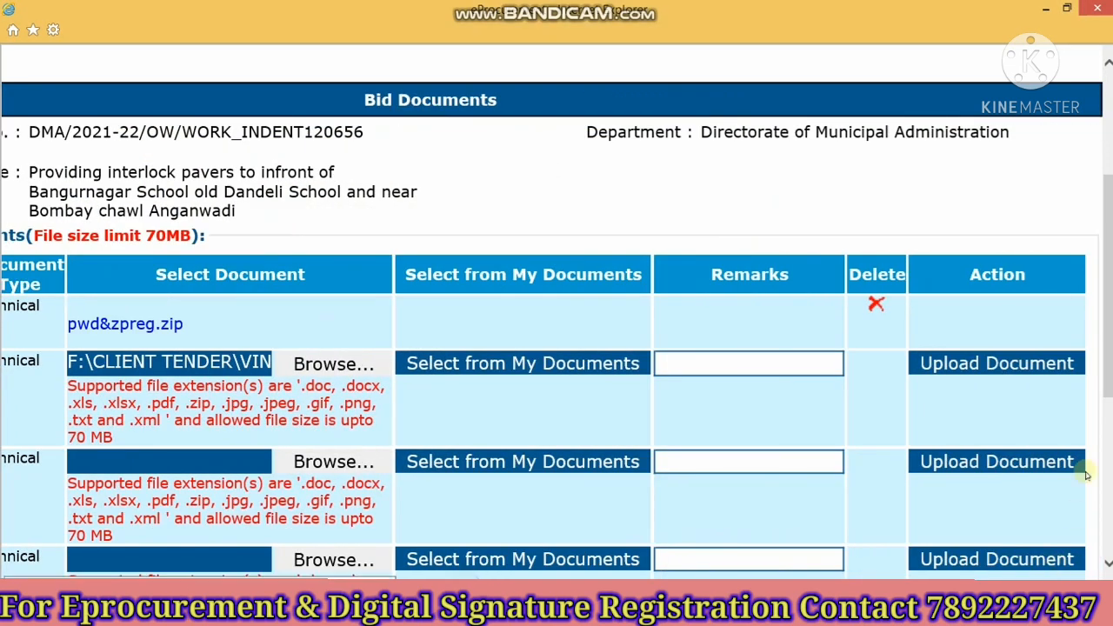
pyautogui.click(998, 364)
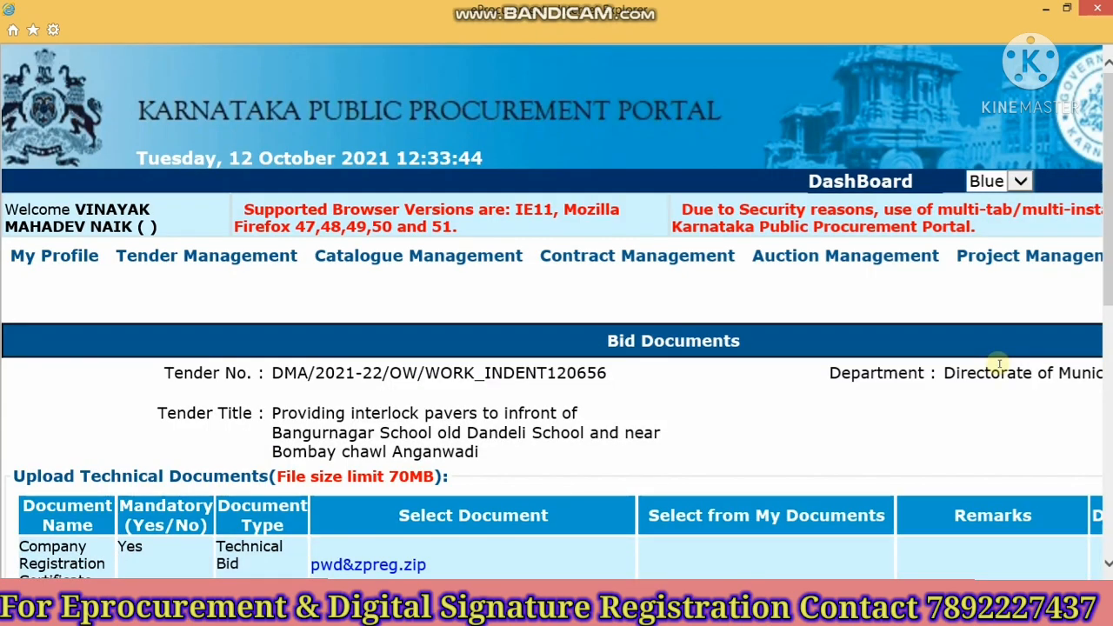
# Upload the WORK DONE JPG file from the bidder's folder as the Similar Nature of Work Done Certificate.
pyautogui.scroll(-5, 998, 364)
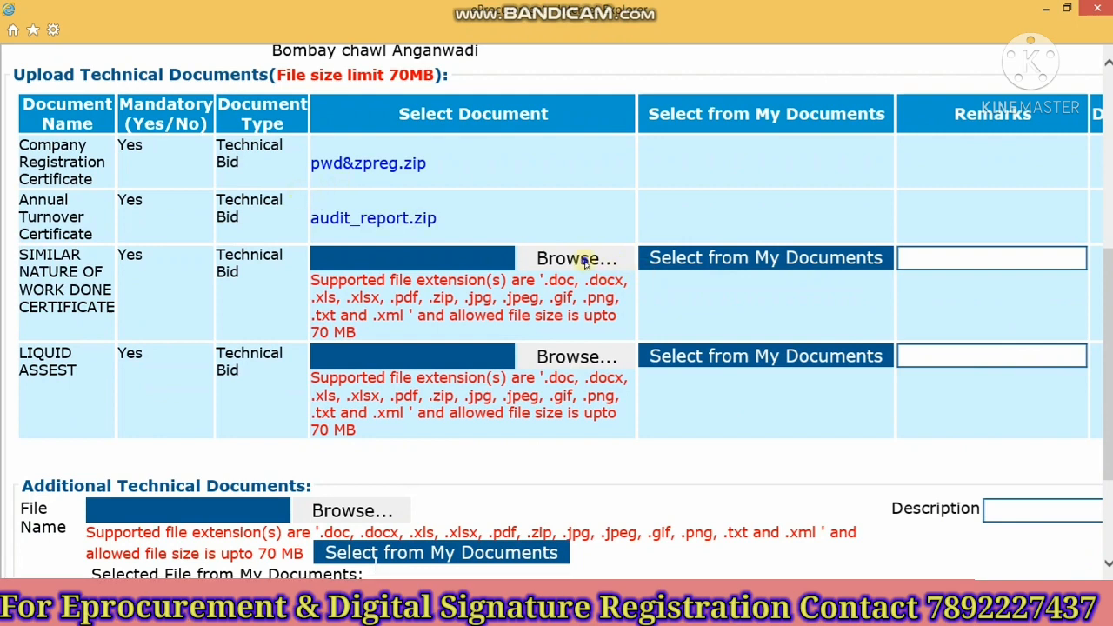
pyautogui.click(579, 259)
pyautogui.moveTo(822, 235); pyautogui.dragTo(842, 396)
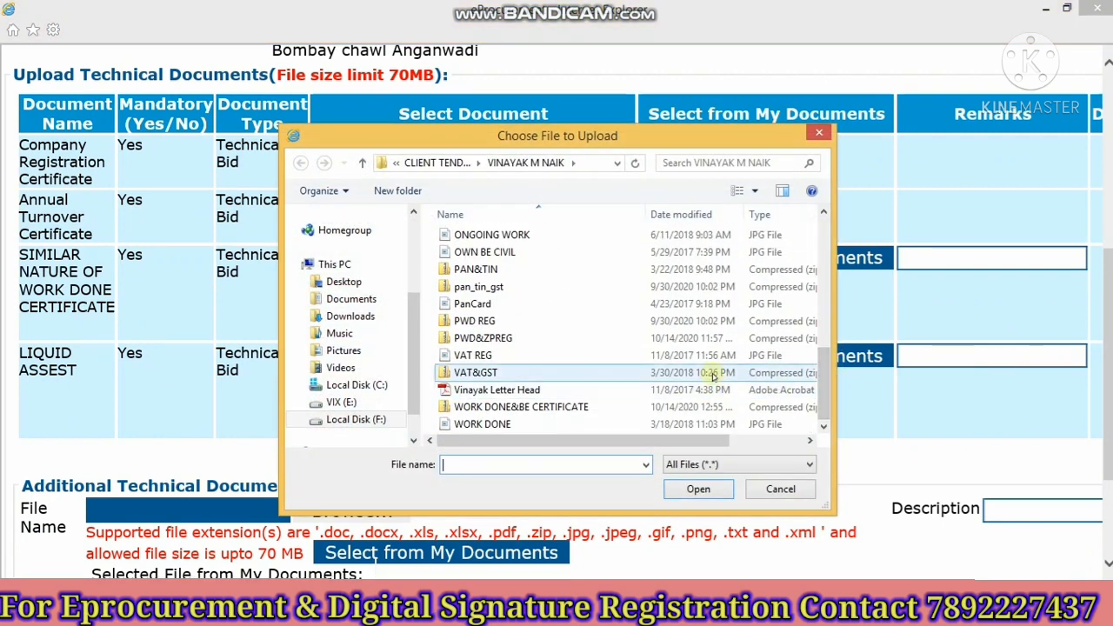
pyautogui.click(715, 425)
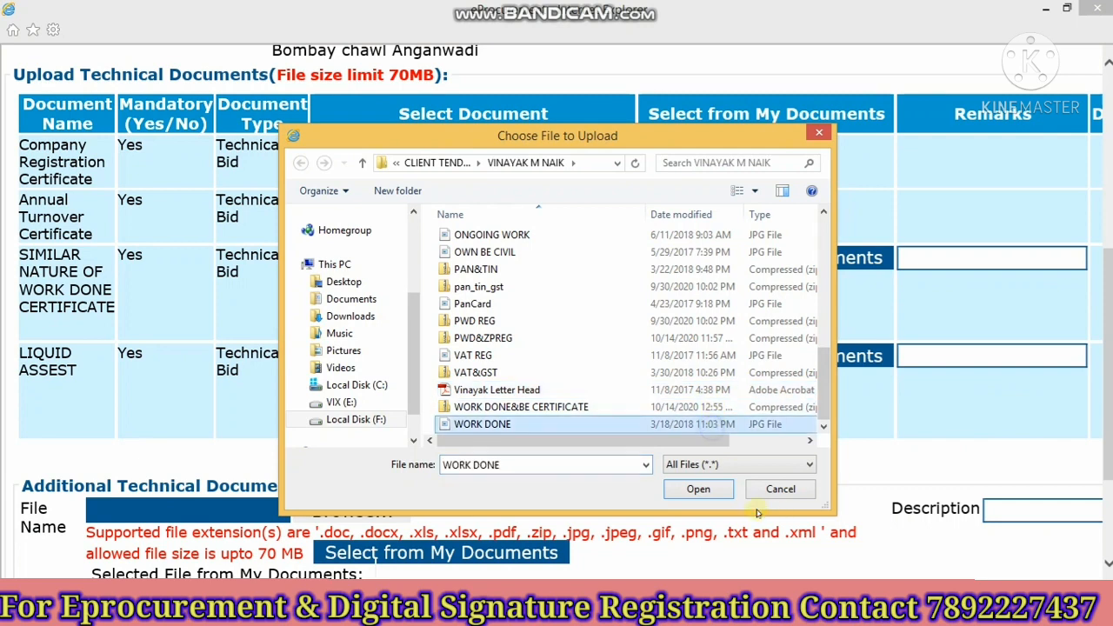
pyautogui.click(698, 488)
pyautogui.moveTo(609, 588); pyautogui.dragTo(809, 588)
pyautogui.click(986, 259)
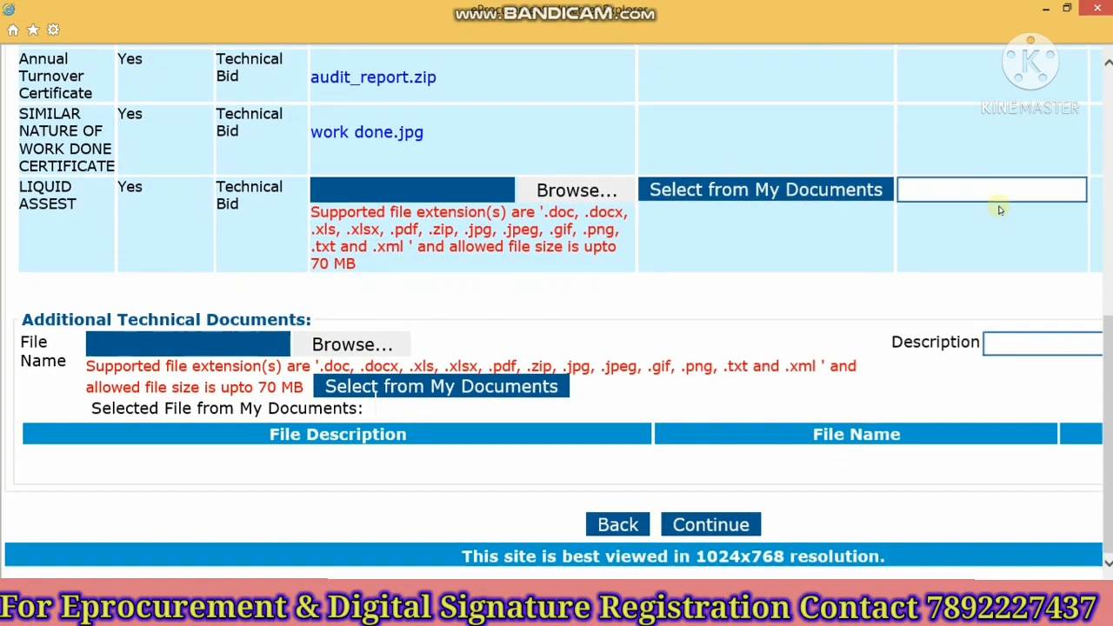
# Upload the loc JPEG image from the bidder's folder as the Liquid Assest document.
pyautogui.click(564, 196)
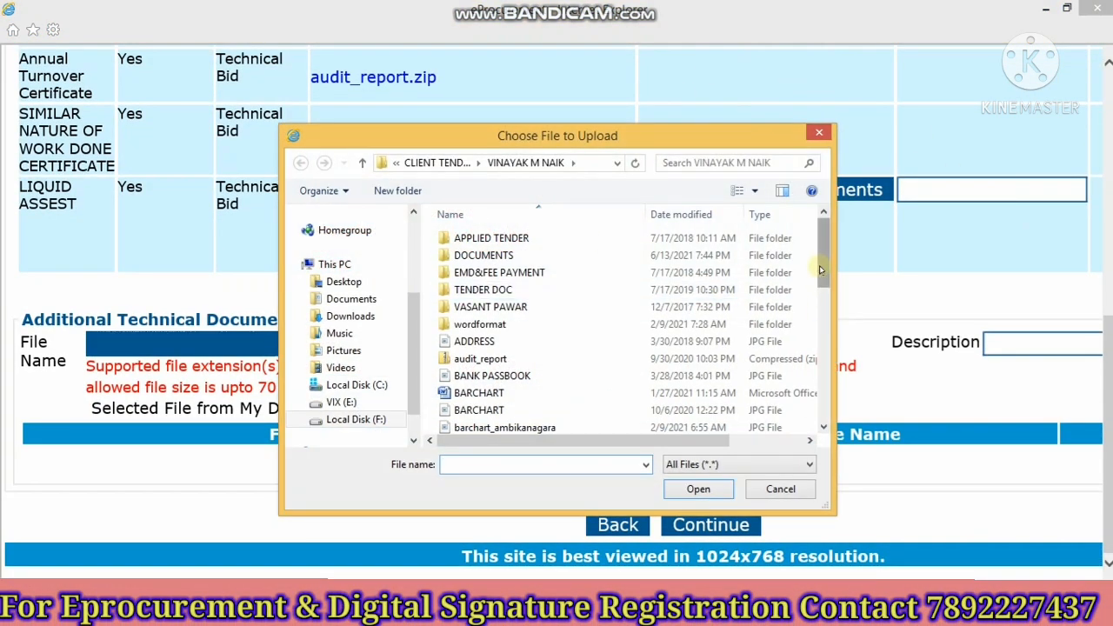
pyautogui.moveTo(819, 271); pyautogui.dragTo(822, 353)
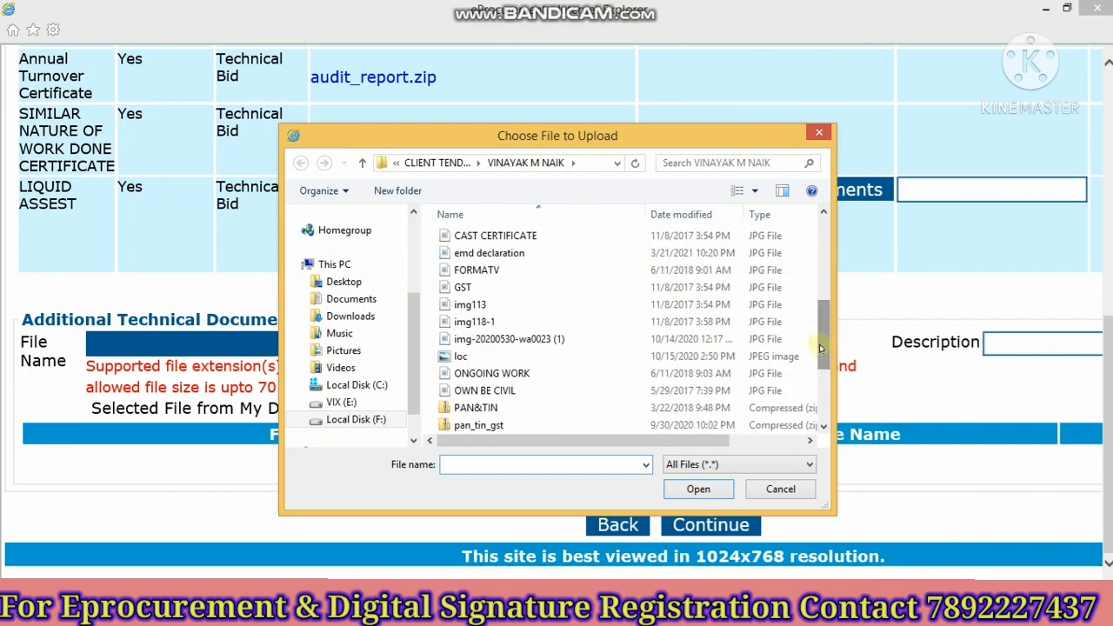
pyautogui.click(679, 359)
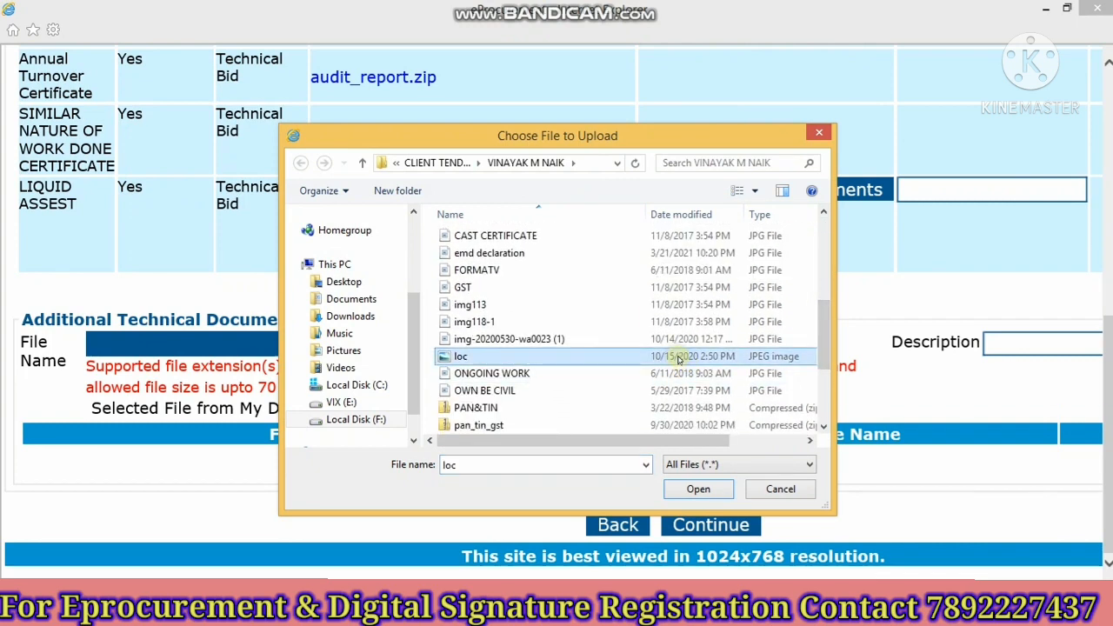
pyautogui.click(697, 490)
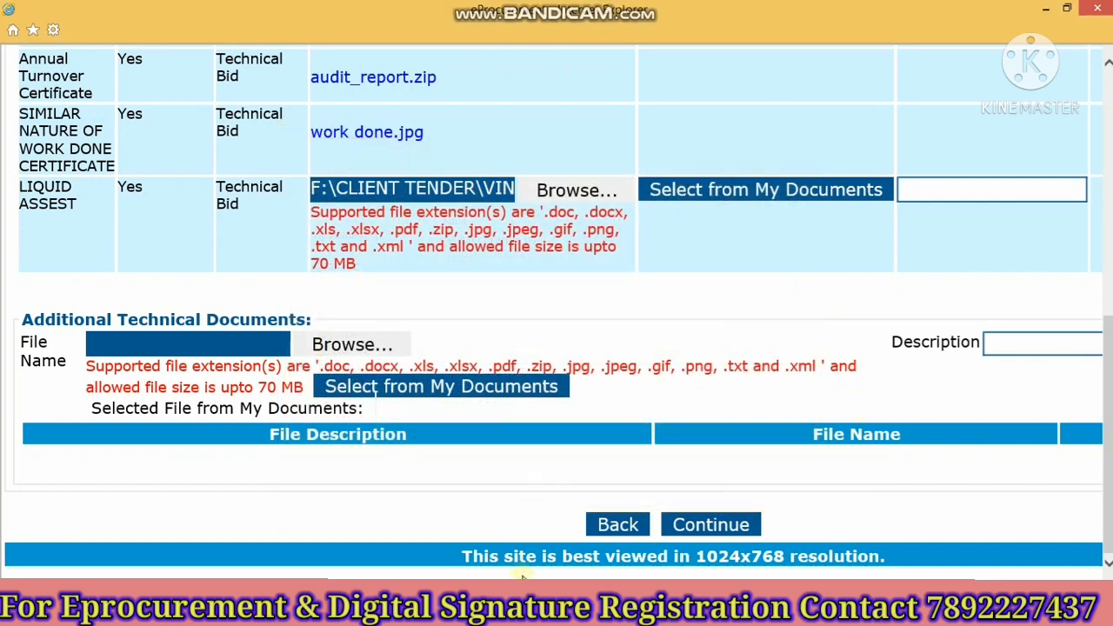
pyautogui.click(773, 576)
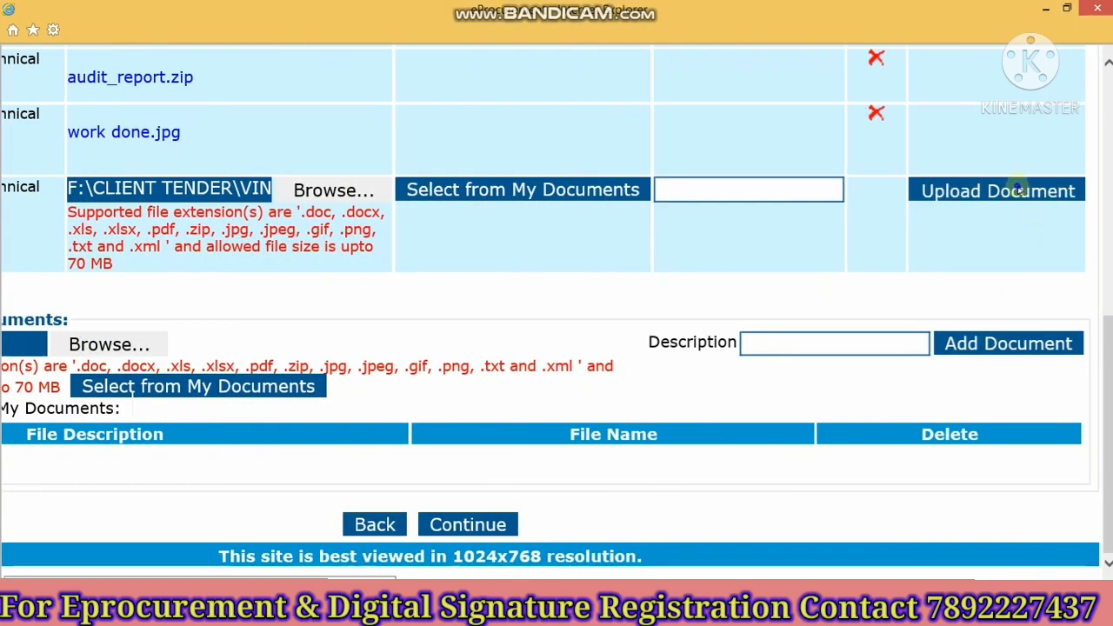
pyautogui.moveTo(683, 581); pyautogui.dragTo(487, 581)
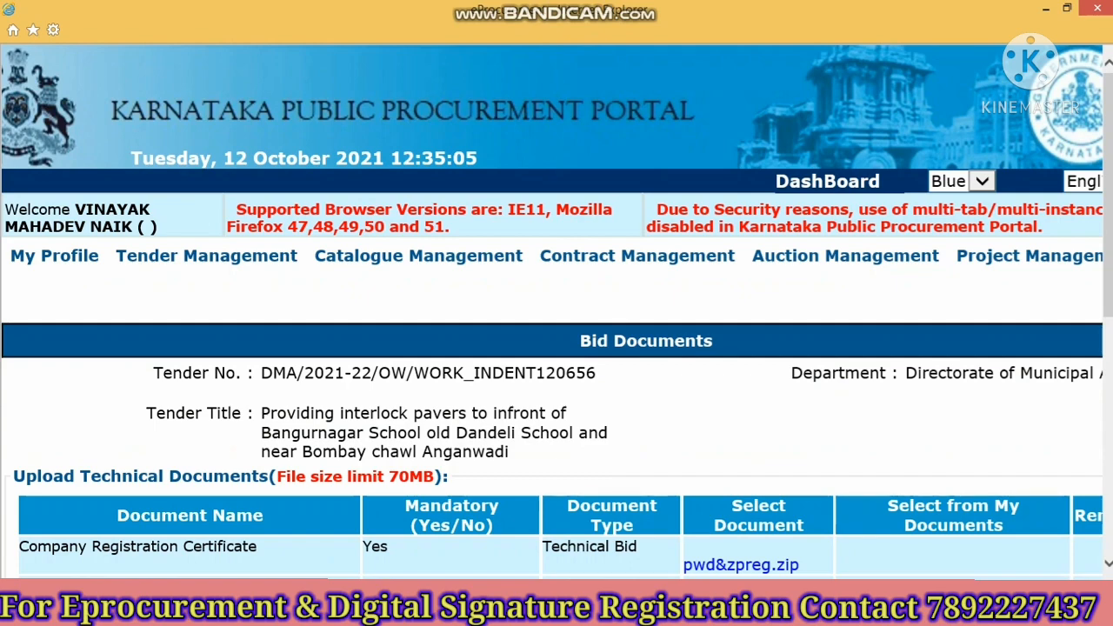
# Check the uploaded technical documents and choose the pan_tin_gst zip file as an additional technical document.
pyautogui.scroll(-5, 557, 313)
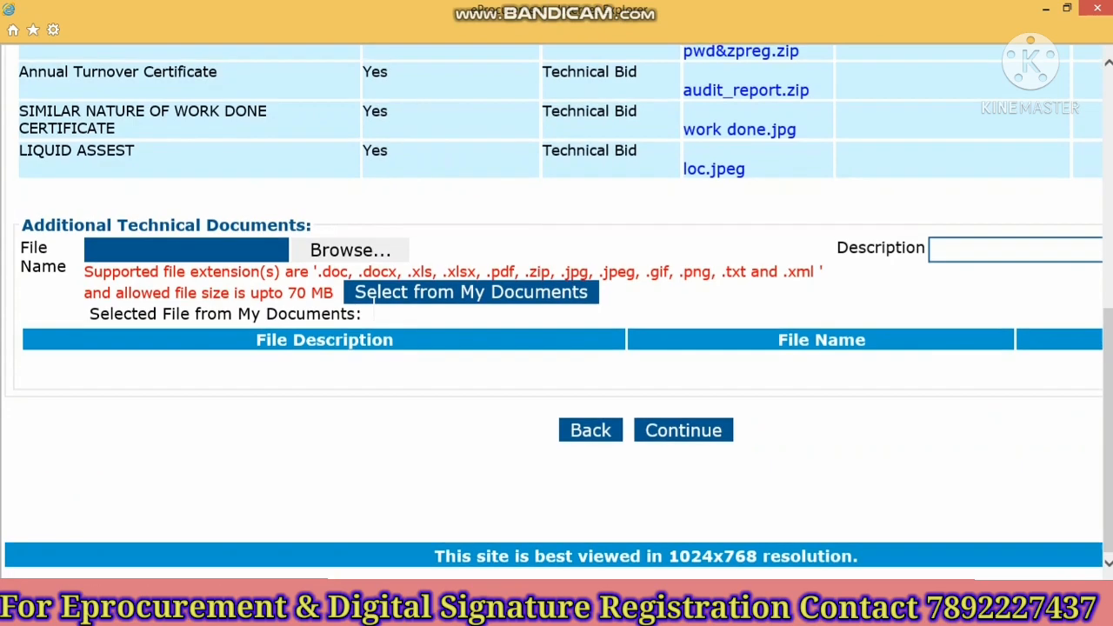
pyautogui.scroll(1, 461, 389)
pyautogui.scroll(3, 460, 389)
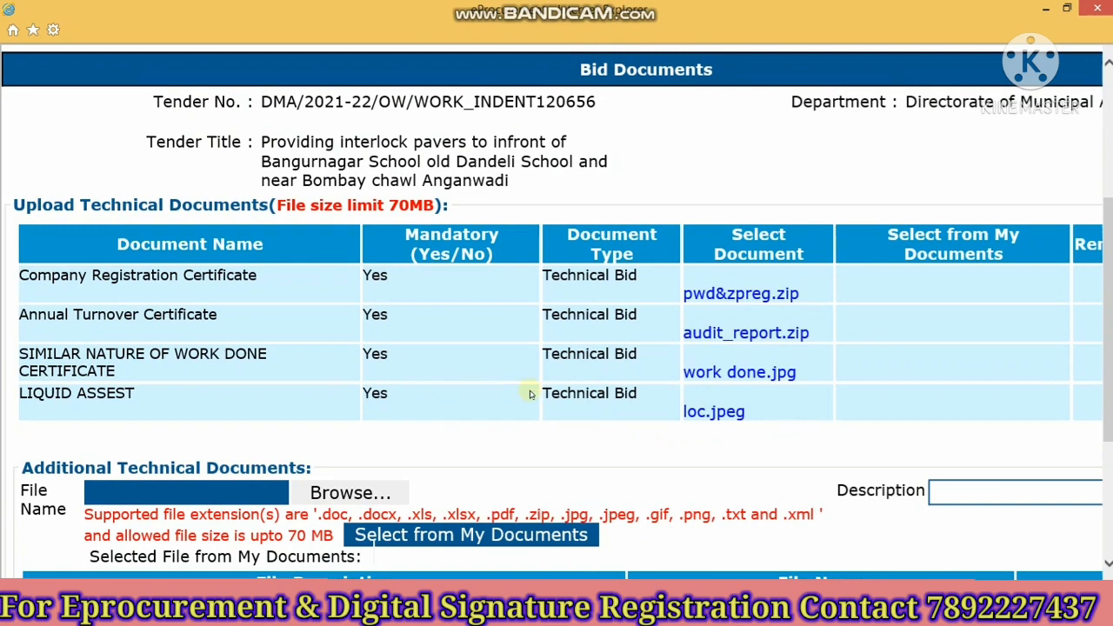
pyautogui.scroll(-2, 637, 408)
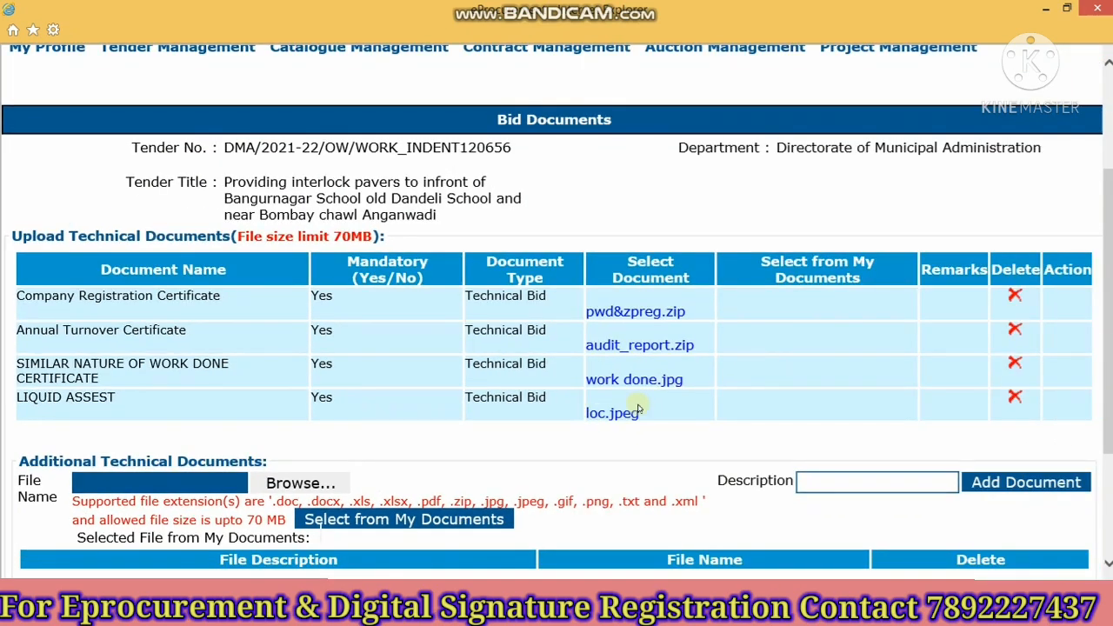
pyautogui.scroll(2, 637, 407)
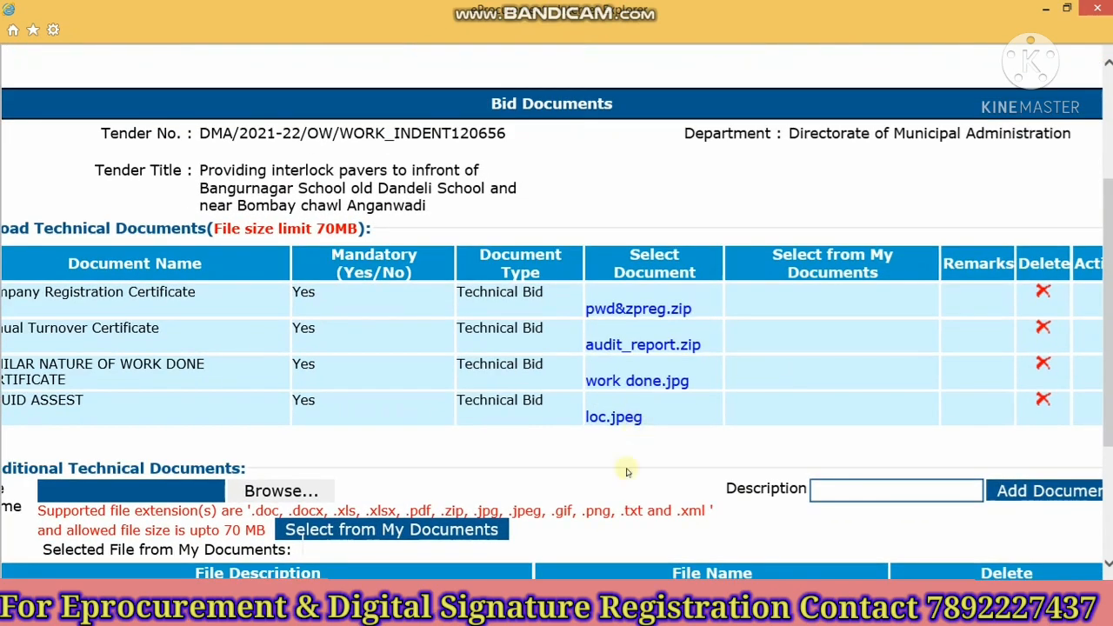
pyautogui.moveTo(611, 580); pyautogui.dragTo(374, 584)
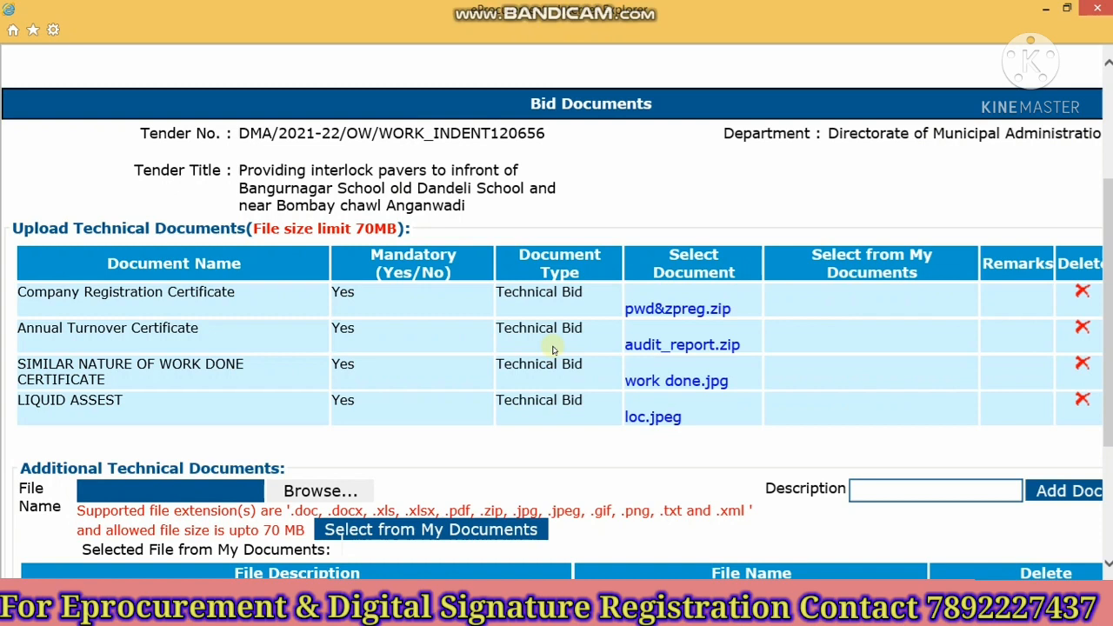
pyautogui.click(341, 490)
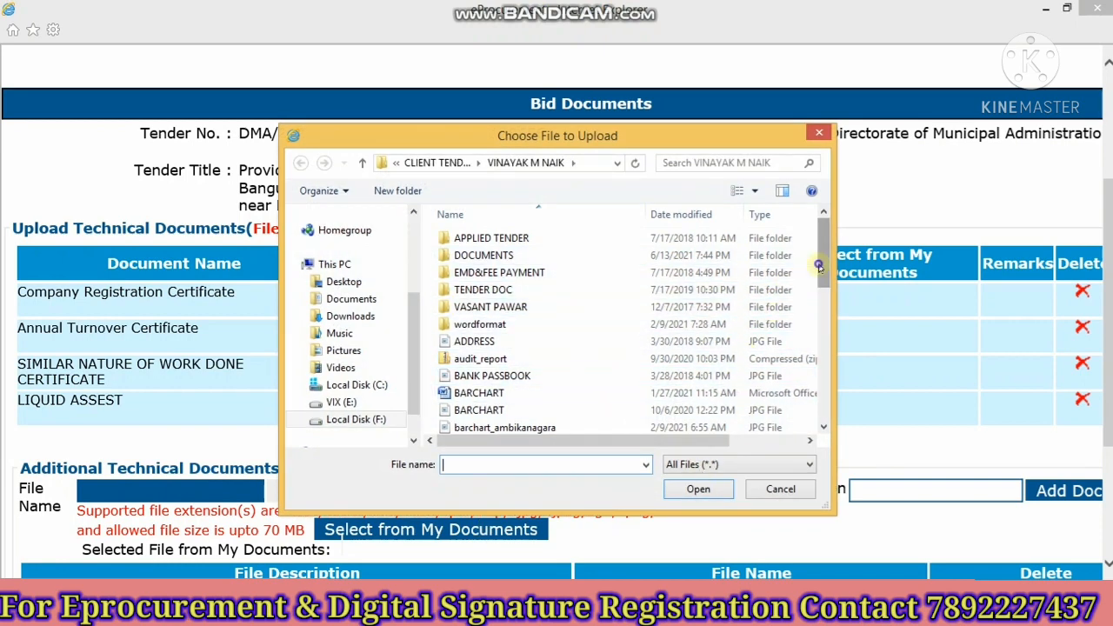
pyautogui.moveTo(818, 266); pyautogui.dragTo(823, 379)
pyautogui.click(478, 371)
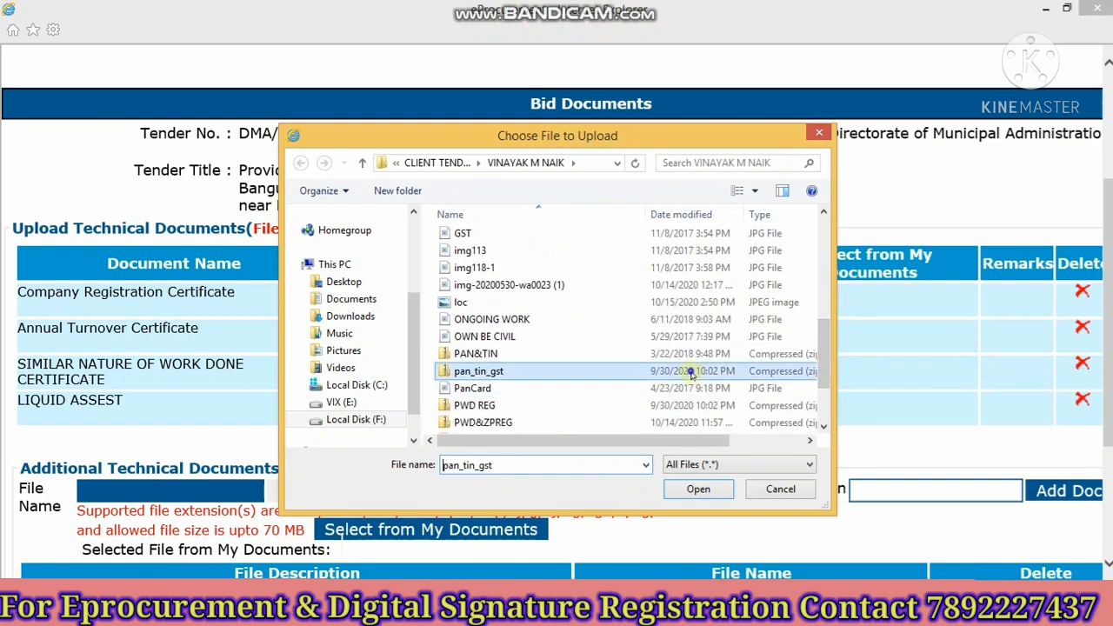
pyautogui.click(720, 488)
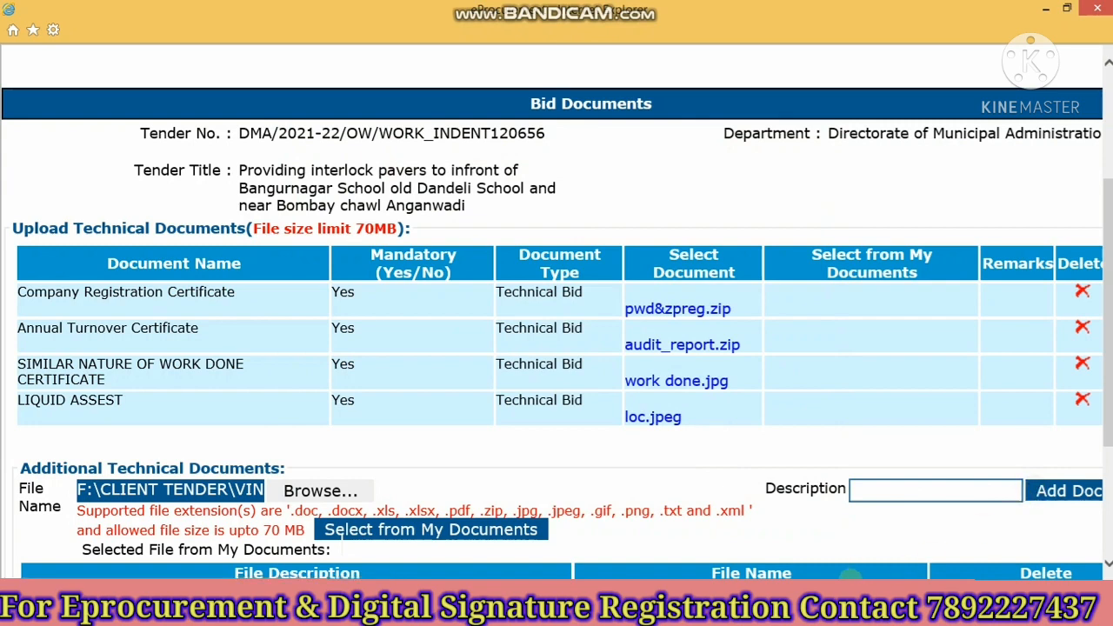
# Add the selected pan_tin_gst file to the additional technical documents without a description.
pyautogui.scroll(-1, 921, 577)
pyautogui.hscroll(1, 934, 577)
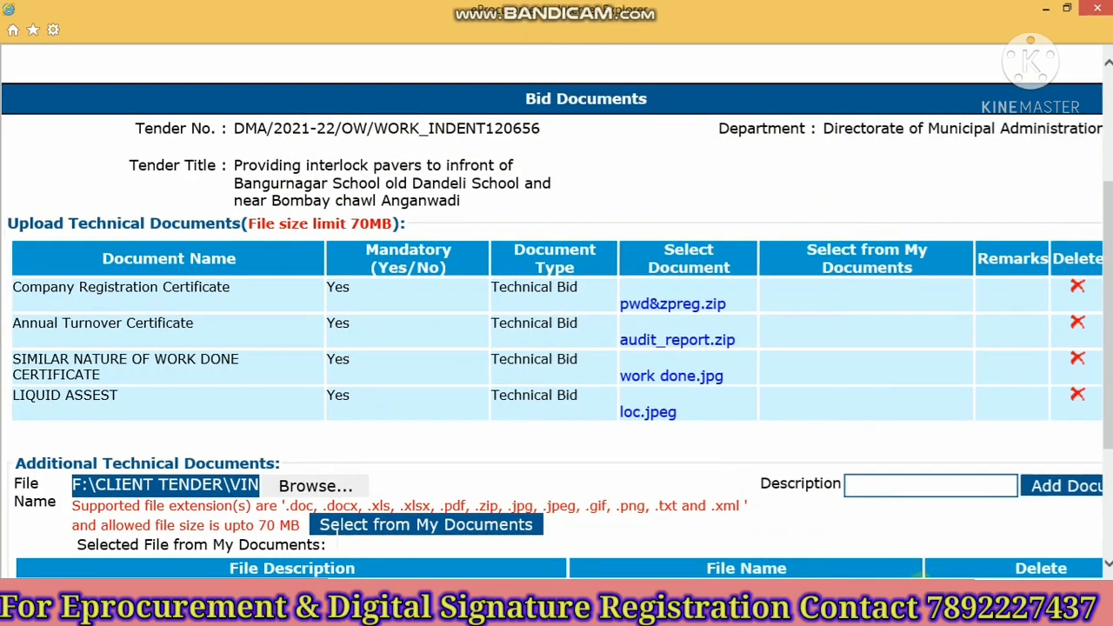
pyautogui.hscroll(-1, 933, 577)
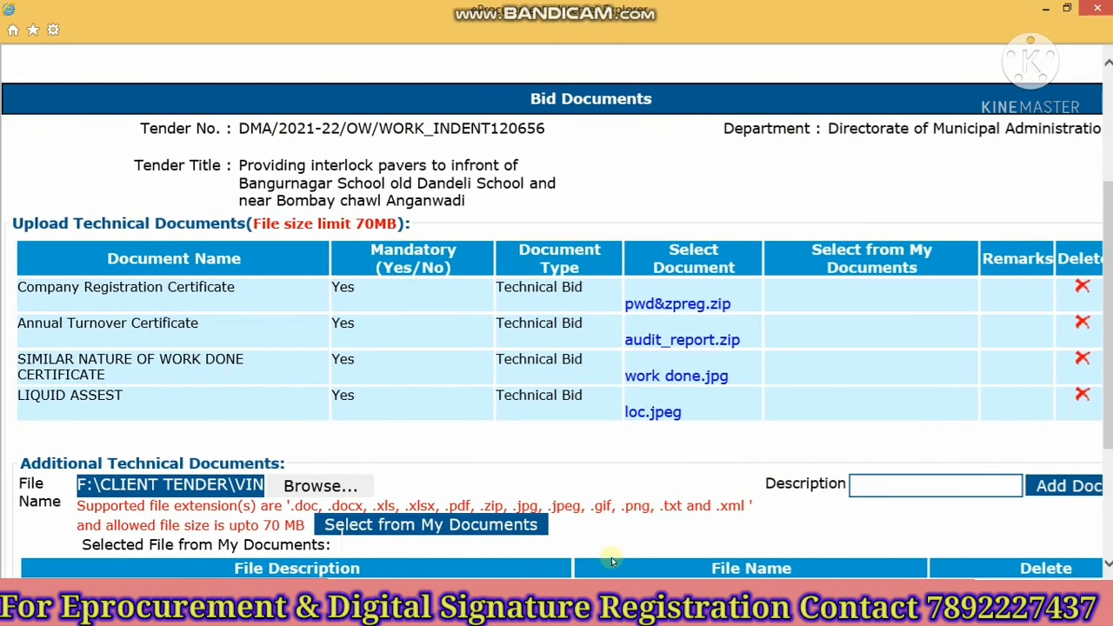
pyautogui.scroll(-2, 611, 561)
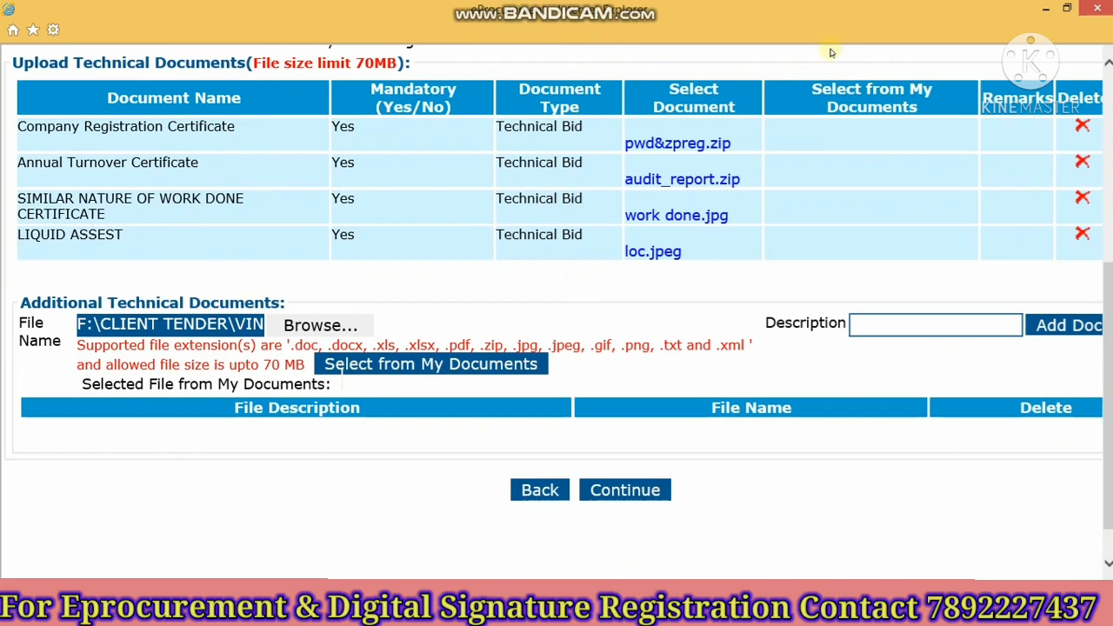
pyautogui.click(519, 609)
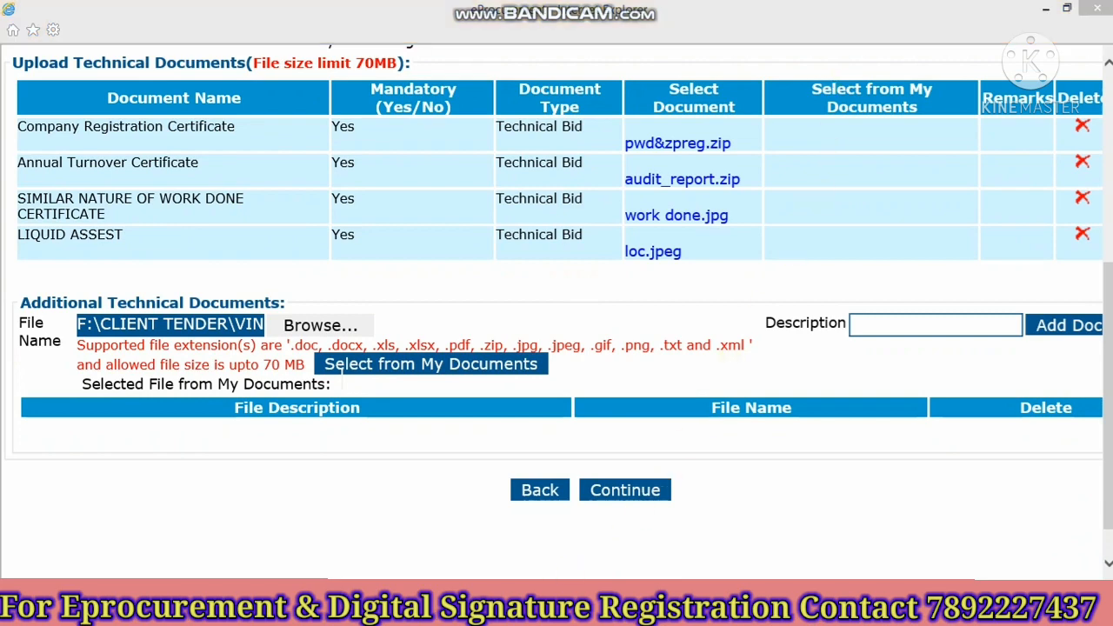
pyautogui.click(519, 609)
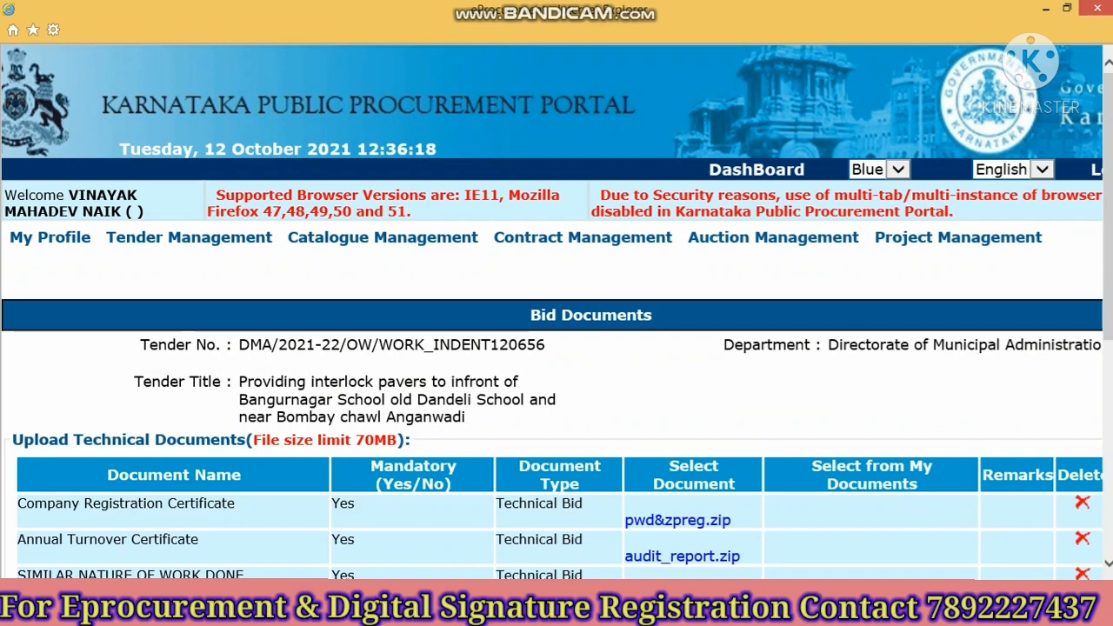
# Add the emd declaration JPG from the bidder's folder to the additional technical documents without a description.
pyautogui.scroll(-5, 577, 542)
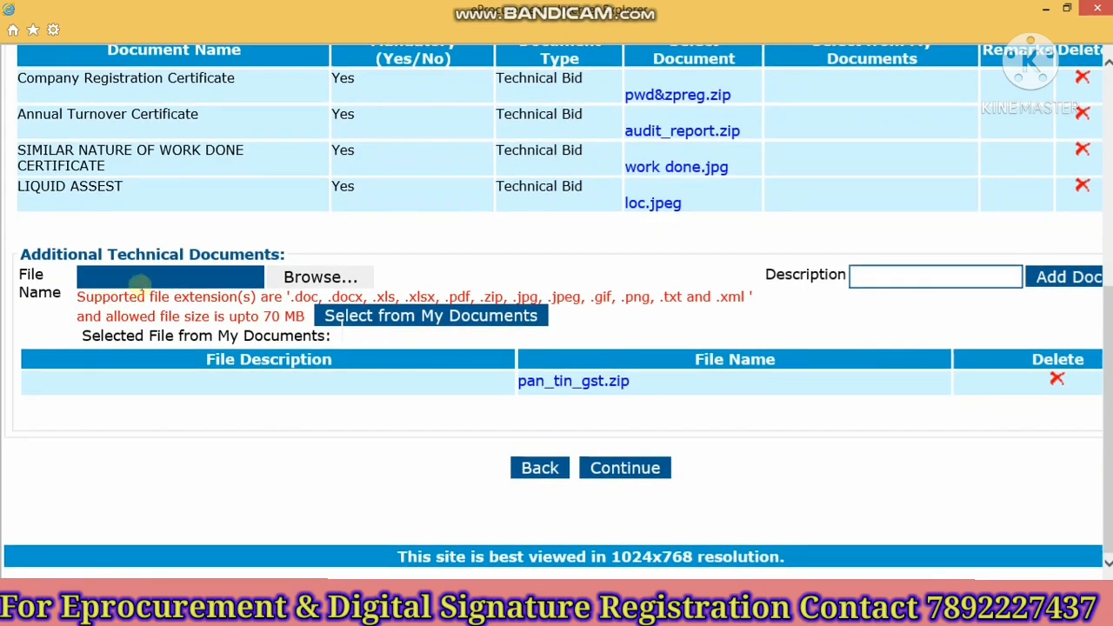
pyautogui.click(297, 278)
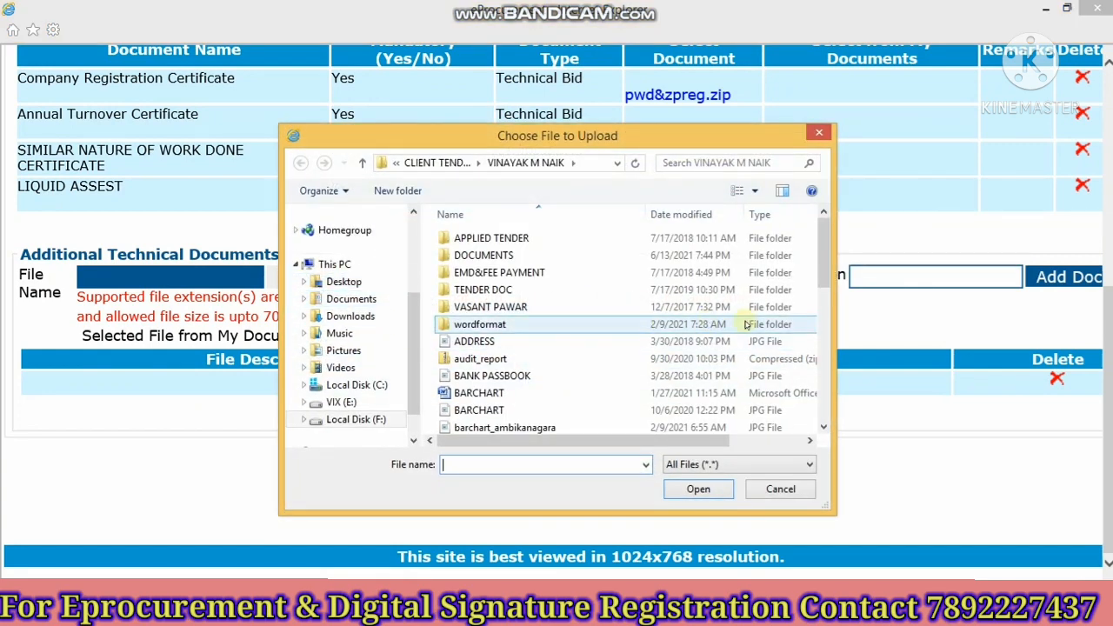
pyautogui.moveTo(825, 275); pyautogui.dragTo(830, 321)
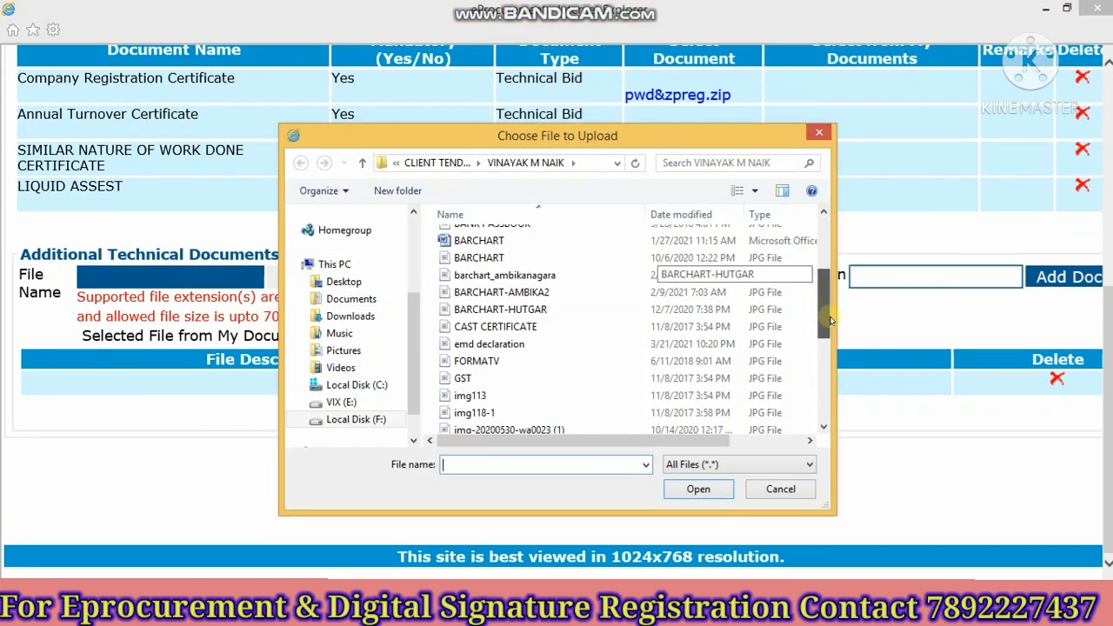
pyautogui.moveTo(830, 321); pyautogui.dragTo(831, 325)
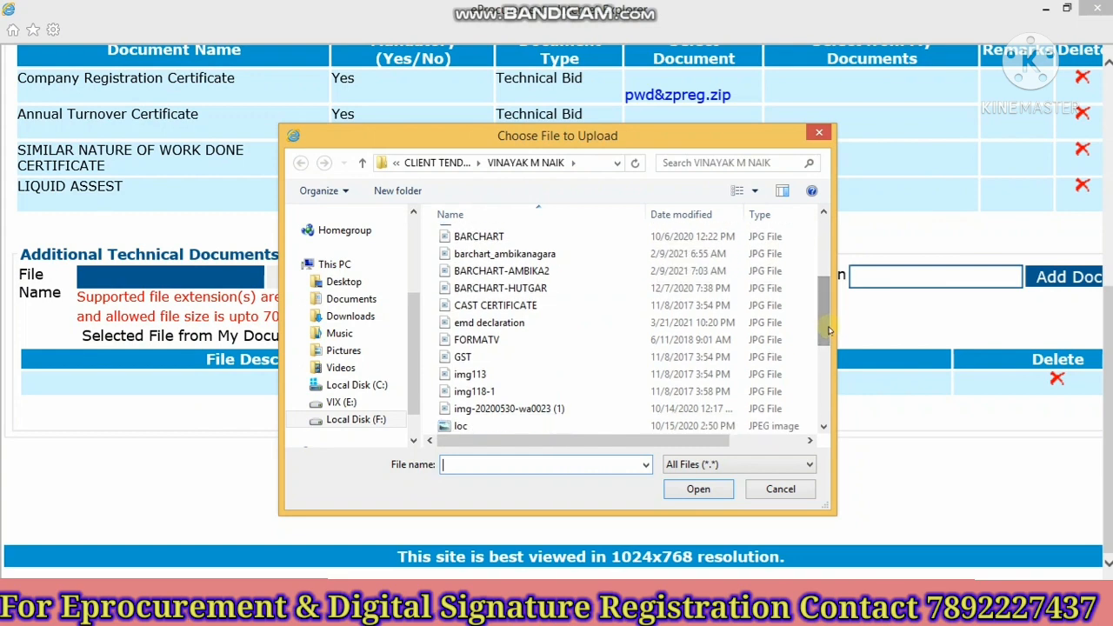
pyautogui.click(670, 323)
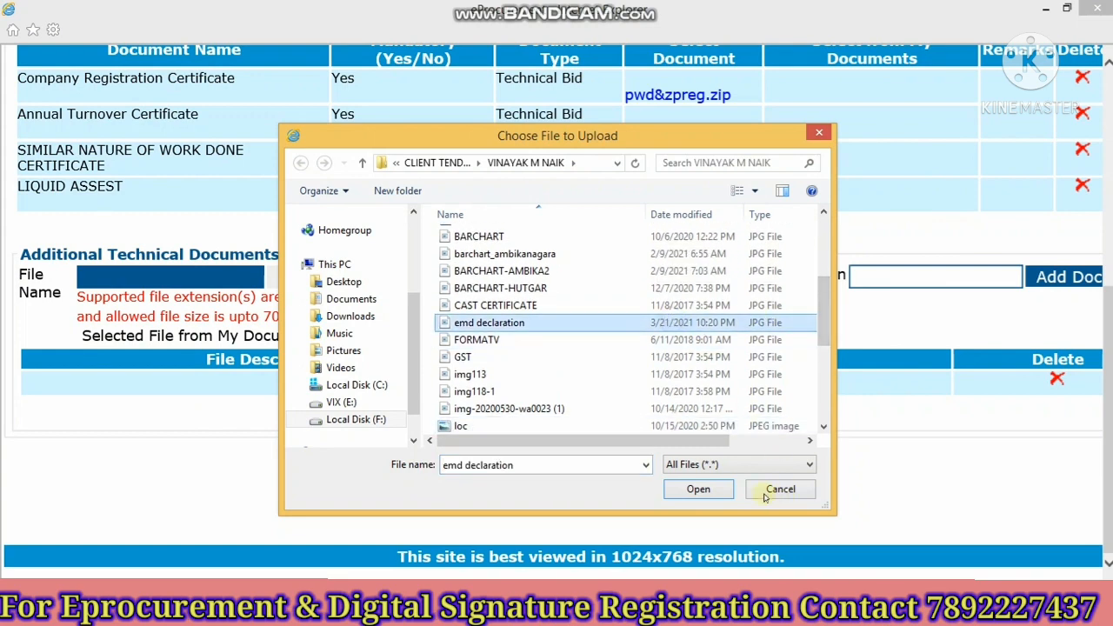
pyautogui.click(704, 484)
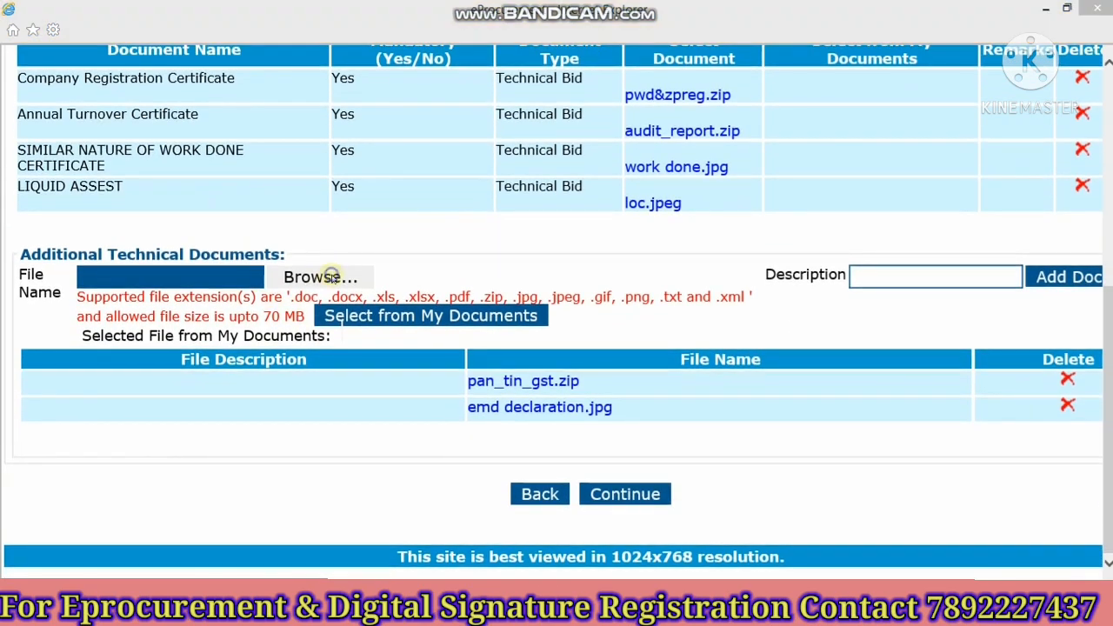
# Add the ADDRESS JPG from the bidder's folder to the additional technical documents without a description.
pyautogui.click(330, 277)
pyautogui.click(567, 341)
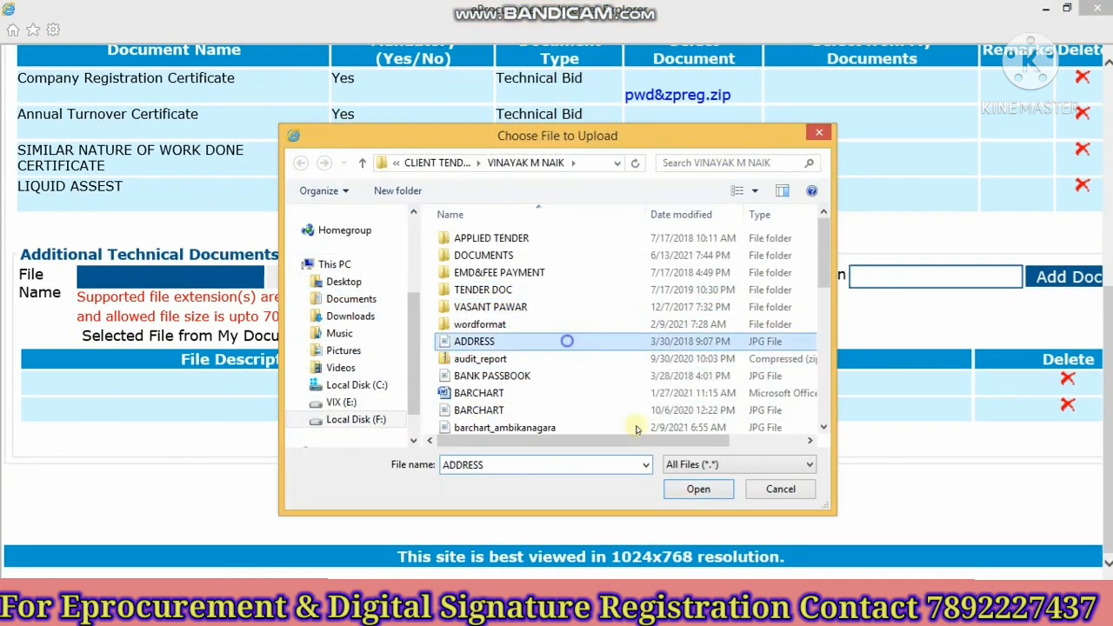
pyautogui.click(693, 488)
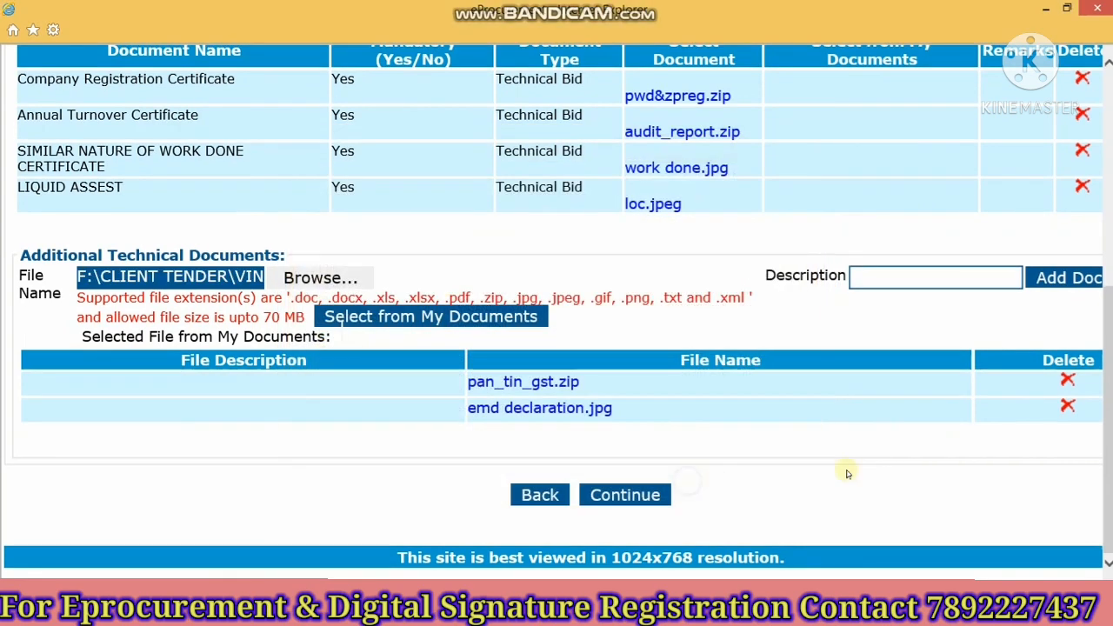
pyautogui.click(1072, 277)
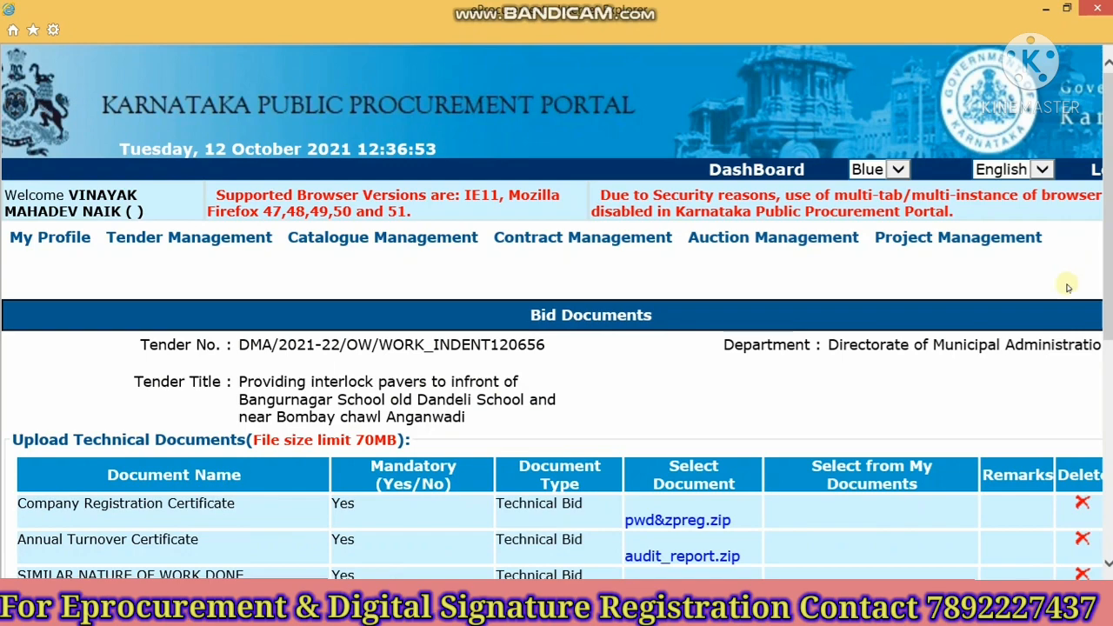
# Complete the bid documents stage and open the Item wise Bid Financial Offer.
pyautogui.scroll(-5, 609, 492)
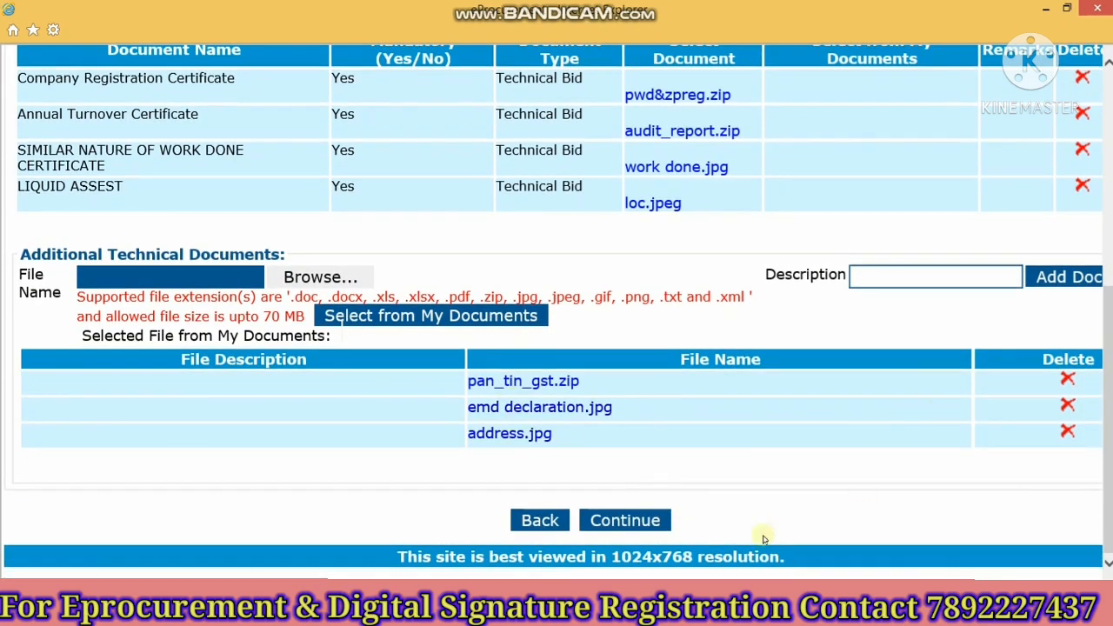
pyautogui.click(616, 521)
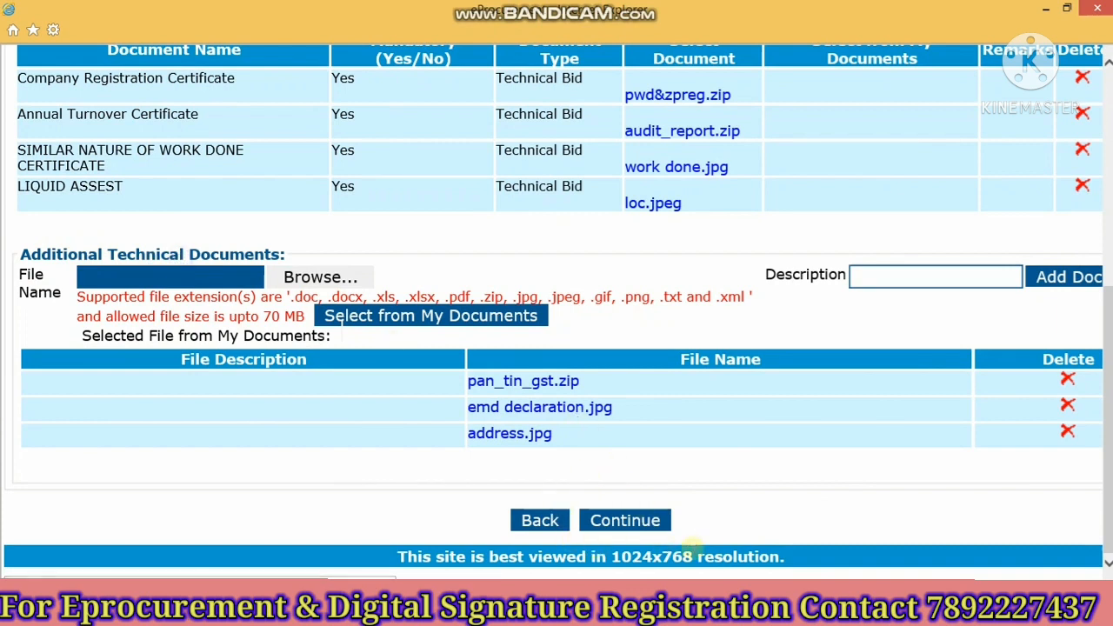
pyautogui.click(626, 519)
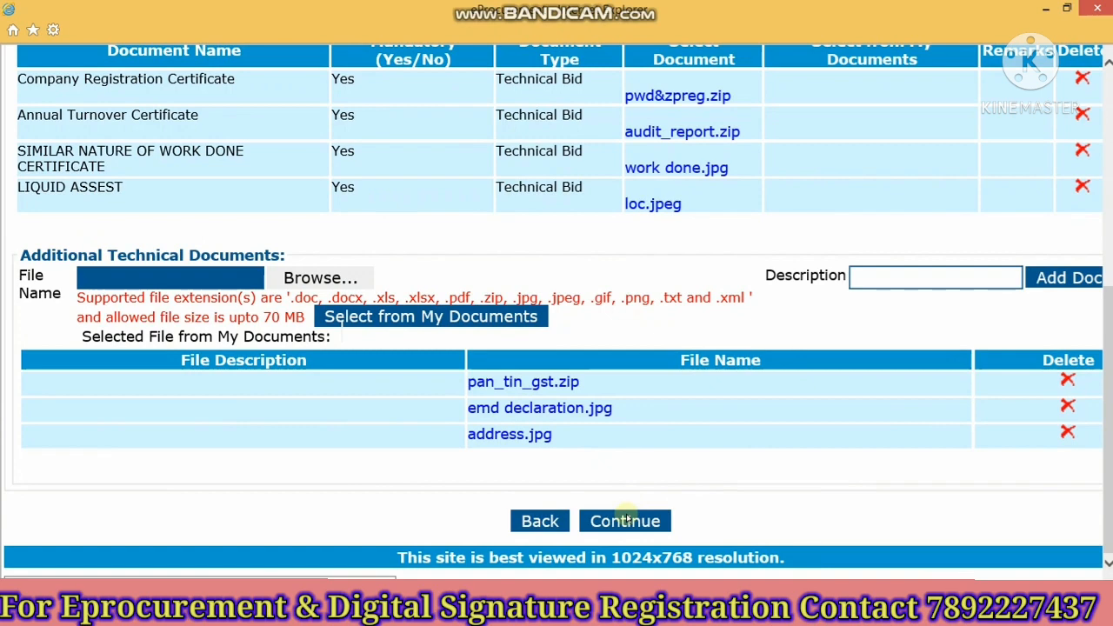
pyautogui.scroll(-5, 625, 519)
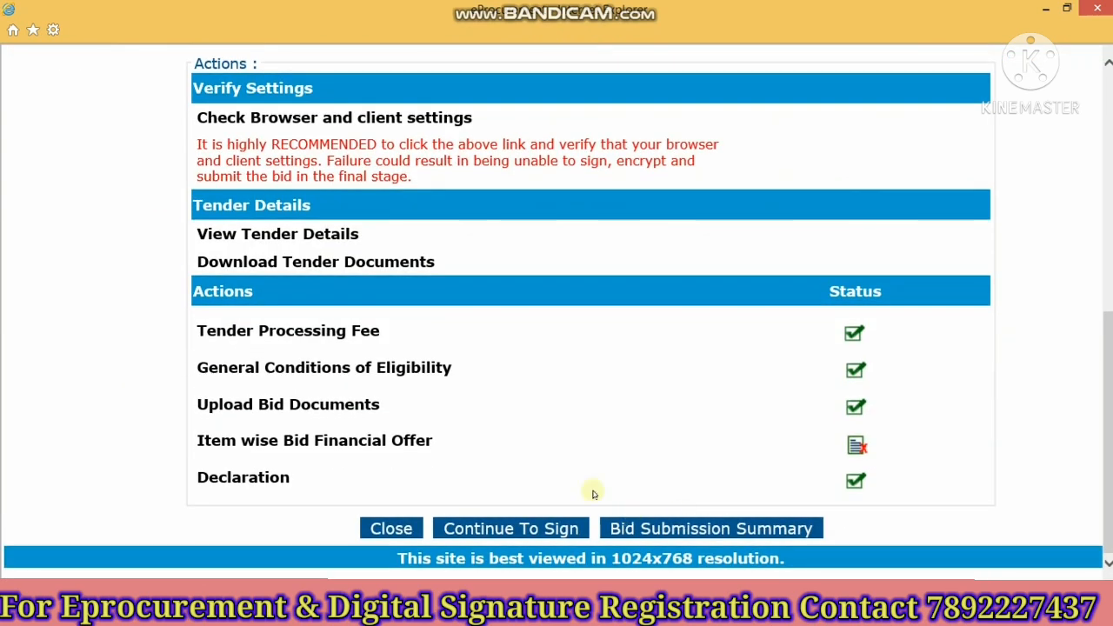
pyautogui.click(373, 446)
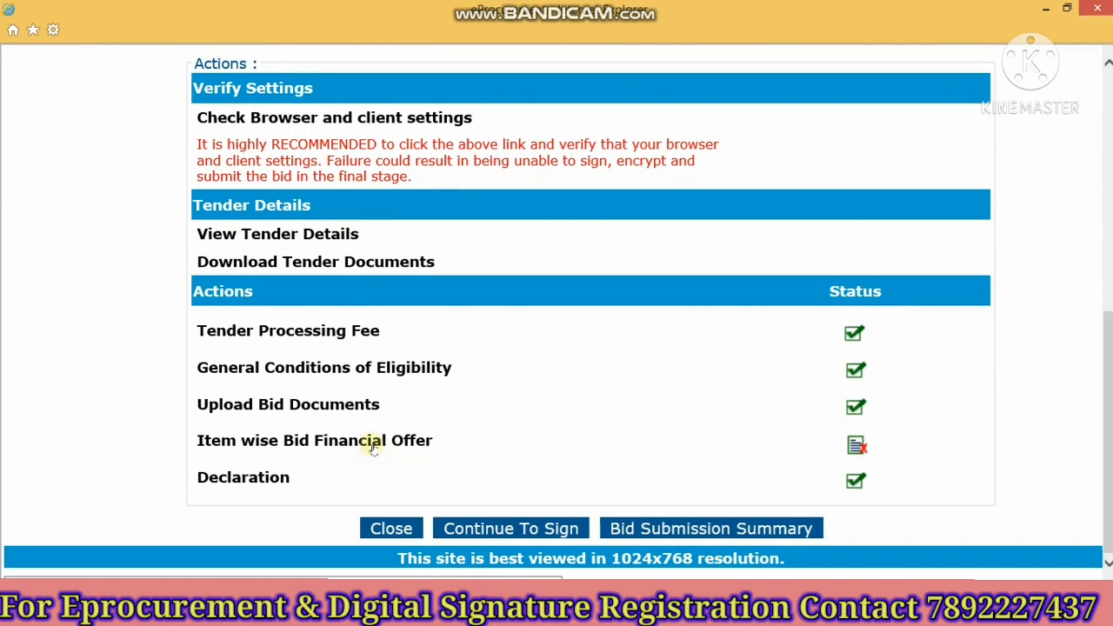
pyautogui.click(372, 447)
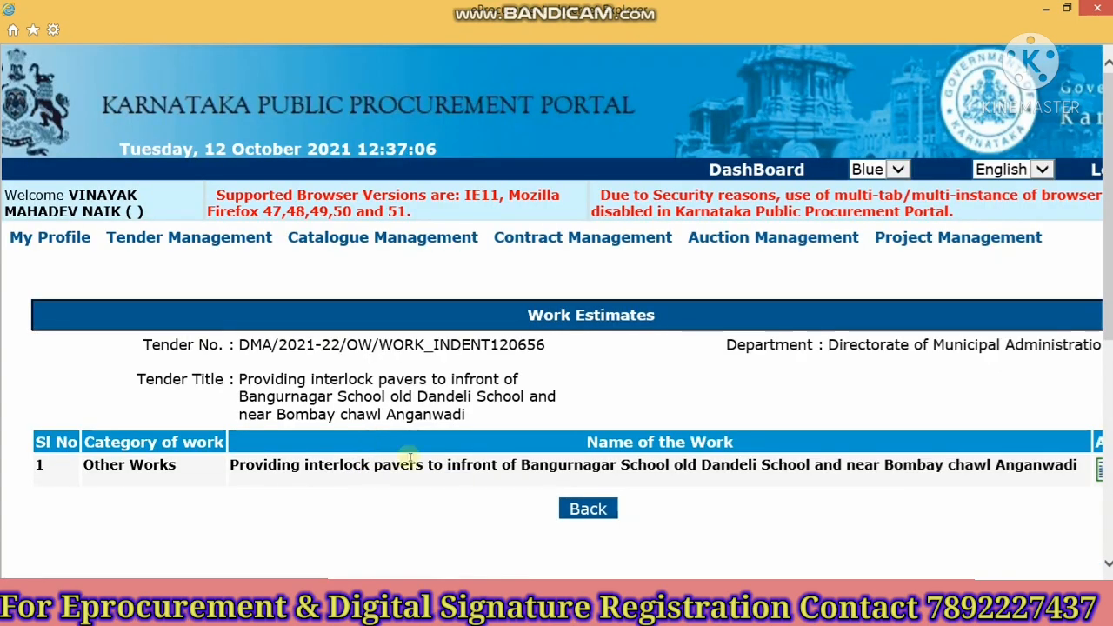
# Open the item-wise financial bid details for the Other Works entry in the work estimates.
pyautogui.scroll(-2, 405, 457)
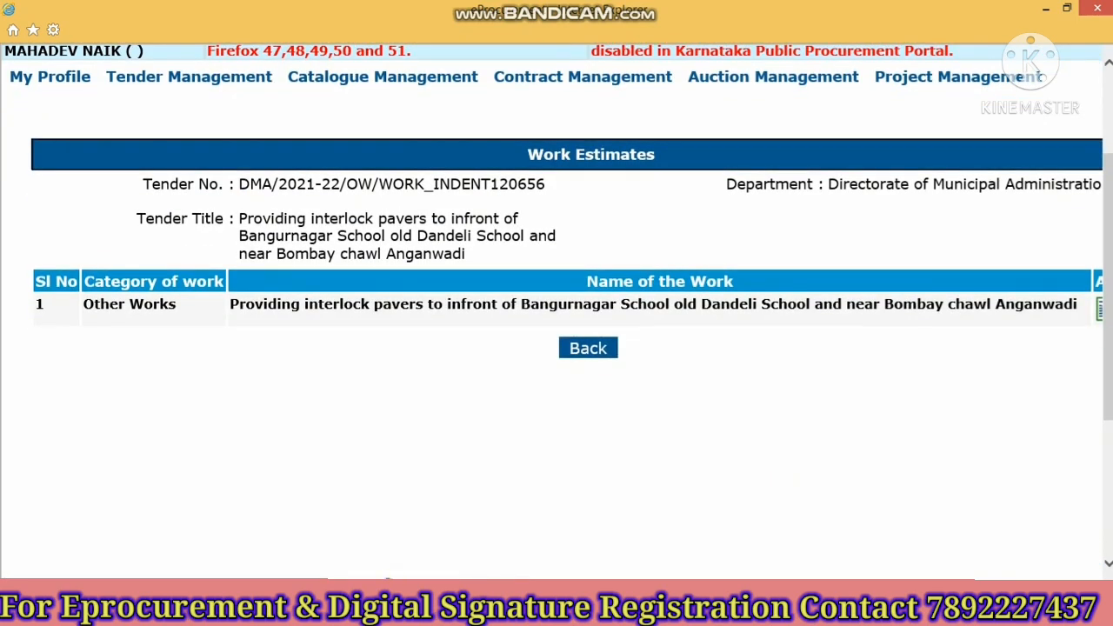
pyautogui.moveTo(387, 581); pyautogui.dragTo(461, 584)
pyautogui.scroll(2, 1048, 320)
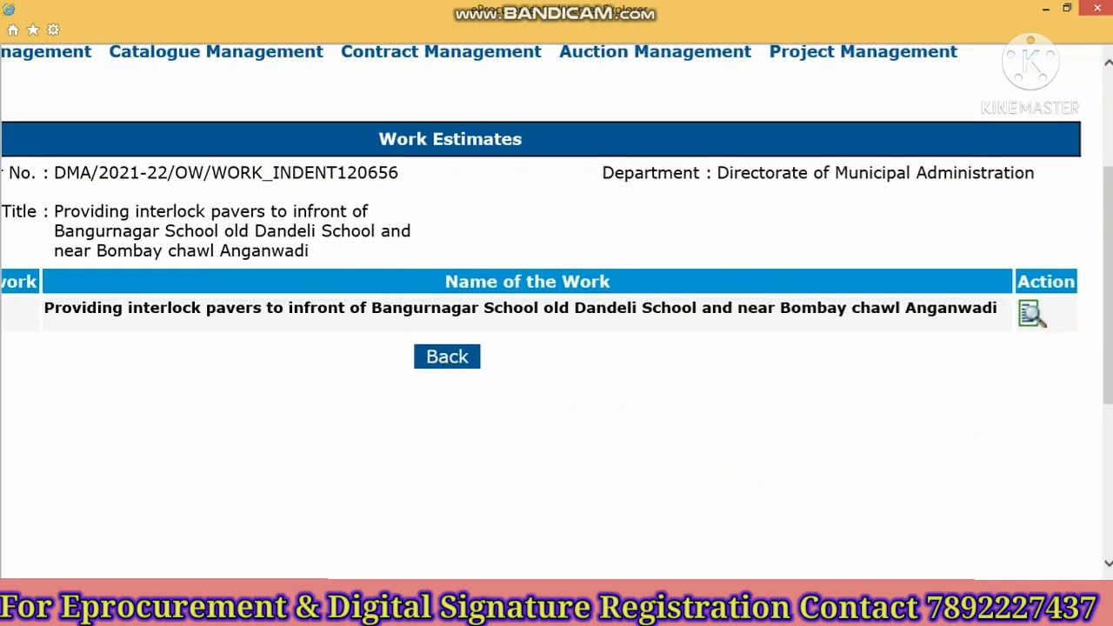
pyautogui.moveTo(572, 584); pyautogui.dragTo(582, 583)
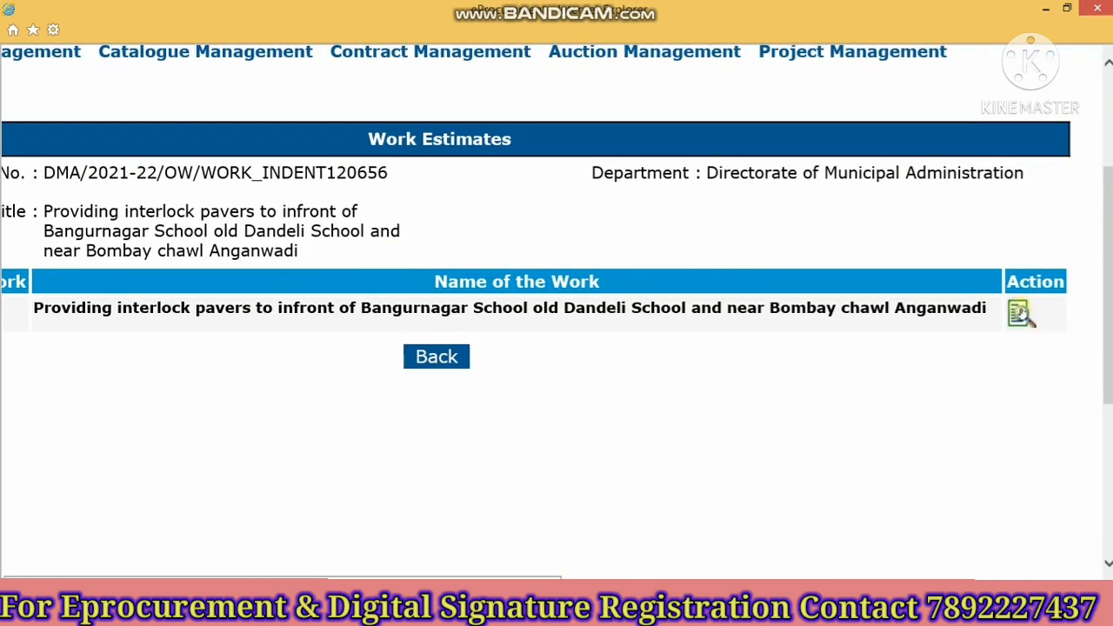
pyautogui.click(1020, 315)
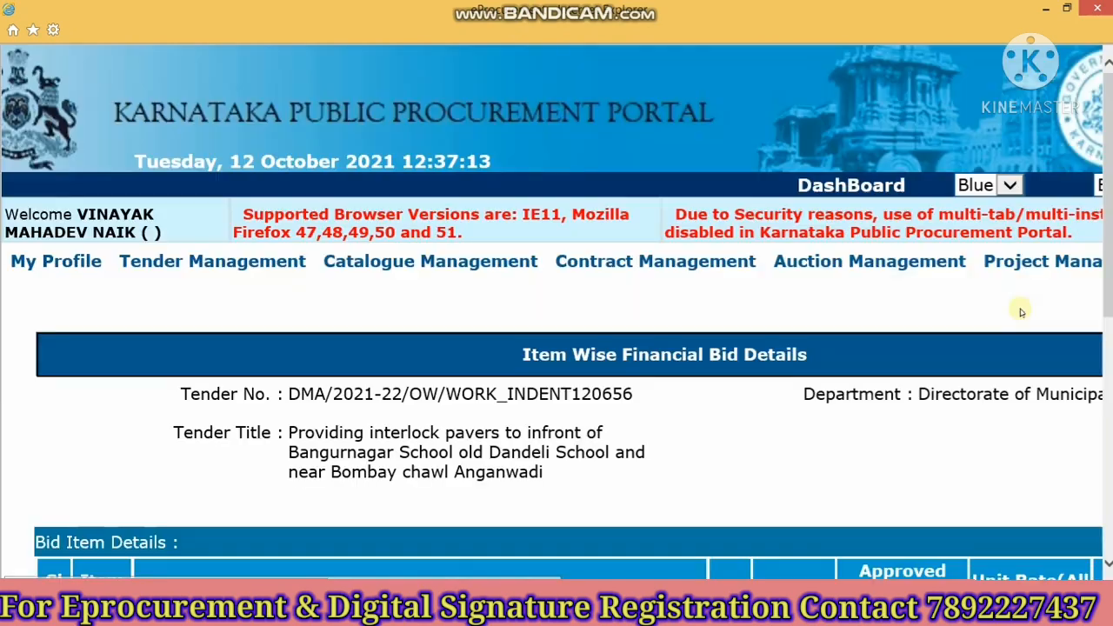
# Enter unit rates of 149 for the excavation item 19.1 and 6555 for the M20 plain cement concrete item 4.5.
pyautogui.scroll(-10, 1019, 309)
pyautogui.scroll(5, 1021, 311)
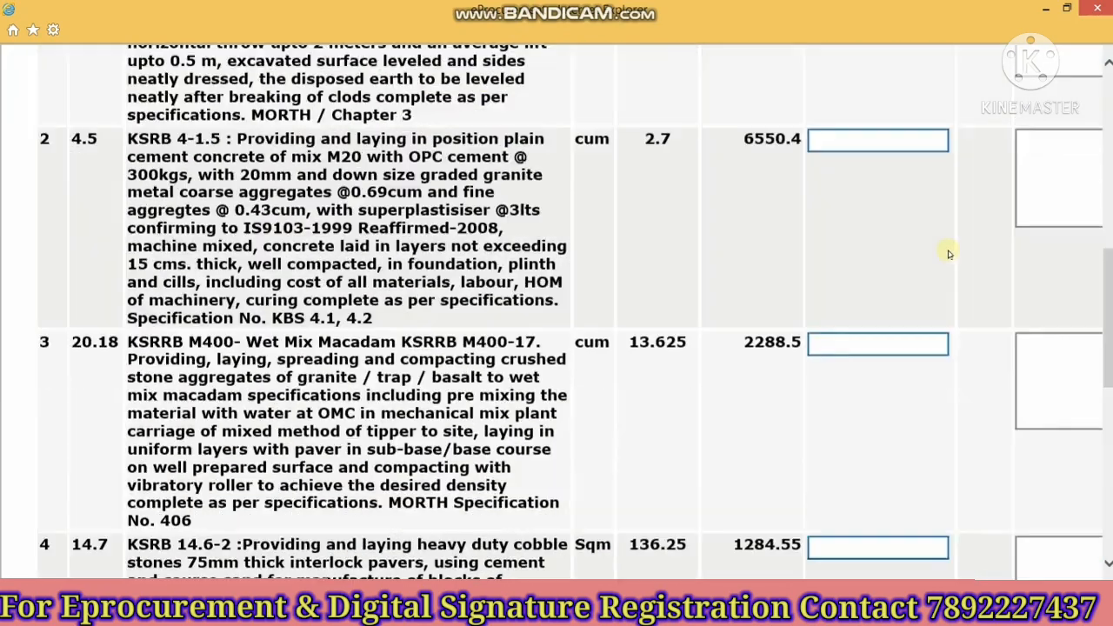
pyautogui.click(858, 186)
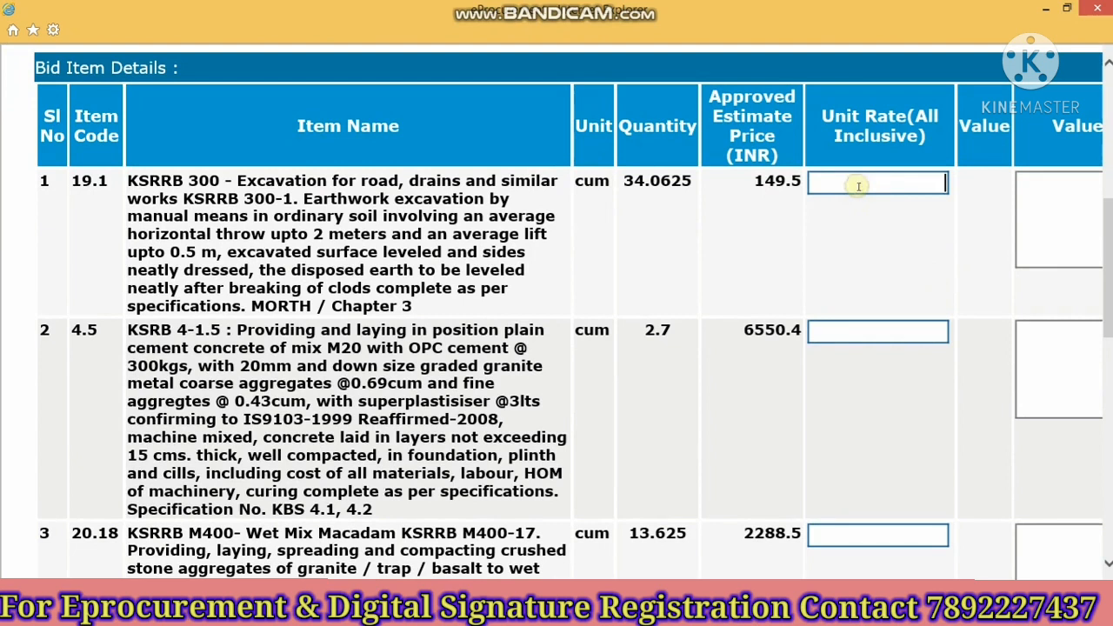
pyautogui.write('149')
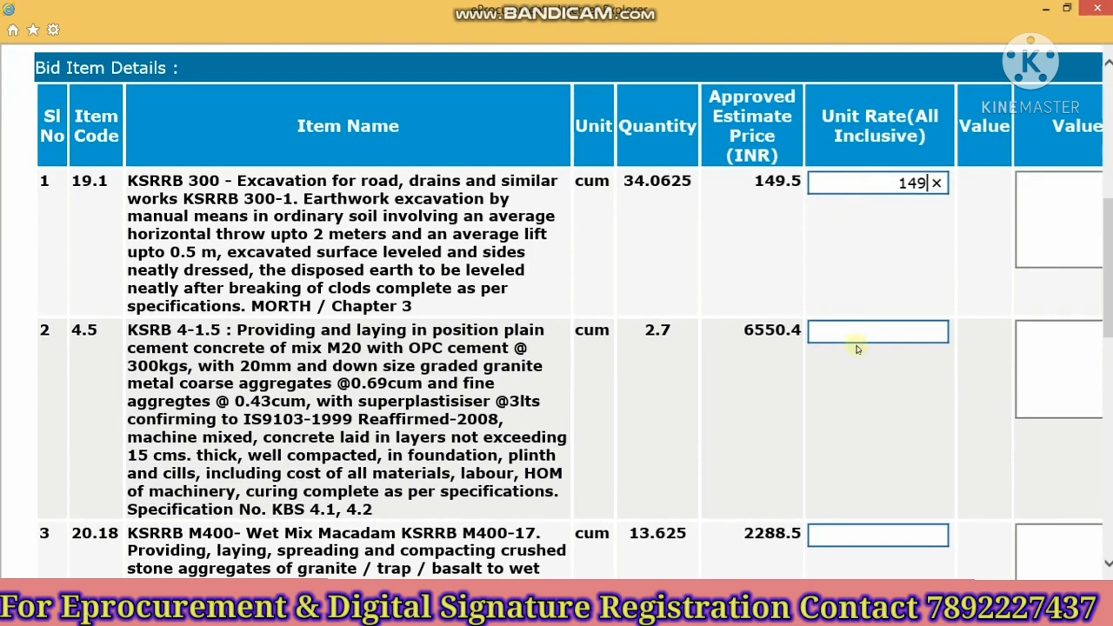
pyautogui.click(856, 337)
pyautogui.write('65')
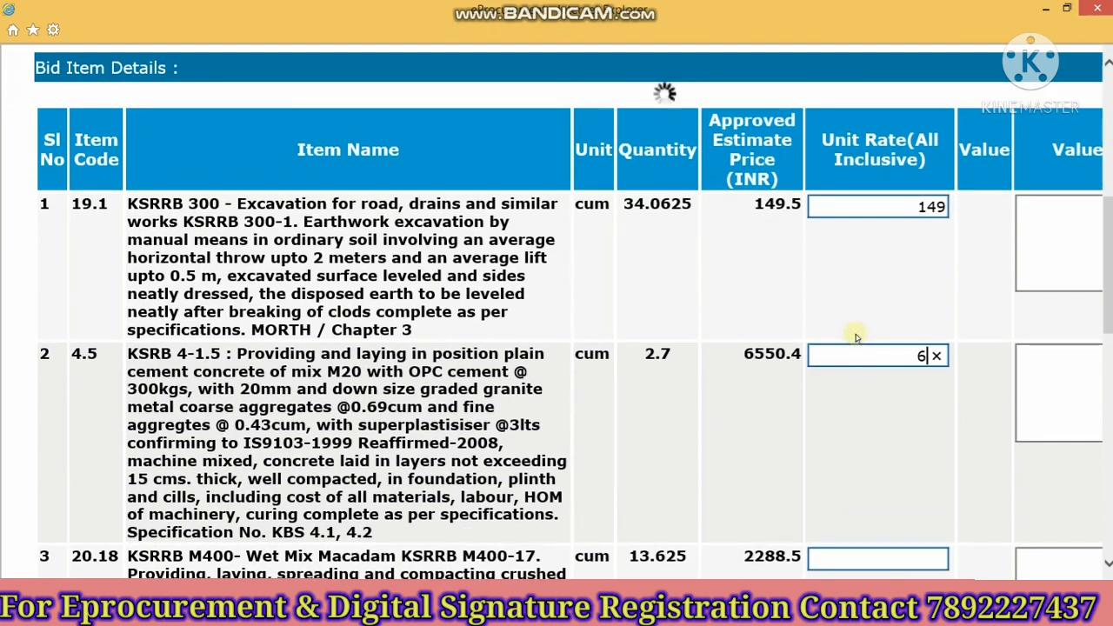
pyautogui.write('55')
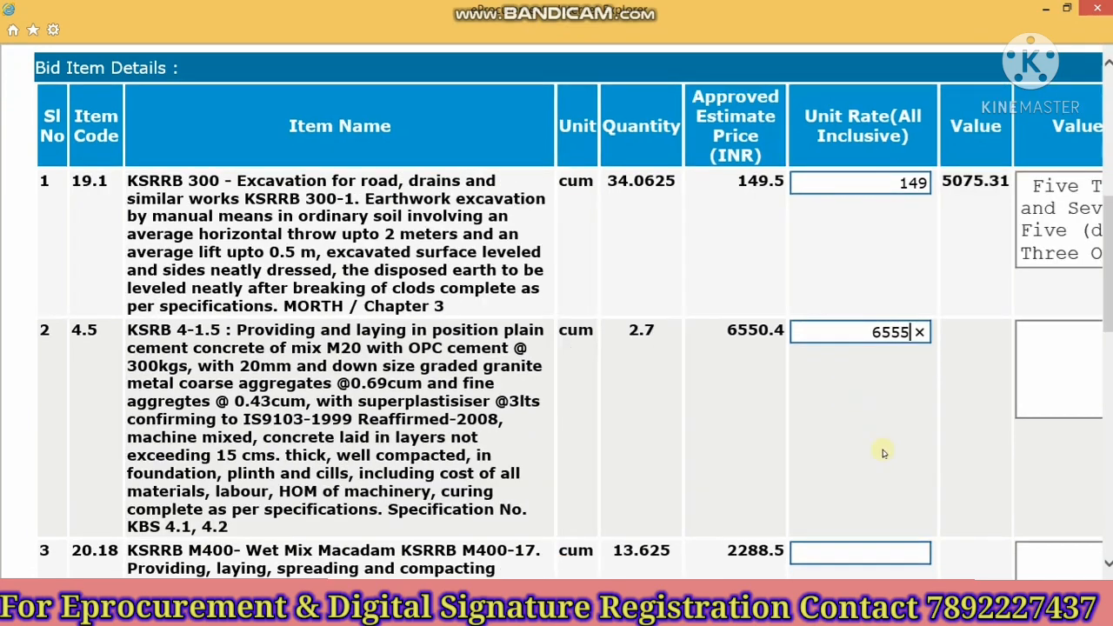
pyautogui.click(883, 452)
# Enter unit rates of 2280 for the wet mix macadam item 20.18 and 1280 for the interlock pavers item 14.7.
pyautogui.scroll(-3, 887, 547)
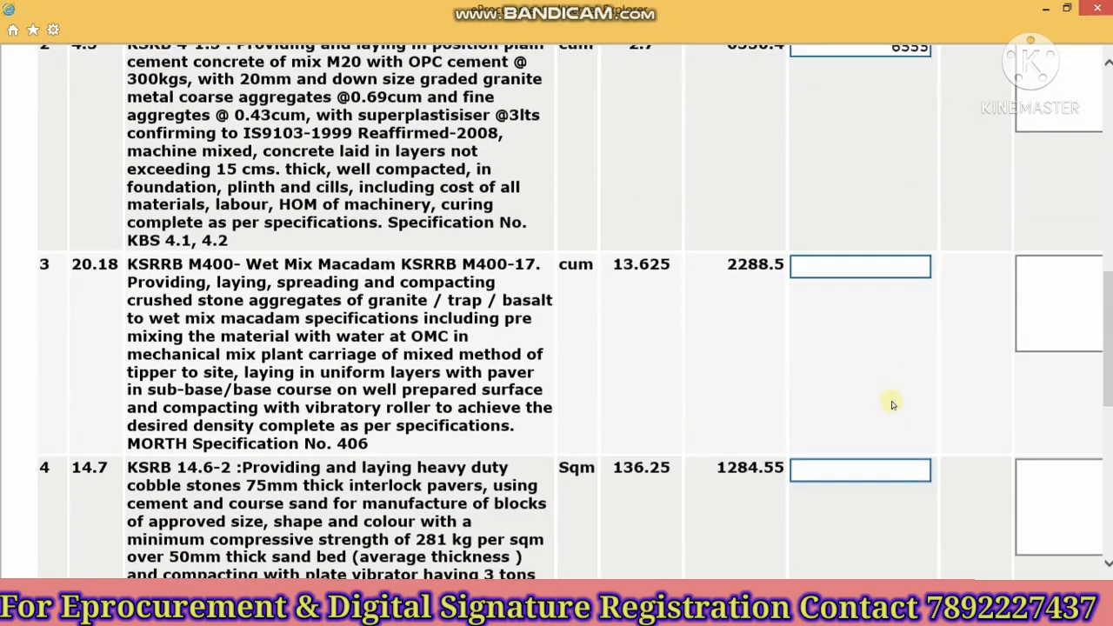
pyautogui.click(858, 258)
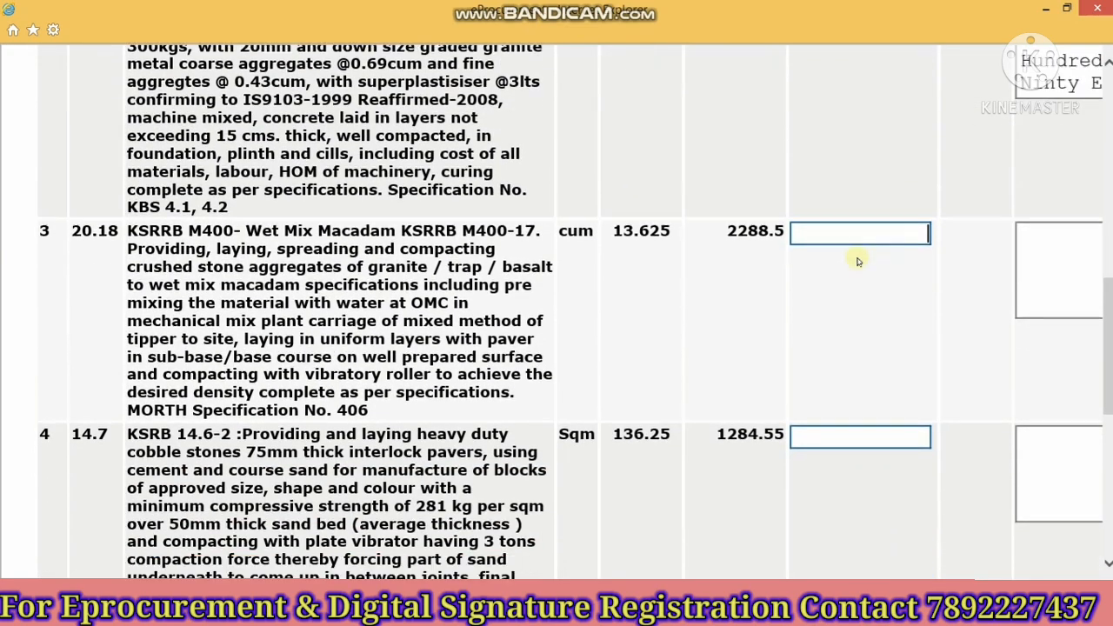
pyautogui.write('2280')
pyautogui.scroll(-3, 856, 256)
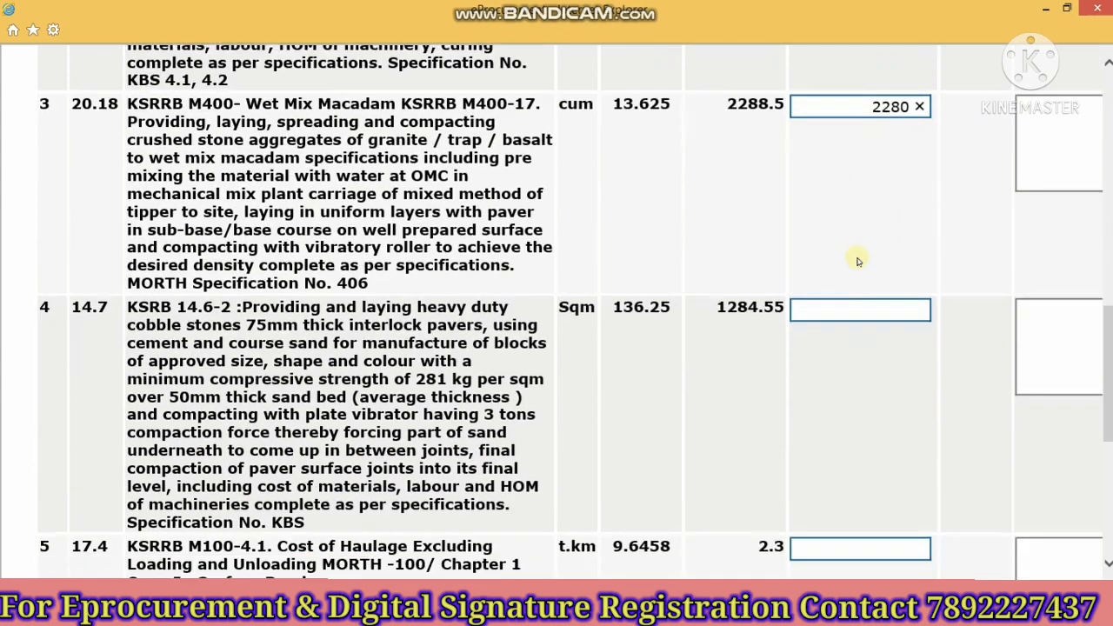
pyautogui.click(859, 205)
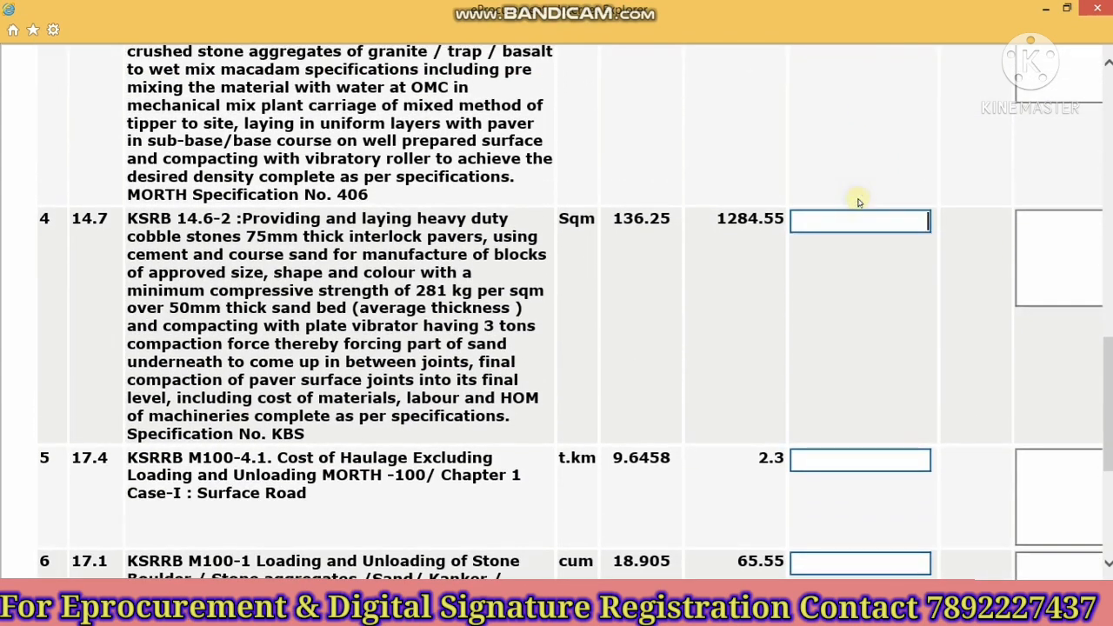
pyautogui.write('12')
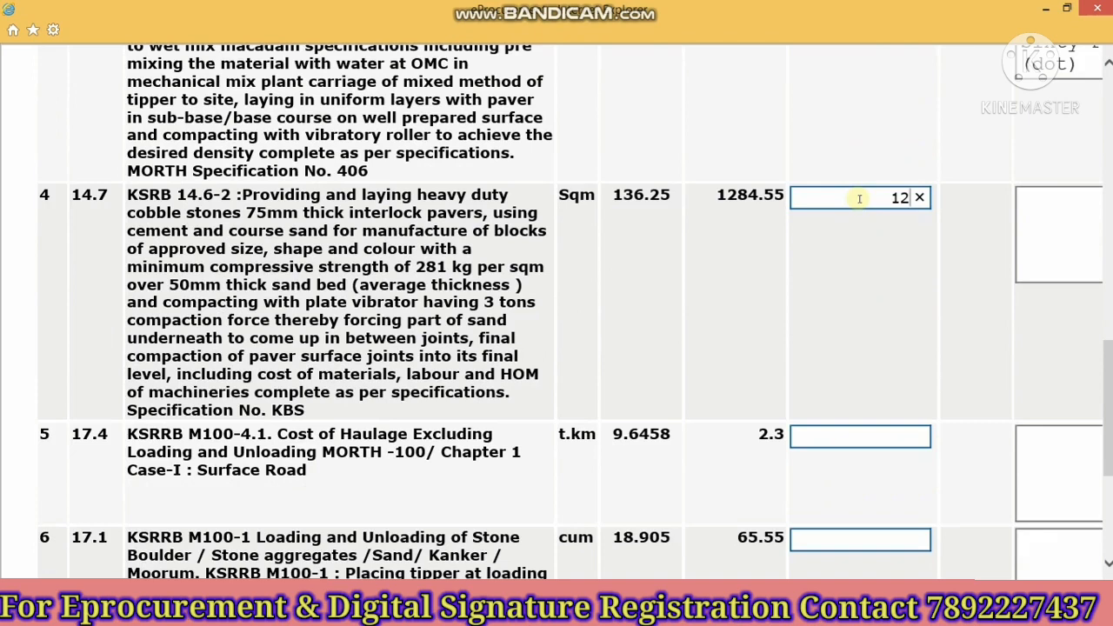
pyautogui.write('80')
# Enter unit rates of 2 for the haulage item 17.4 and 60 for the loading and unloading item 17.1.
pyautogui.scroll(-1, 856, 379)
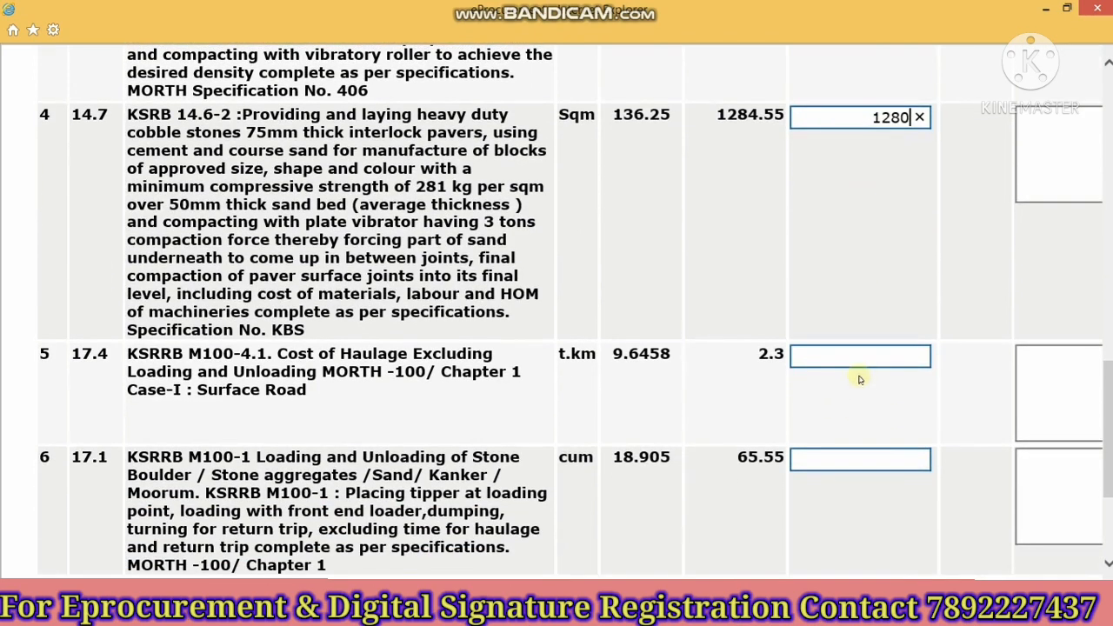
pyautogui.click(858, 363)
pyautogui.write('2')
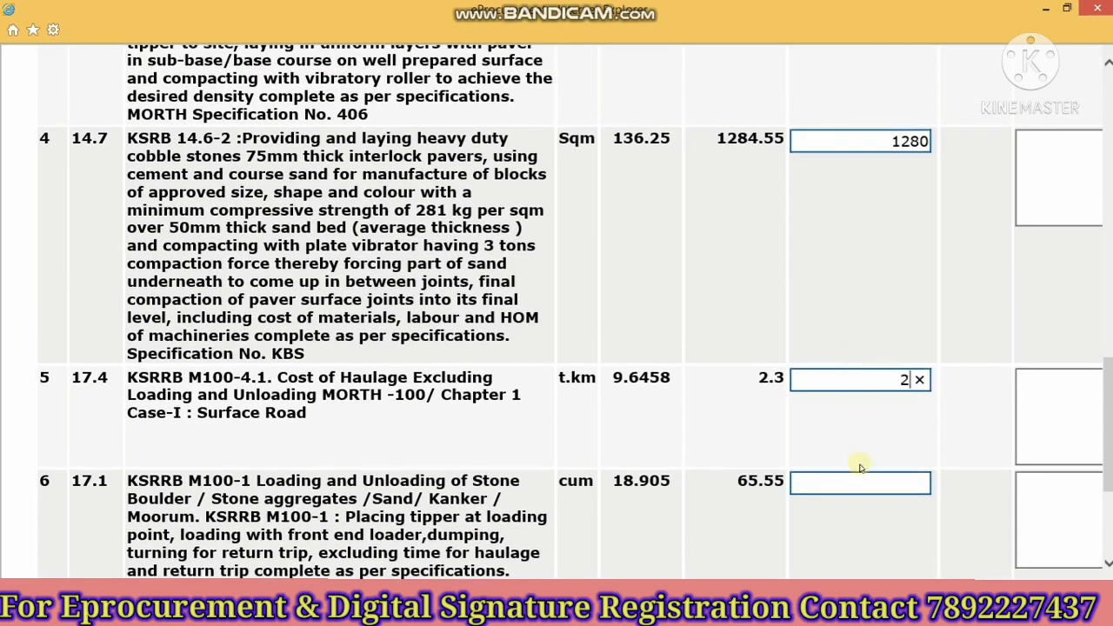
pyautogui.click(859, 493)
pyautogui.write('60')
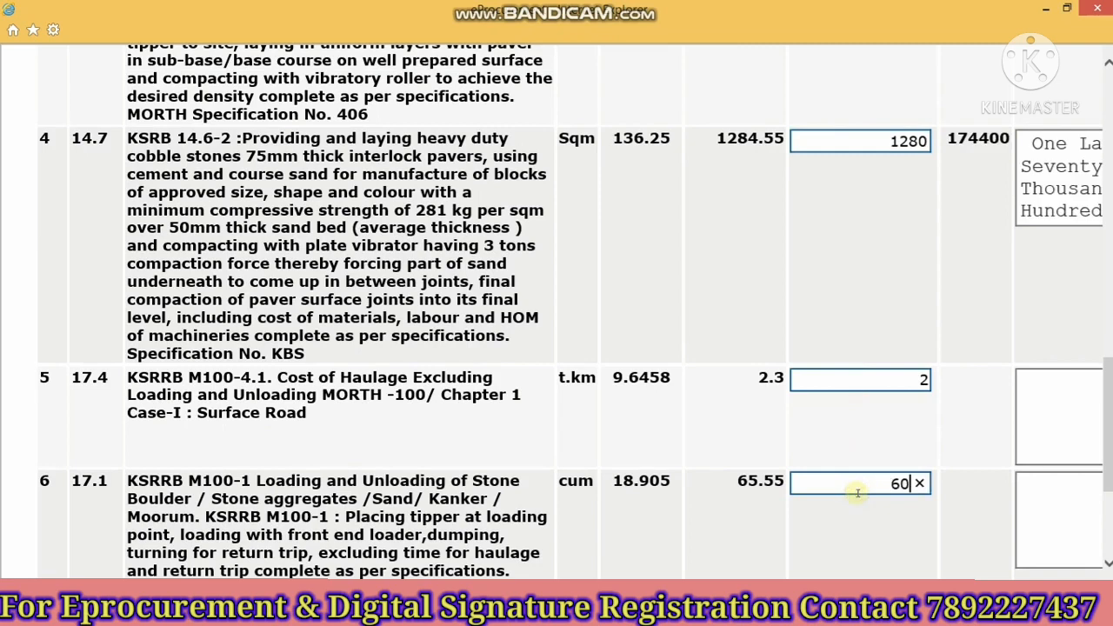
pyautogui.scroll(-2, 848, 426)
pyautogui.click(842, 409)
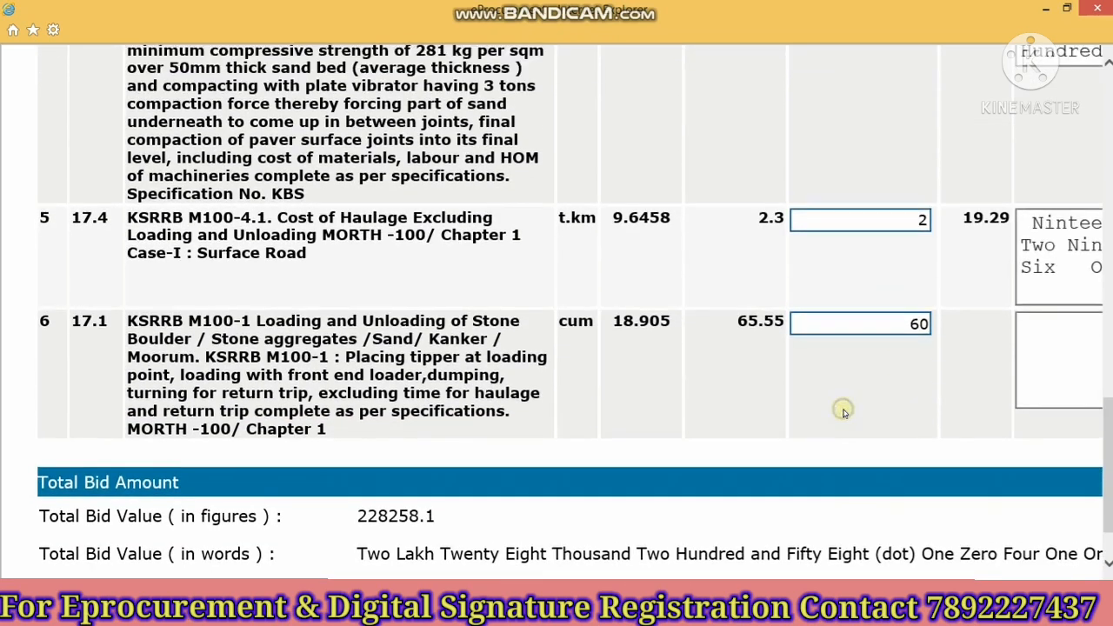
# Check the total bid amount, save the item-wise financial bid and continue.
pyautogui.scroll(-2, 843, 410)
pyautogui.scroll(1, 843, 413)
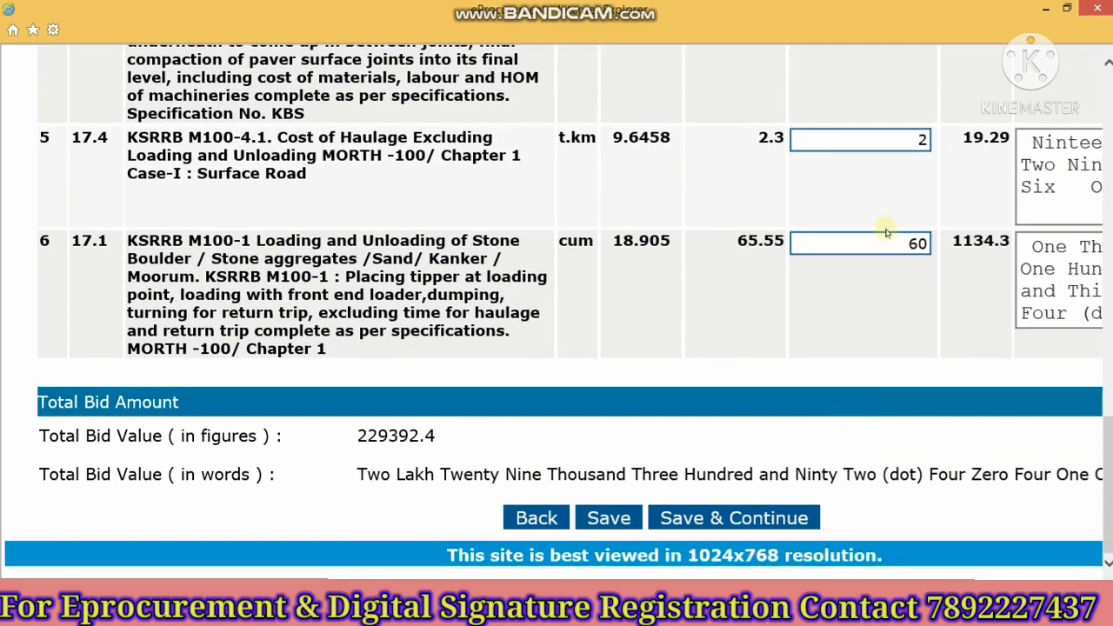
pyautogui.click(761, 515)
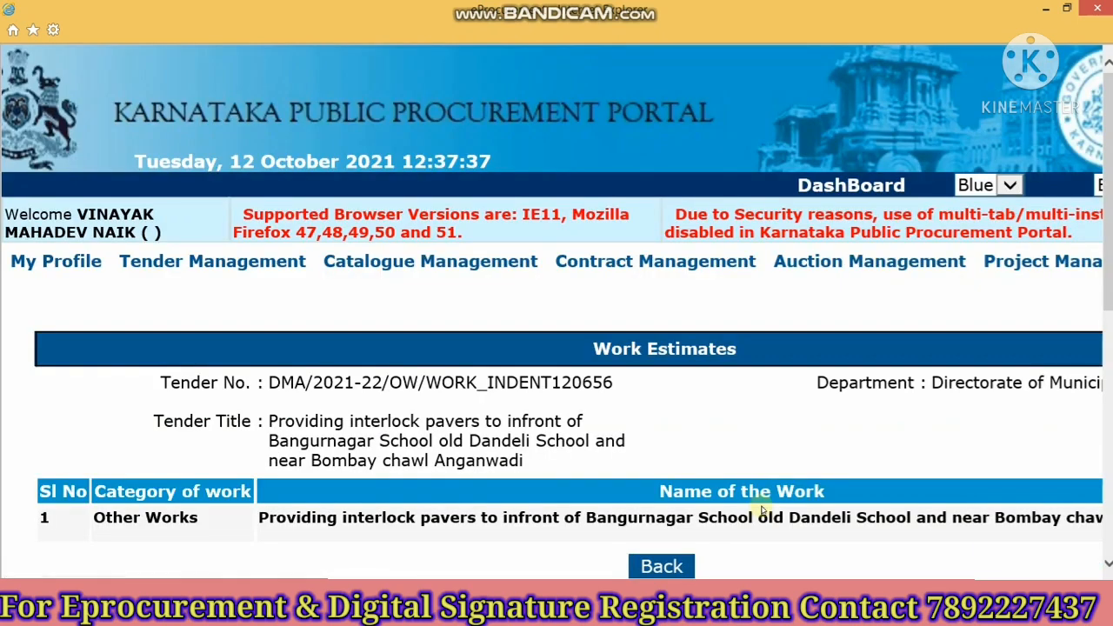
# Return from the work estimates to the bid submission overview and try to continue to signing.
pyautogui.scroll(-5, 763, 505)
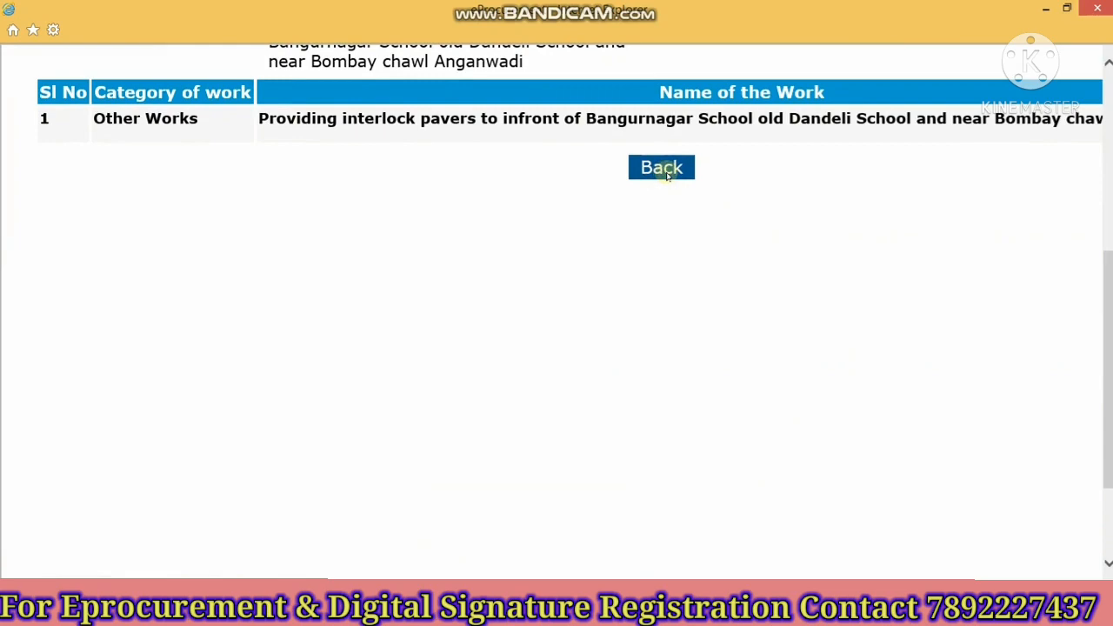
pyautogui.click(667, 173)
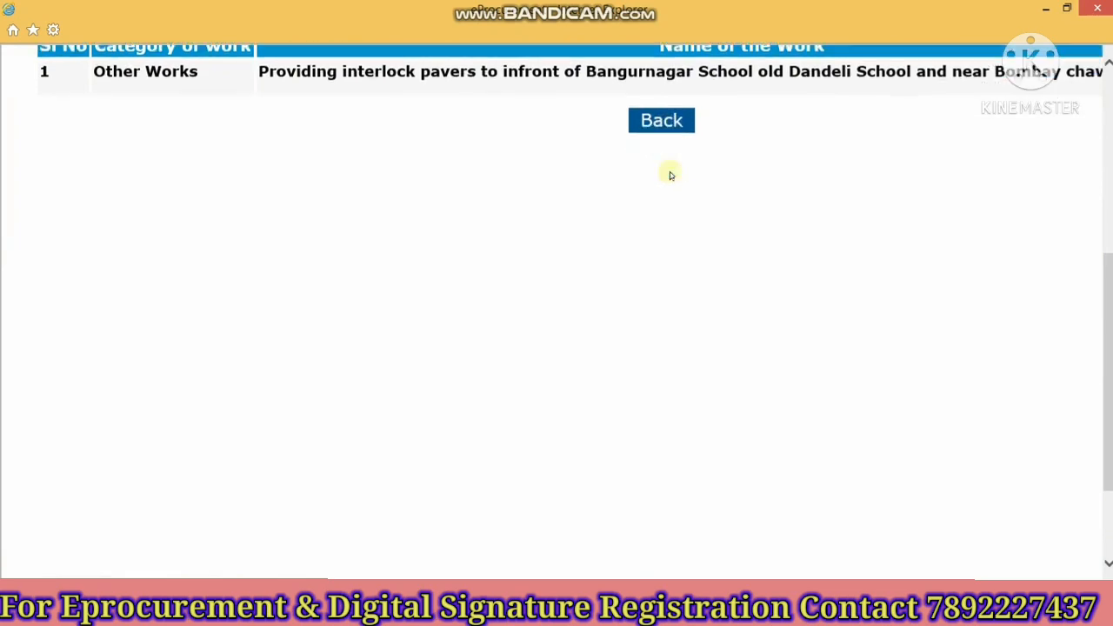
pyautogui.scroll(-7, 669, 173)
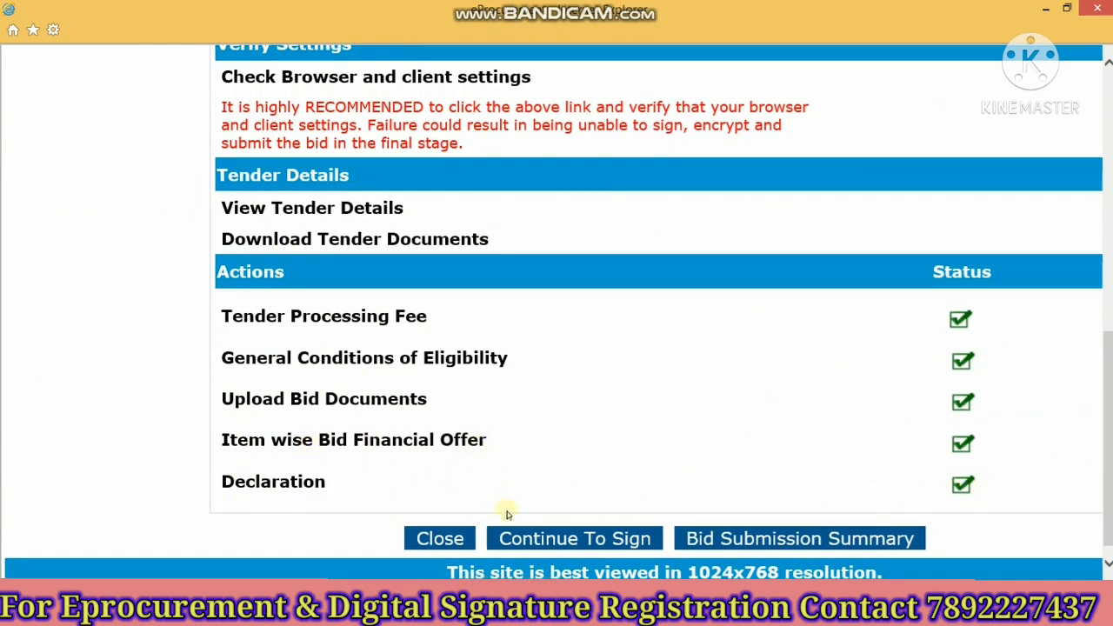
pyautogui.click(613, 546)
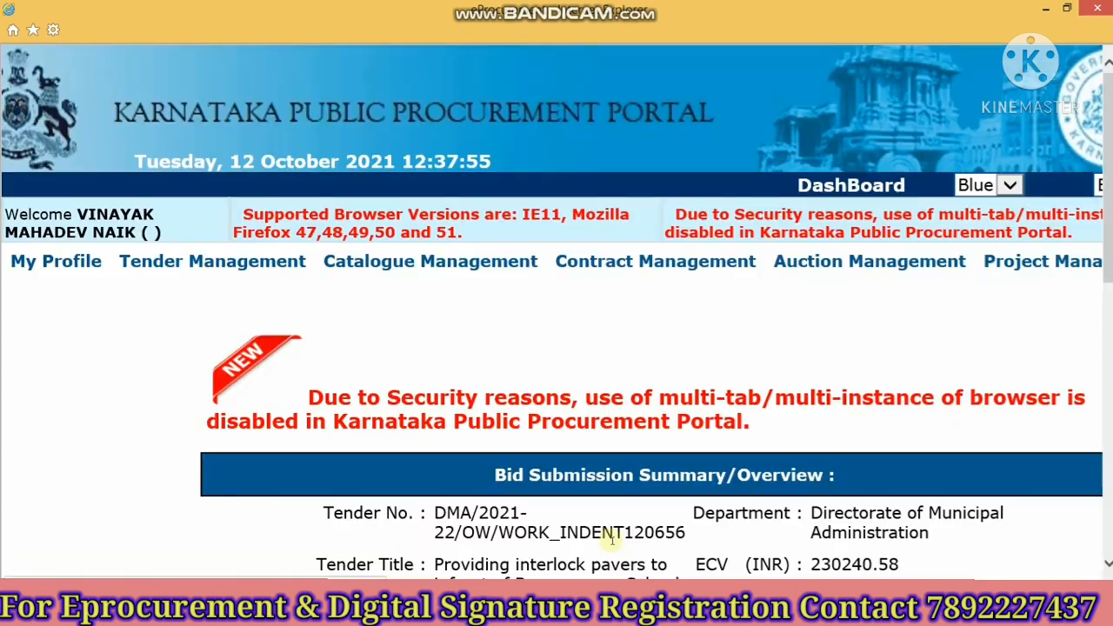
pyautogui.scroll(-5, 622, 496)
pyautogui.scroll(-2, 623, 484)
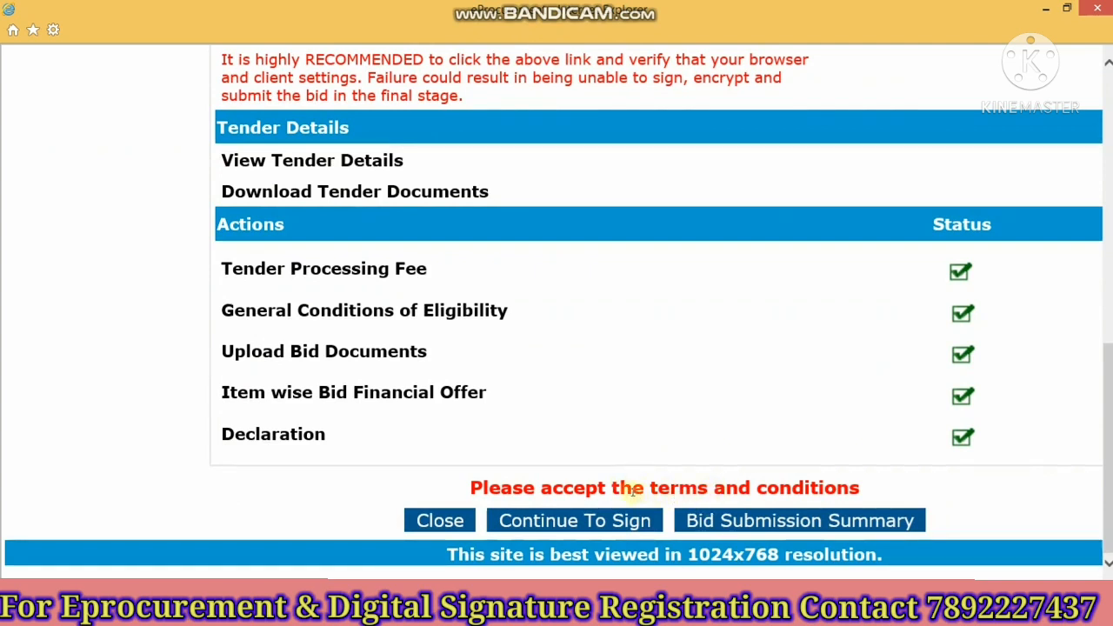
# Open the bid declaration, agree to its terms and conditions, and save it.
pyautogui.click(300, 438)
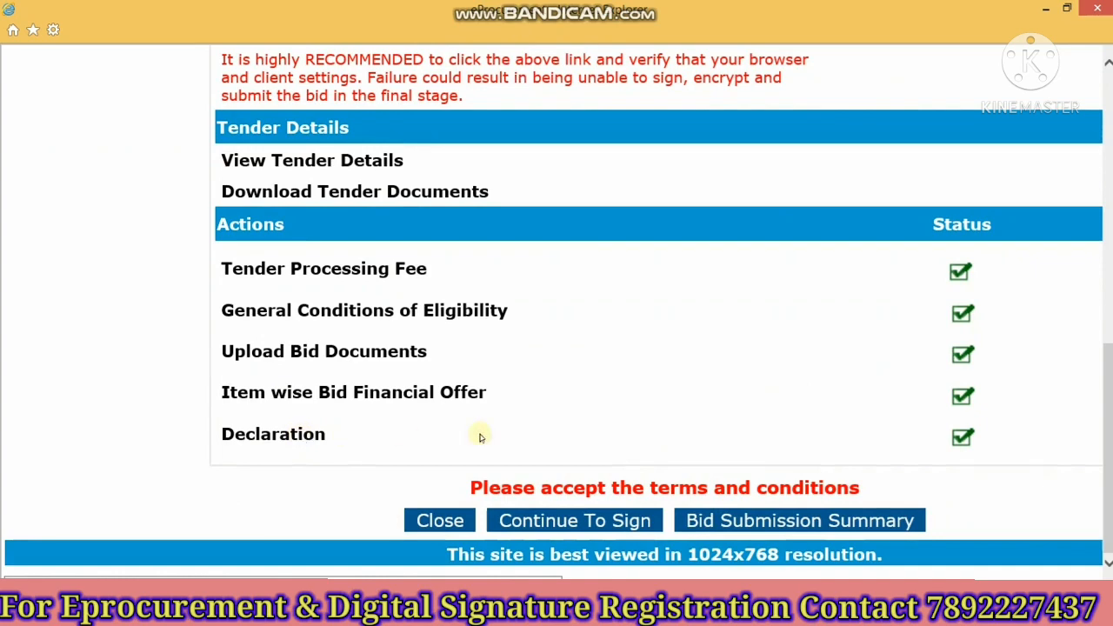
pyautogui.scroll(-5, 817, 400)
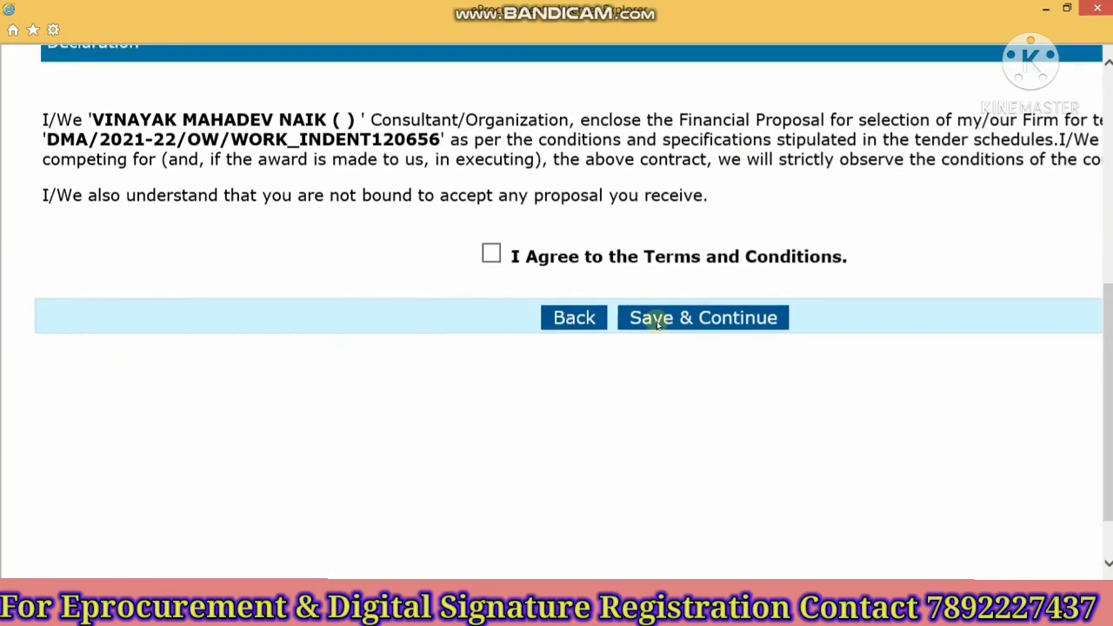
pyautogui.click(492, 250)
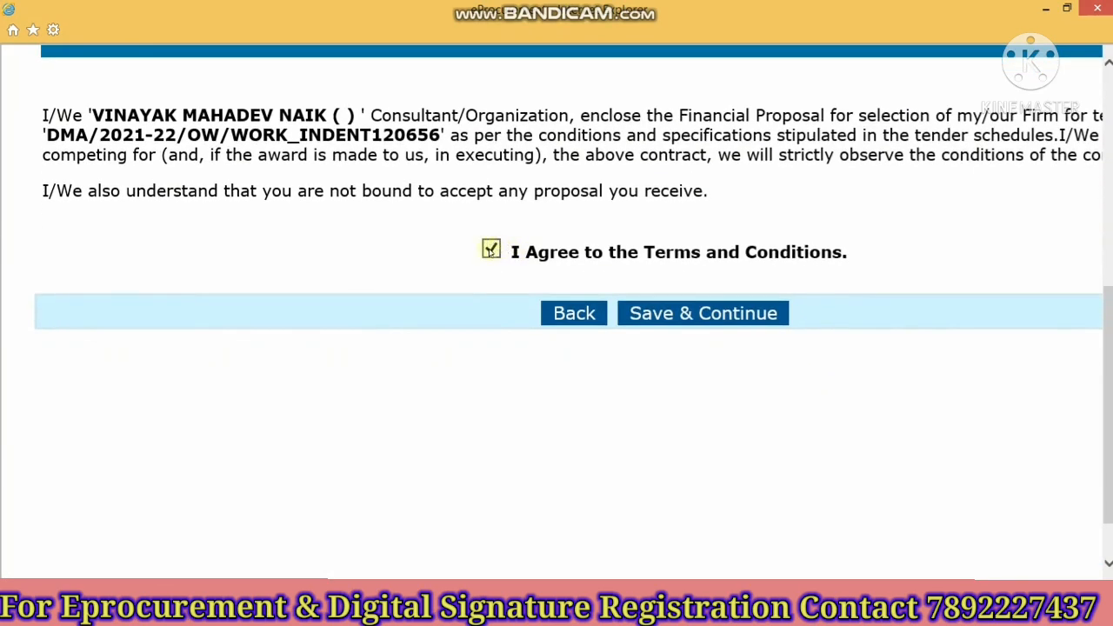
pyautogui.click(705, 317)
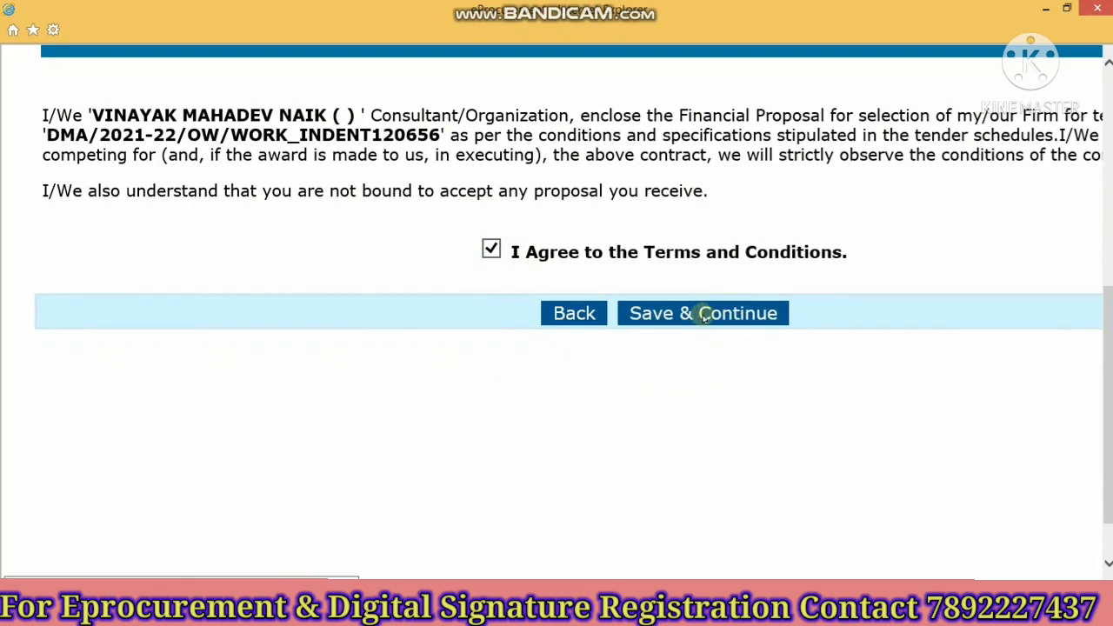
# Continue to the bid signing page and allow the untrusted website connection in the security warning.
pyautogui.scroll(-10, 702, 315)
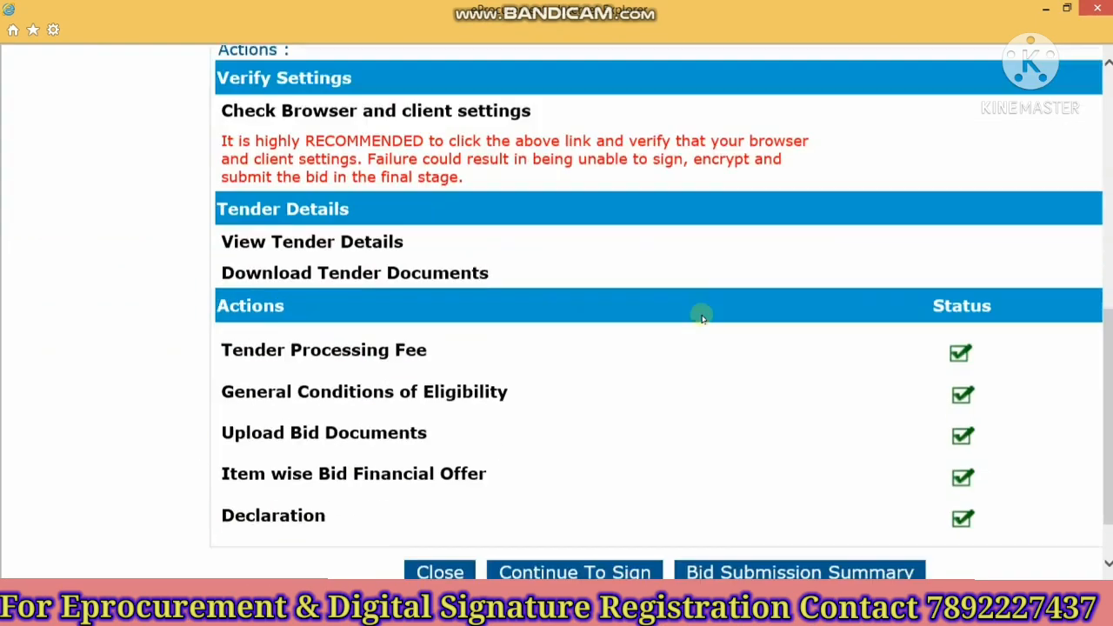
pyautogui.click(604, 522)
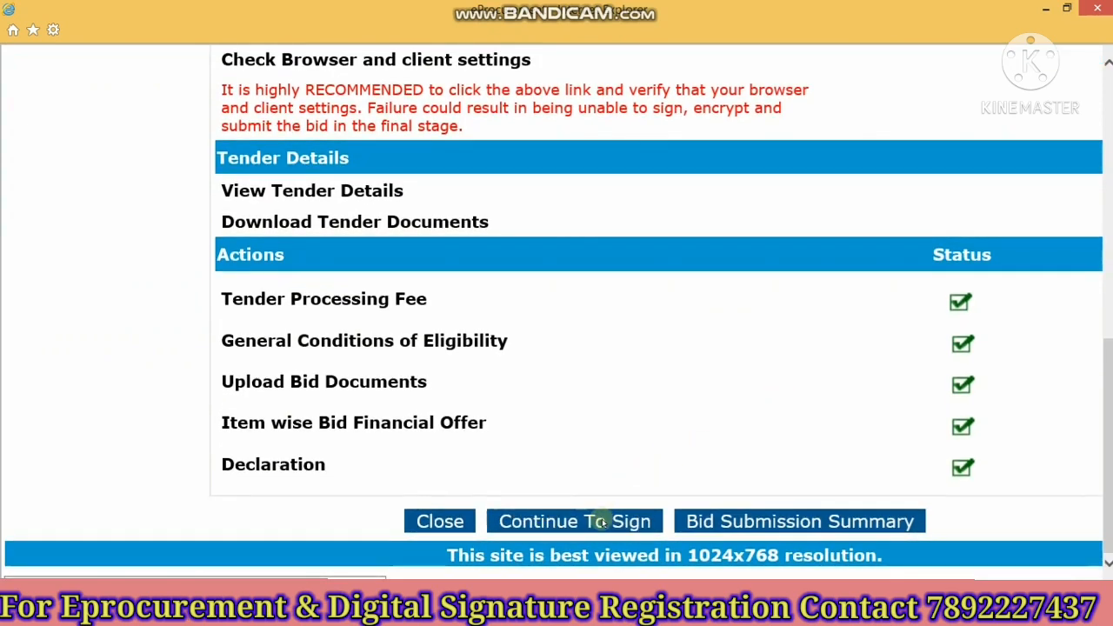
pyautogui.scroll(-4, 602, 520)
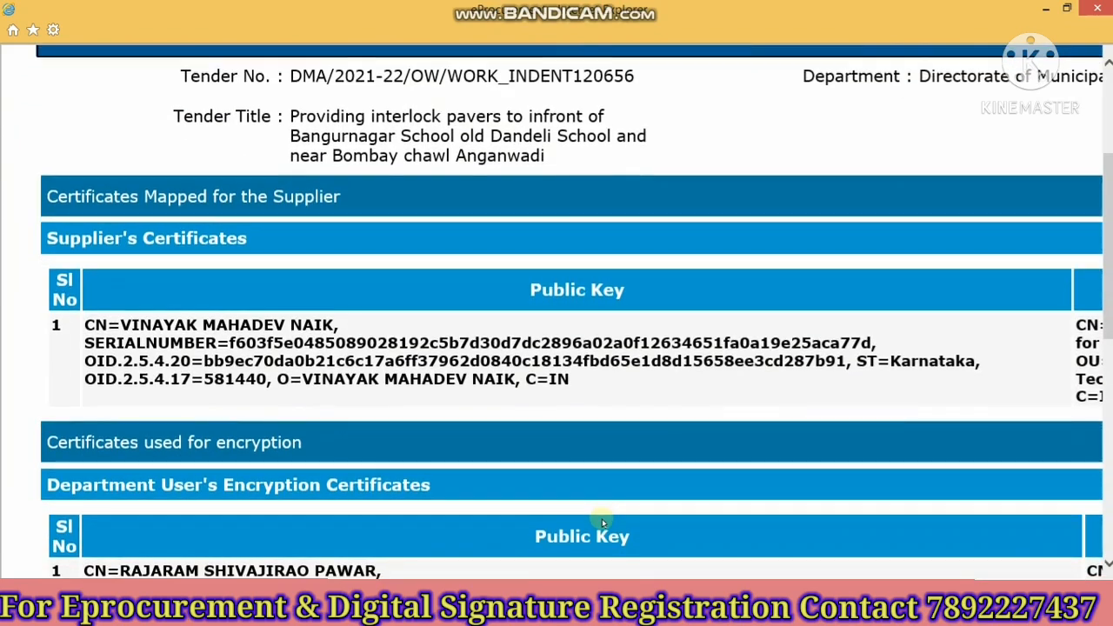
pyautogui.scroll(-5, 602, 518)
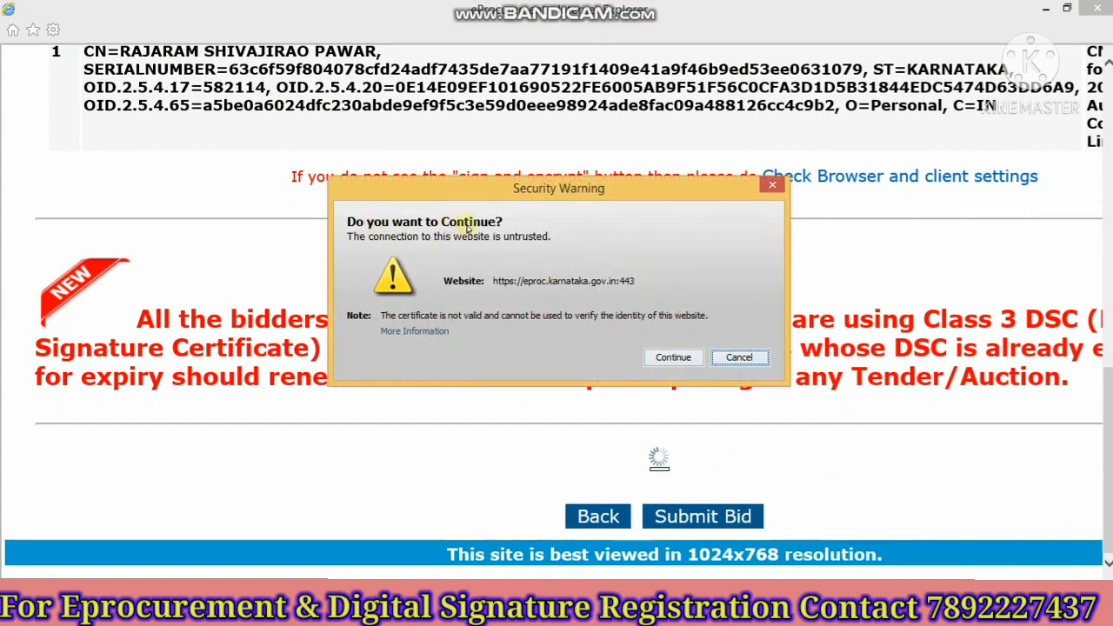
pyautogui.click(672, 357)
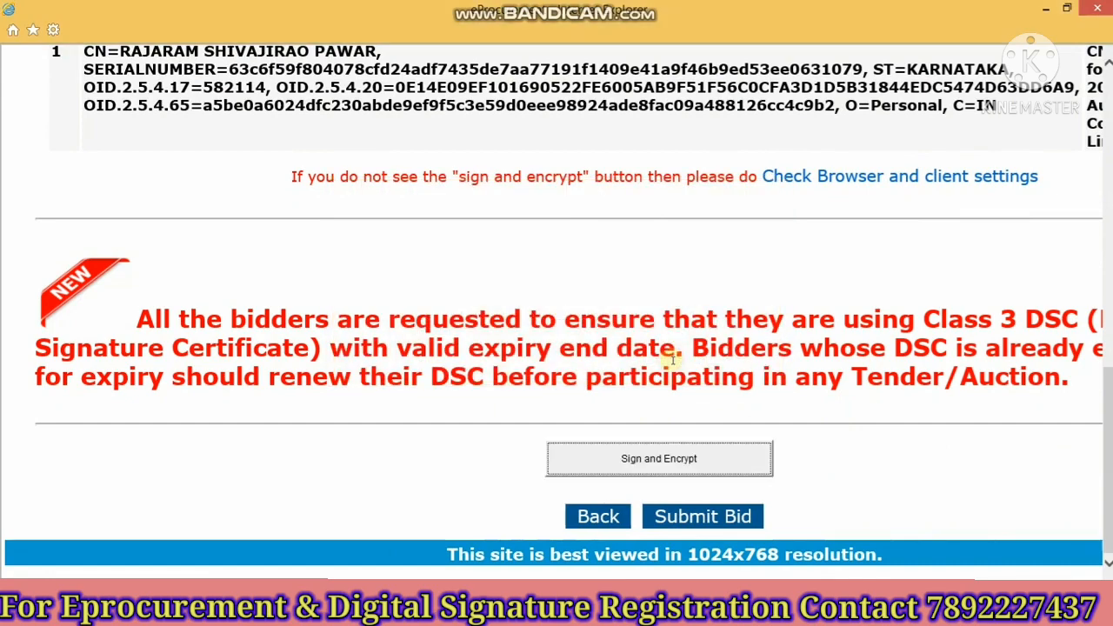
# Sign and encrypt the bid with the bidder's own digital certificate, the one expiring on 4 Oct 2022.
pyautogui.click(685, 467)
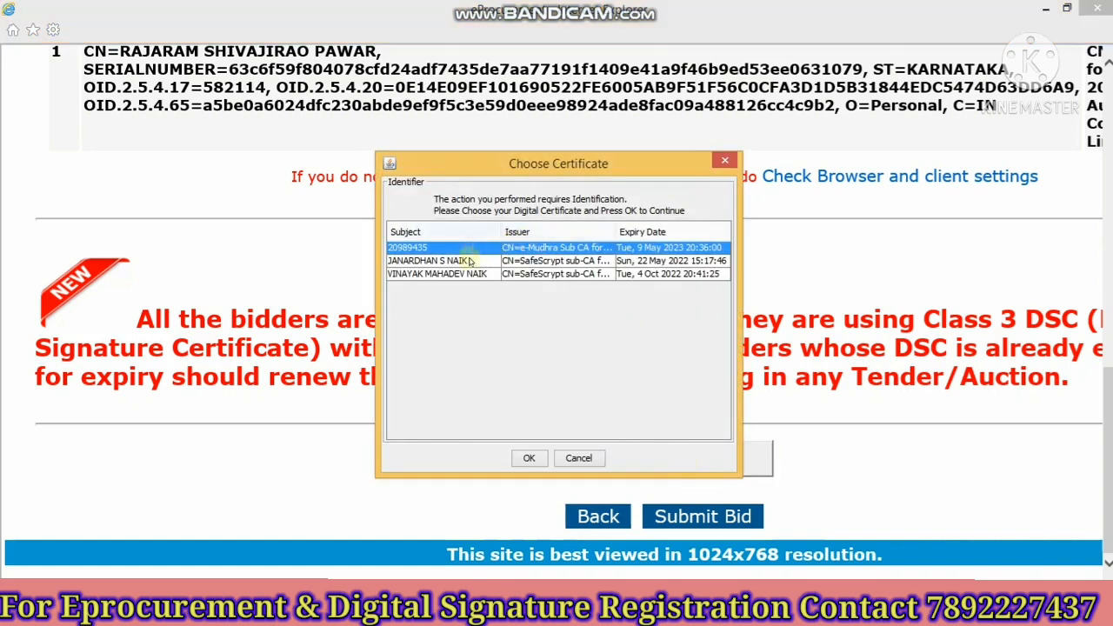
pyautogui.click(467, 275)
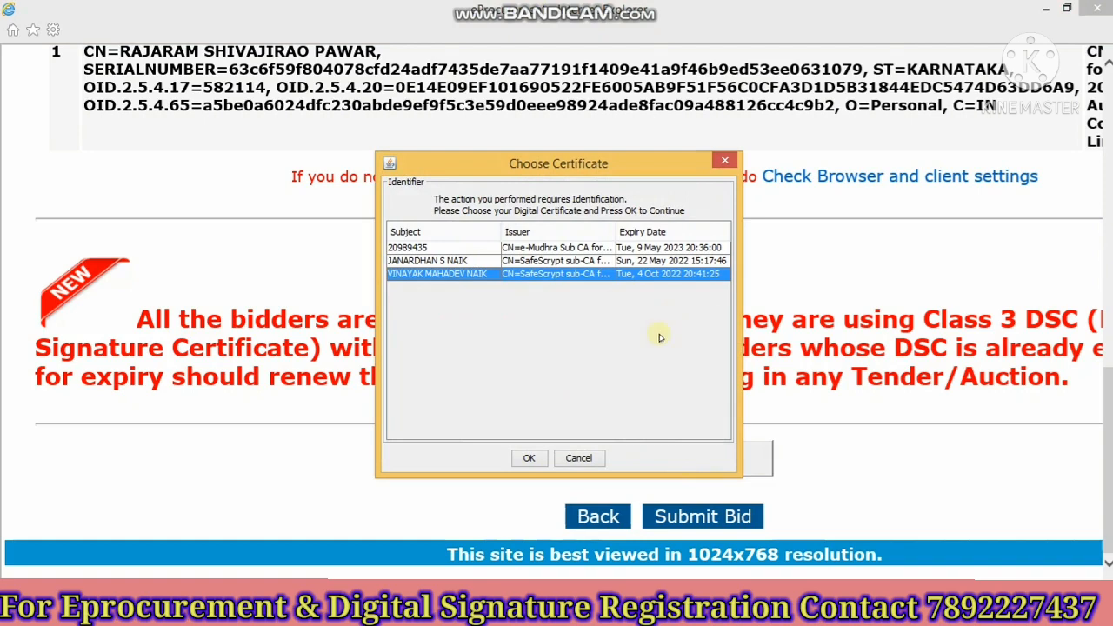
pyautogui.click(527, 456)
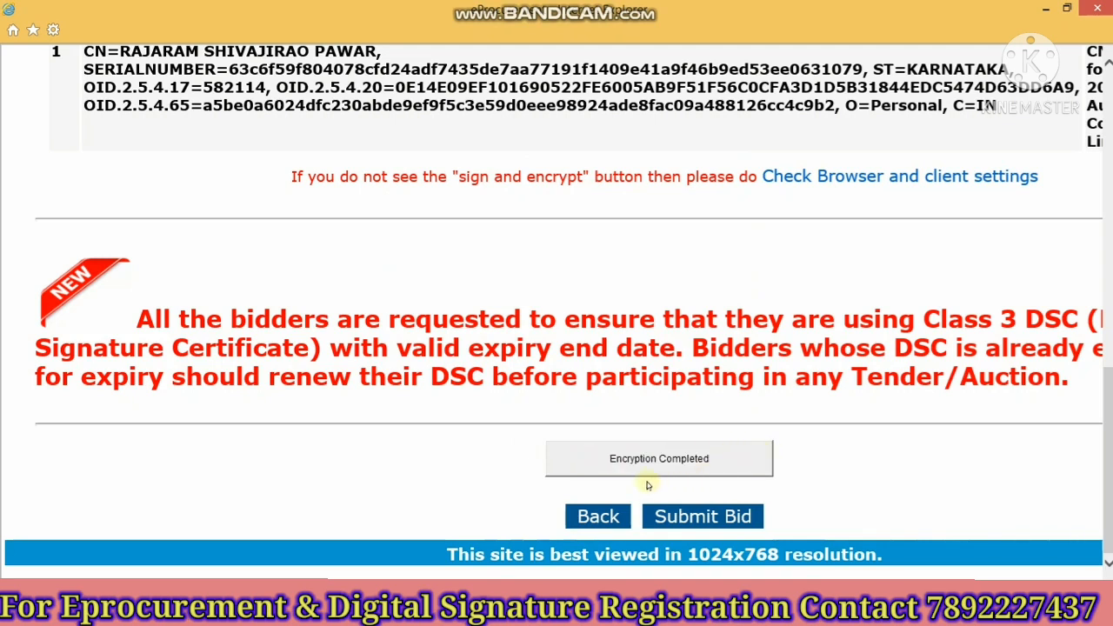
# Repeat signing and encryption with the bidder's certificate expiring on 4 Oct 2022 and submit the bid.
pyautogui.click(659, 467)
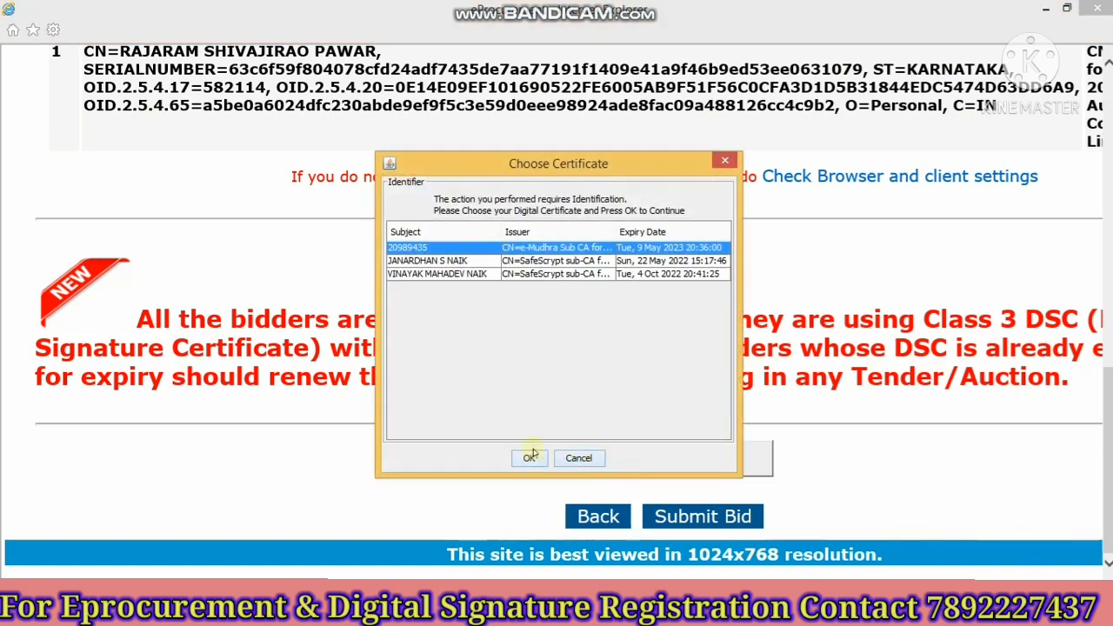
pyautogui.click(539, 274)
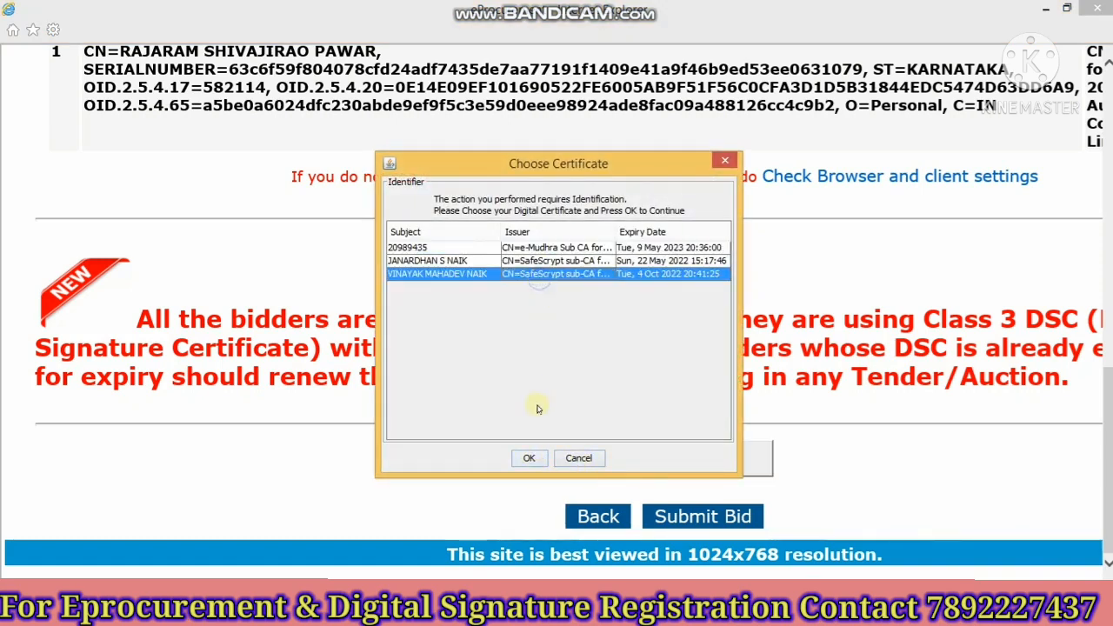
pyautogui.click(526, 457)
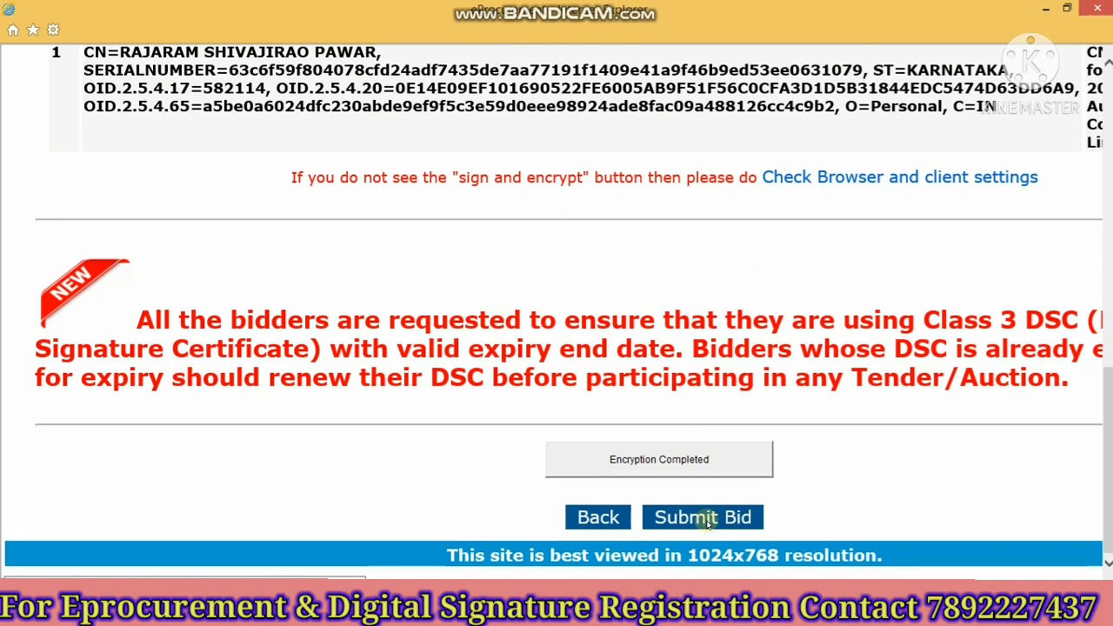
pyautogui.click(708, 519)
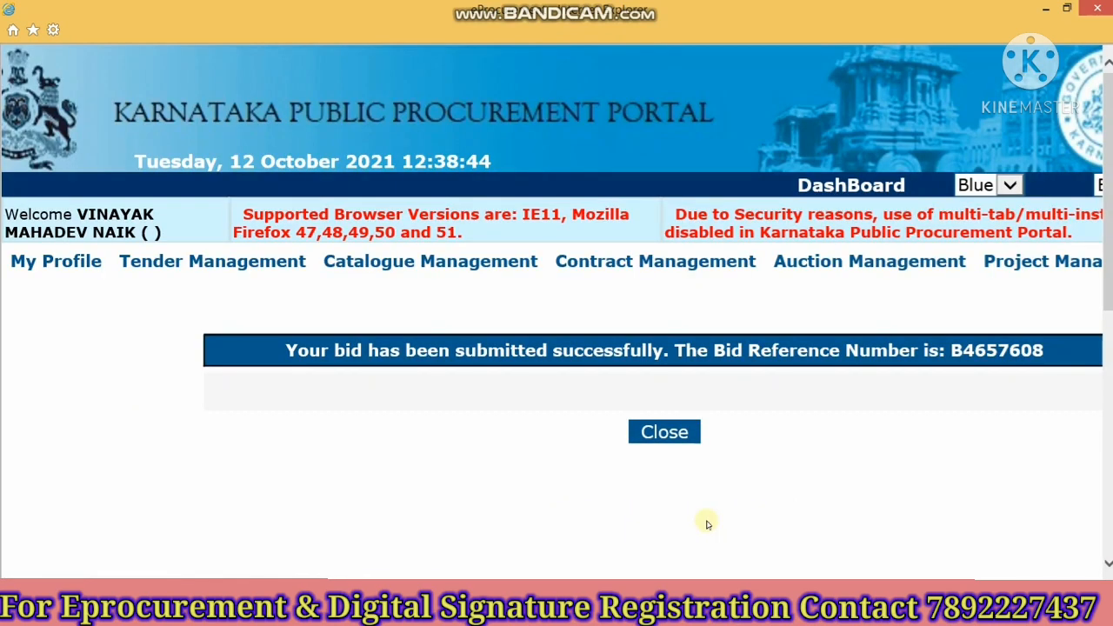
# Review and close the bid submission confirmation, and open the My Bids list.
pyautogui.scroll(-2, 708, 524)
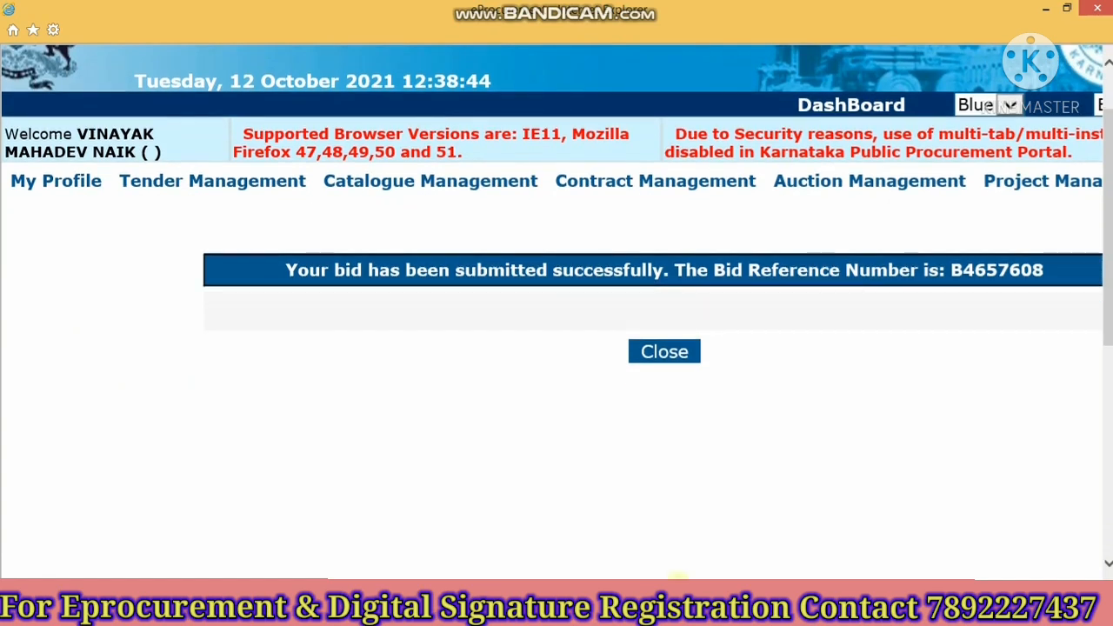
pyautogui.moveTo(679, 582); pyautogui.dragTo(810, 587)
pyautogui.scroll(1, 568, 464)
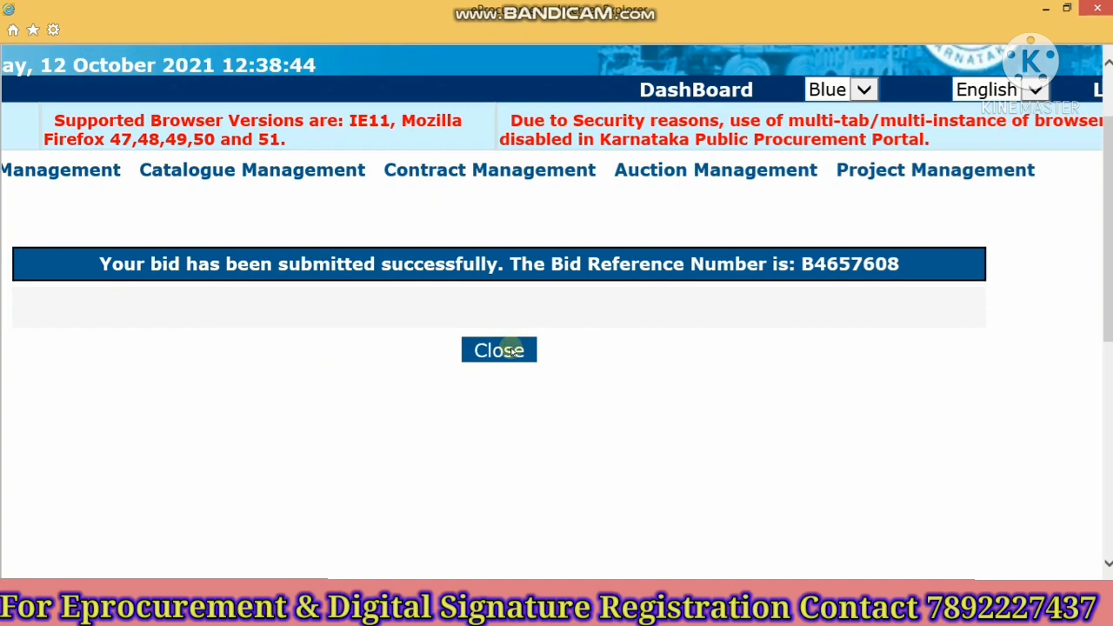
pyautogui.moveTo(589, 582); pyautogui.dragTo(431, 574)
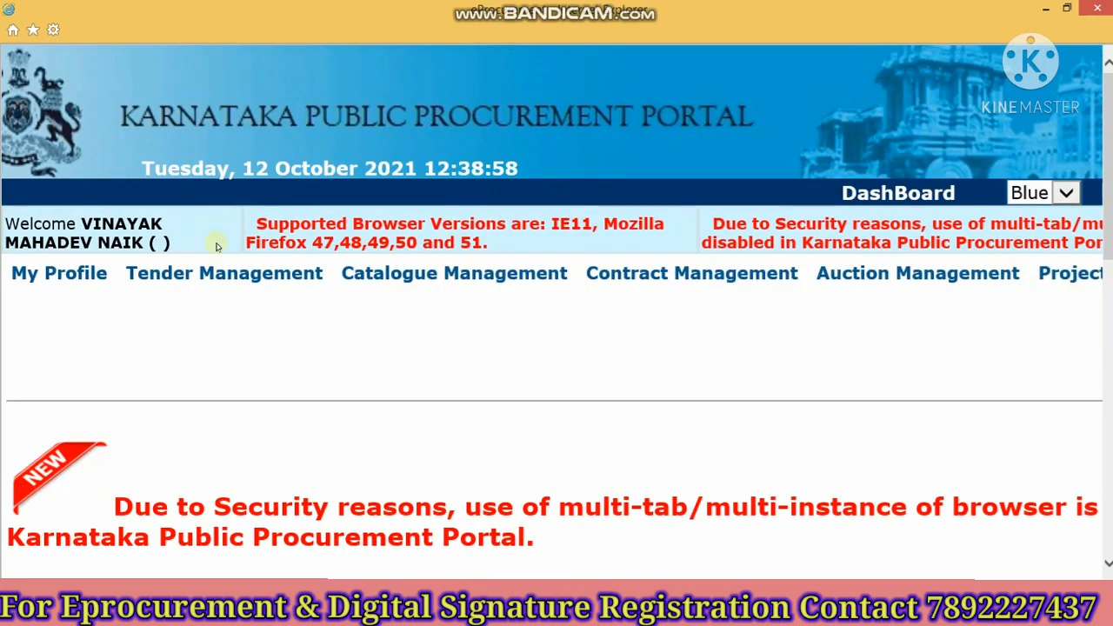
pyautogui.moveTo(222, 271)
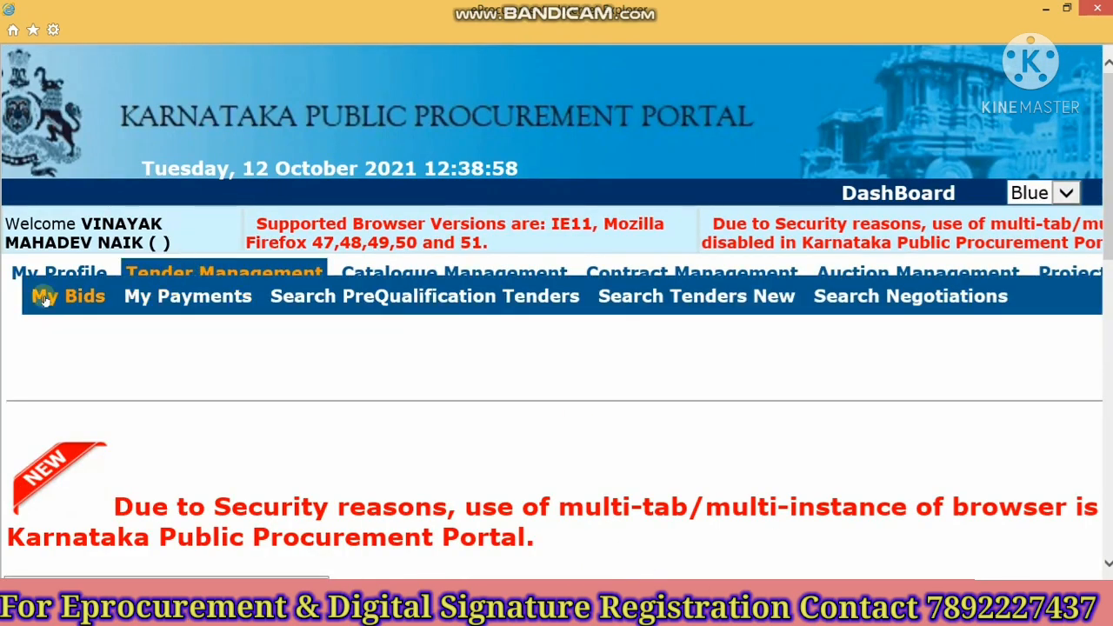
pyautogui.click(38, 299)
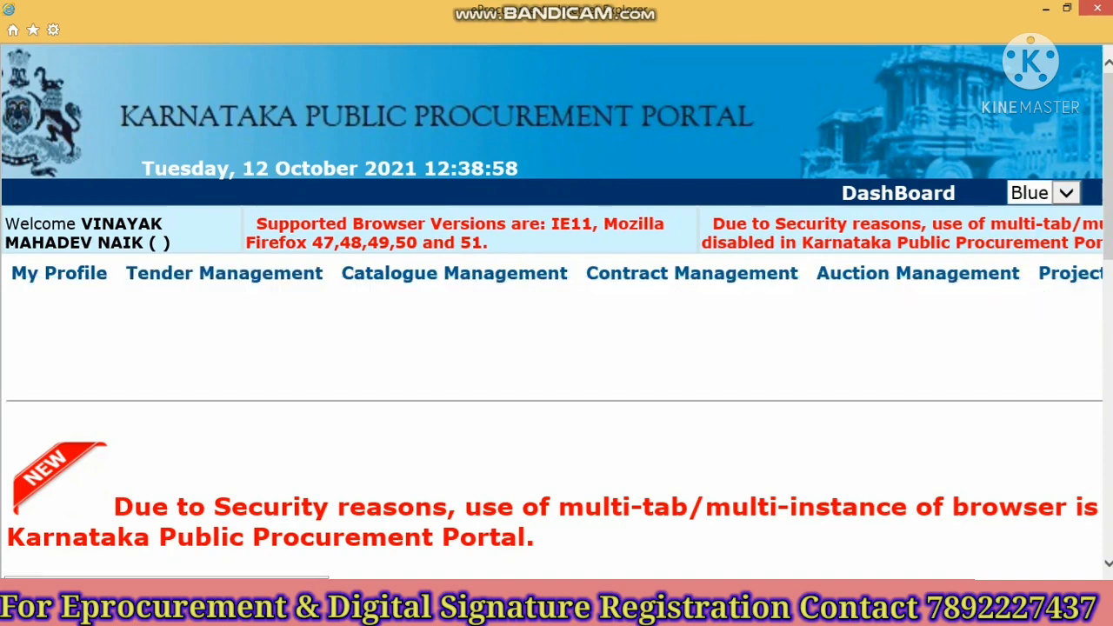
# Examine the interlock pavers entry among the current bids, including its tender number, title, bid number, creation date, status and available actions.
pyautogui.moveTo(522, 586); pyautogui.dragTo(756, 585)
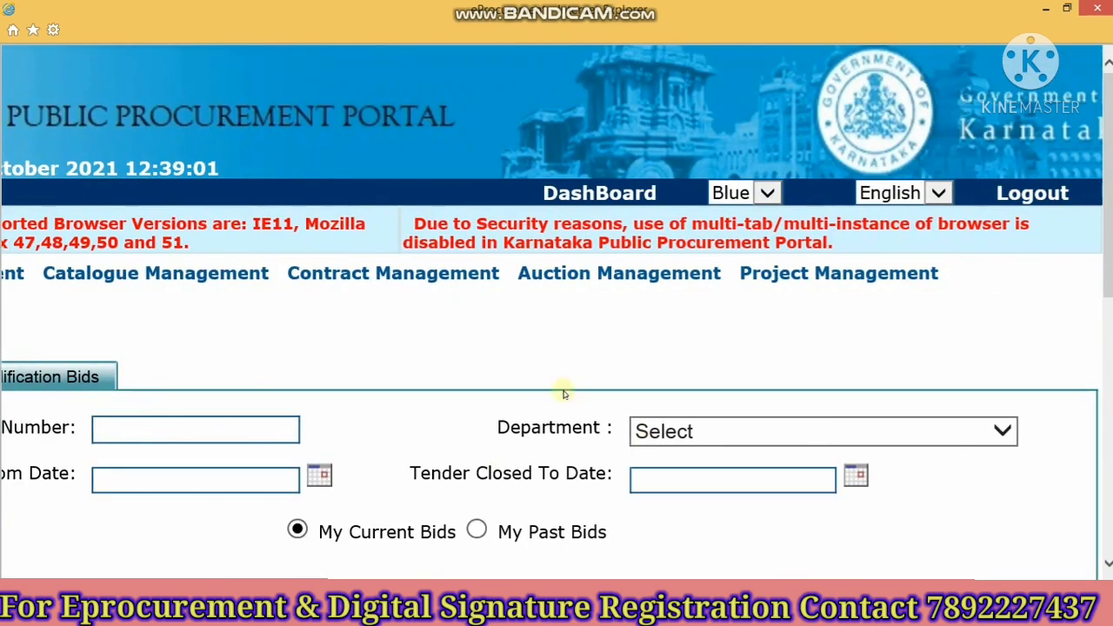
pyautogui.scroll(-3, 564, 391)
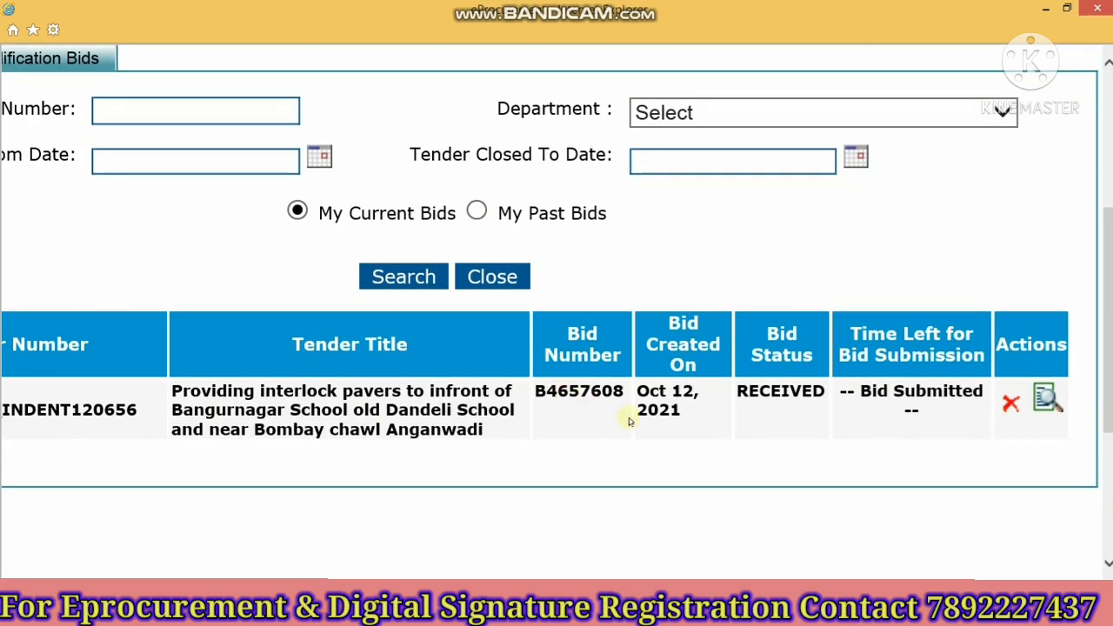
pyautogui.scroll(3, 208, 419)
pyautogui.scroll(-3, 208, 421)
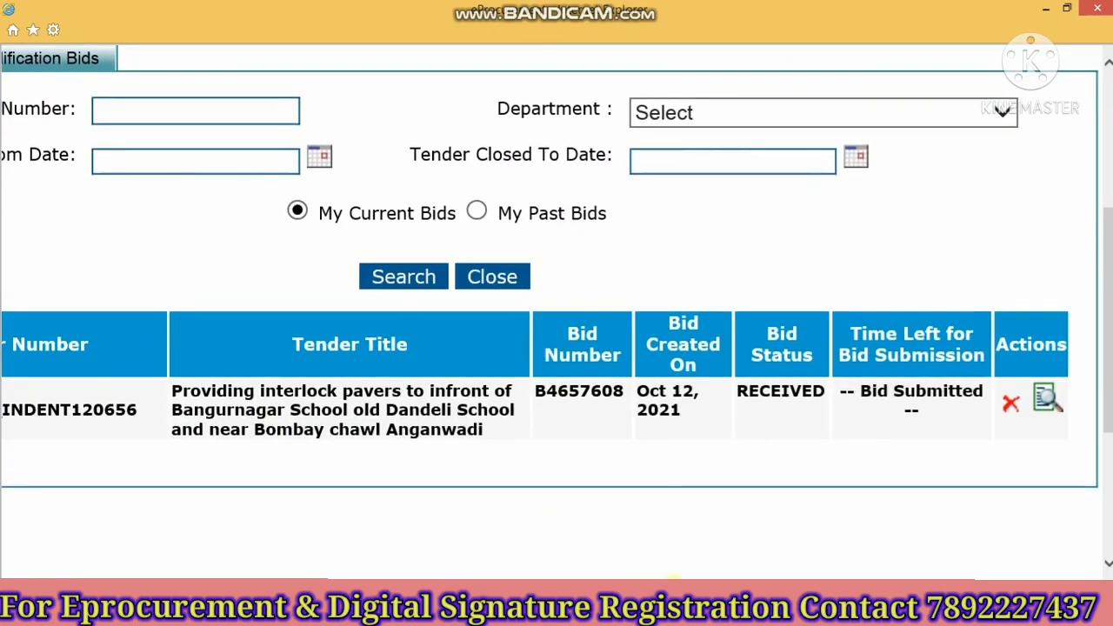
pyautogui.moveTo(673, 583); pyautogui.dragTo(552, 581)
pyautogui.moveTo(668, 581); pyautogui.dragTo(436, 580)
pyautogui.scroll(4, 230, 366)
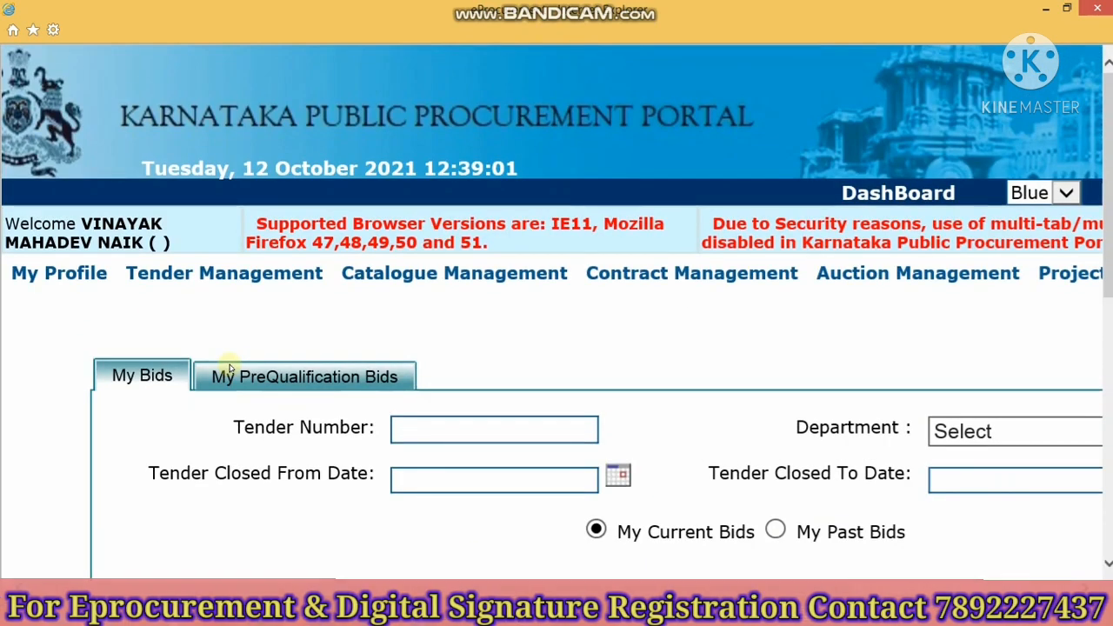
pyautogui.scroll(-3, 229, 367)
pyautogui.scroll(-2, 229, 367)
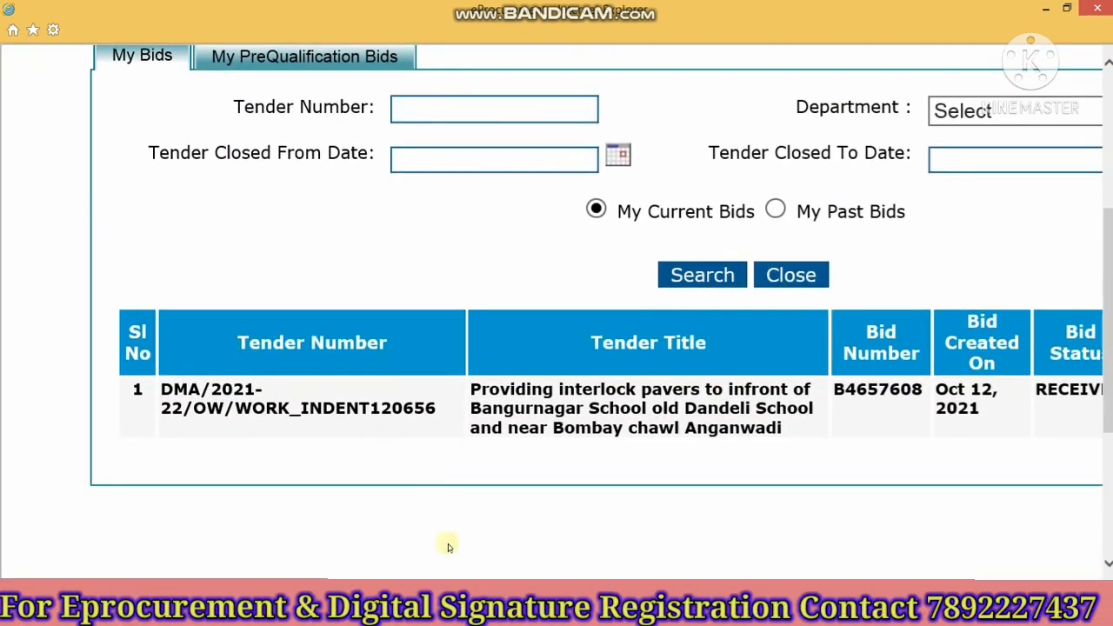
pyautogui.moveTo(473, 582); pyautogui.dragTo(705, 582)
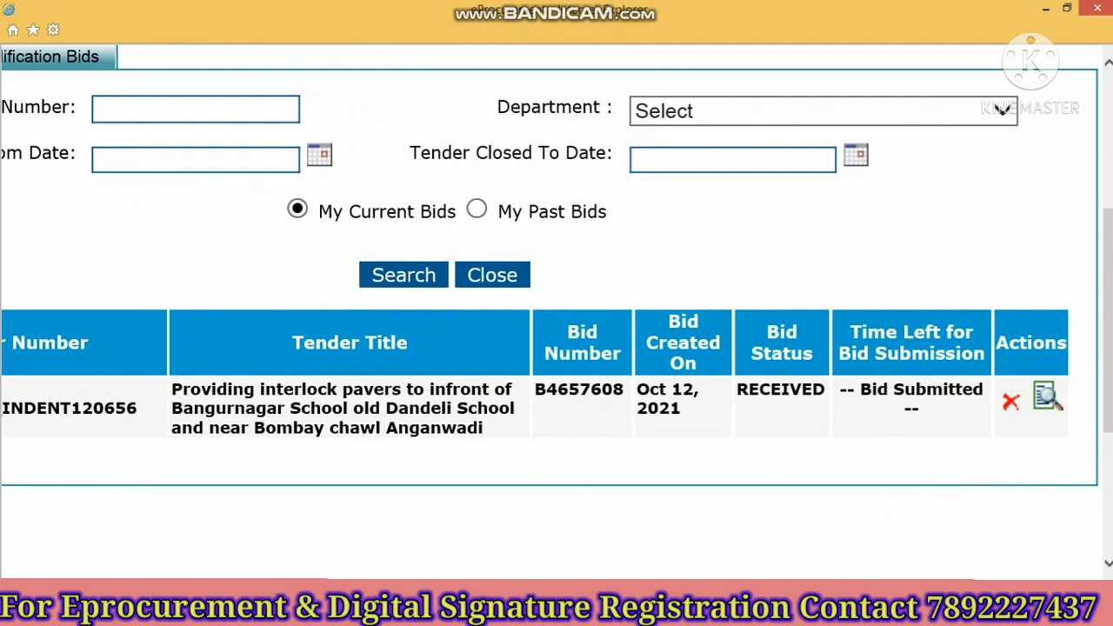
pyautogui.click(524, 614)
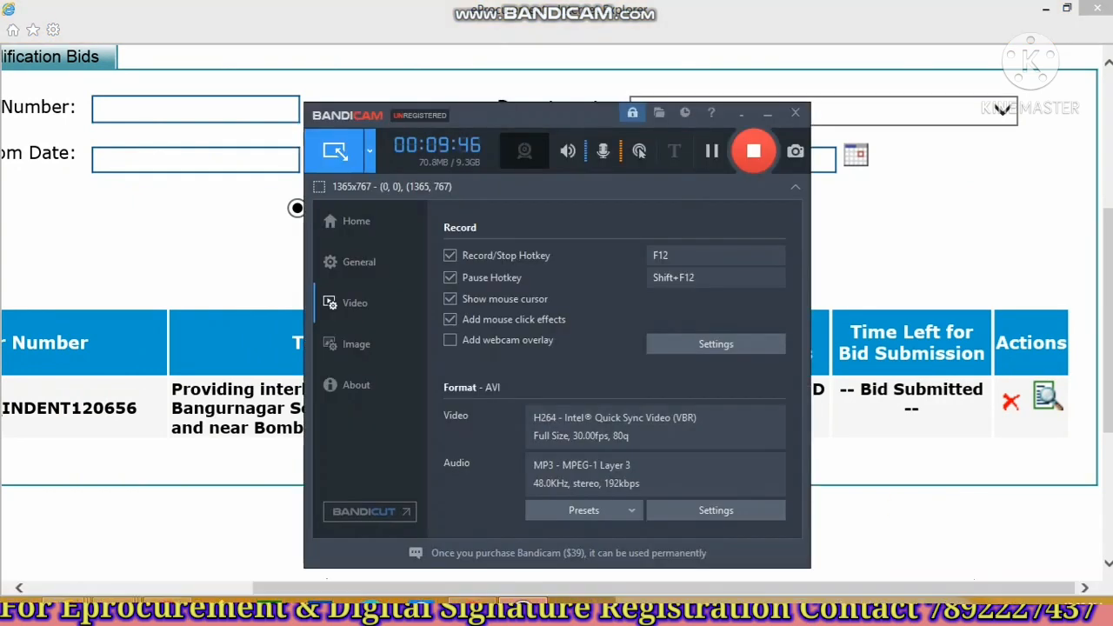